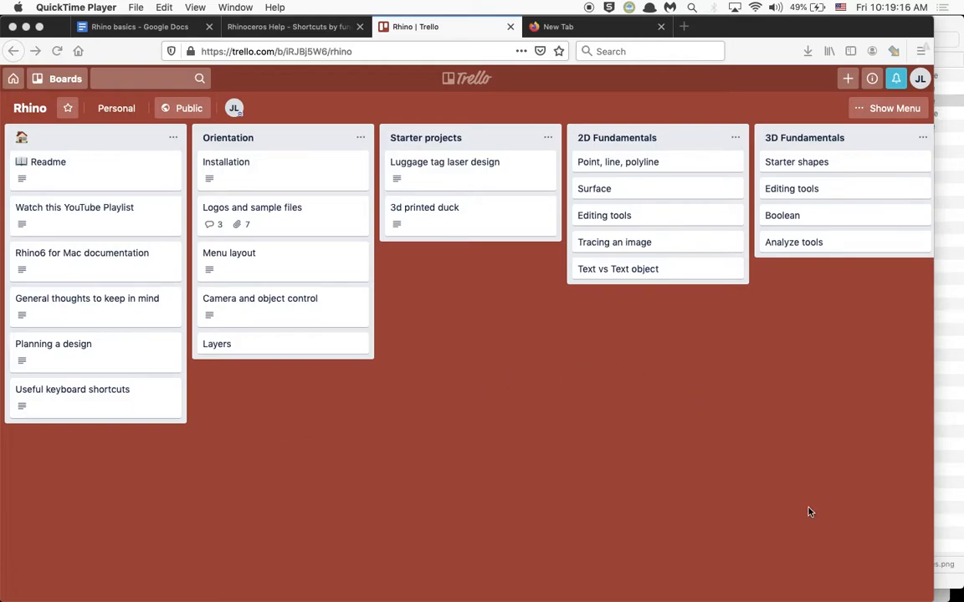
- Switch to Rhinoceros and make the Underlay layer visible so the logo pictures show behind the traced curves
click(942, 595)
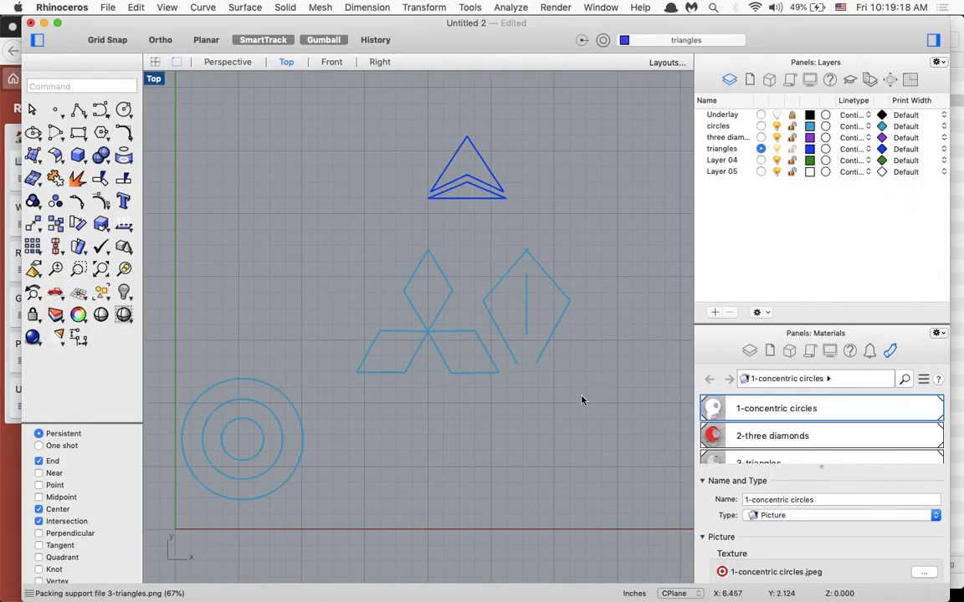
scroll(581, 401, up, 3)
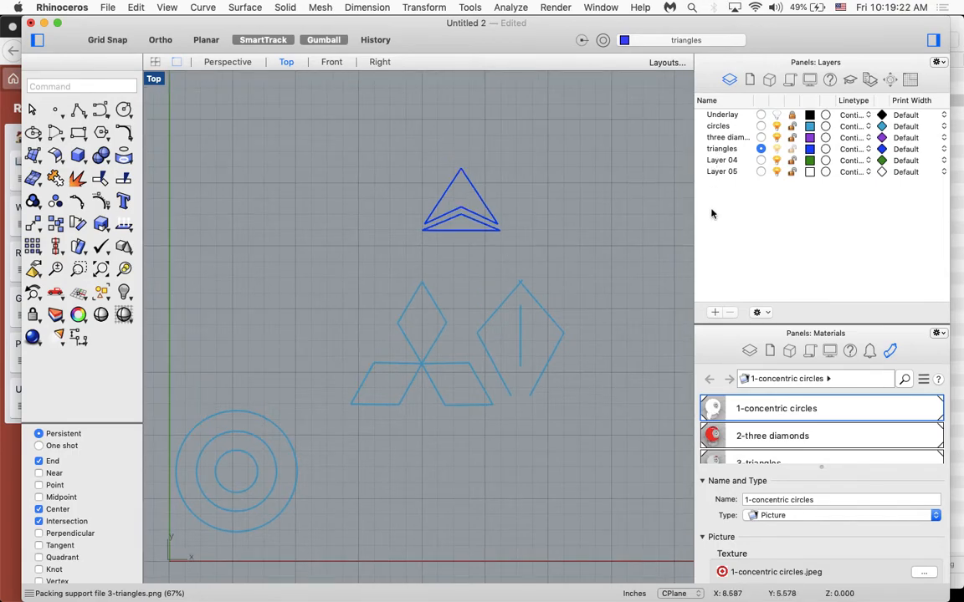
click(777, 116)
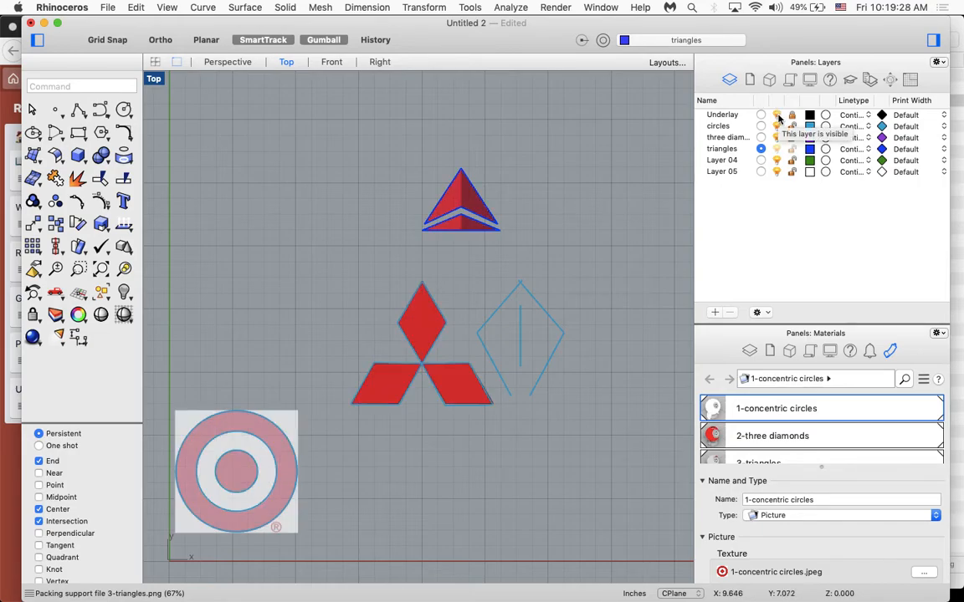
click(778, 116)
click(778, 116)
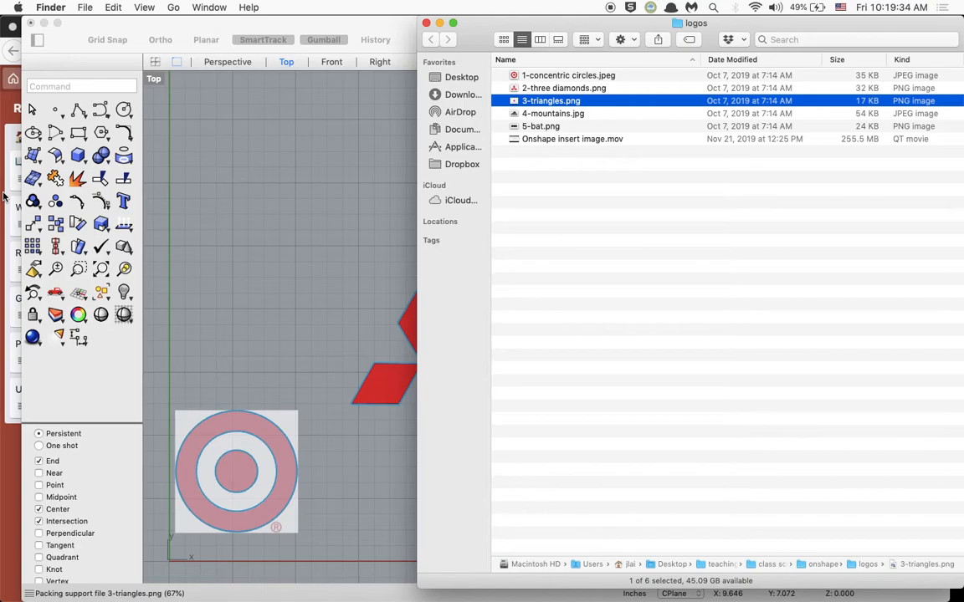
- Switch to the Rhino board in Trello and review the attachments of the "Logos and sample files" card
click(10, 443)
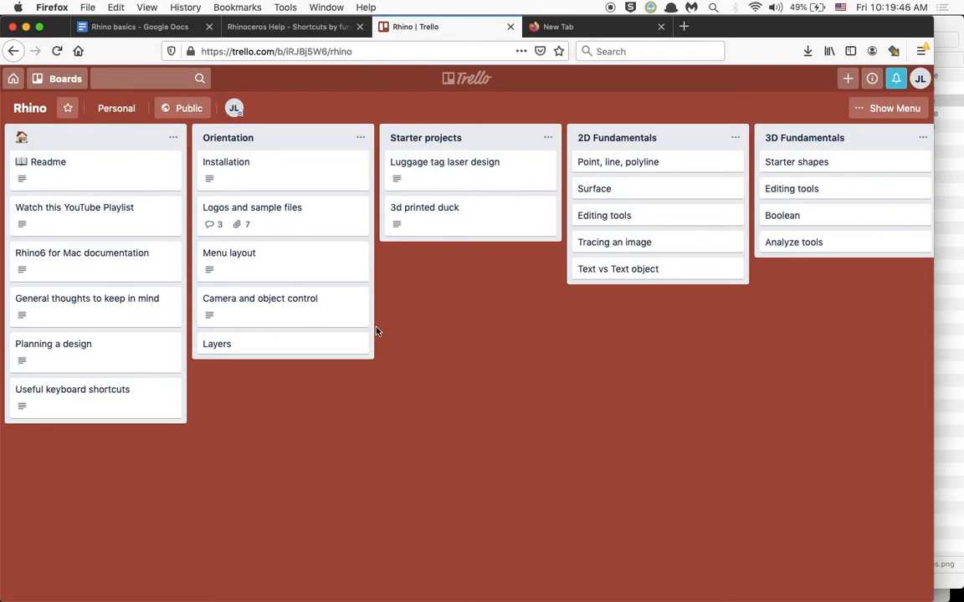
click(280, 208)
scroll(312, 338, down, 3)
scroll(312, 338, up, 3)
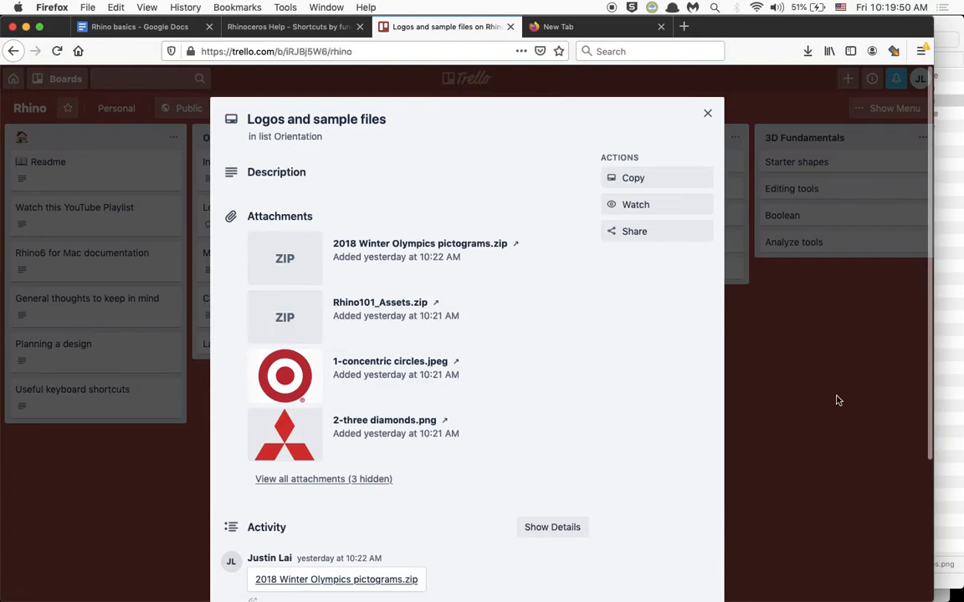
click(836, 399)
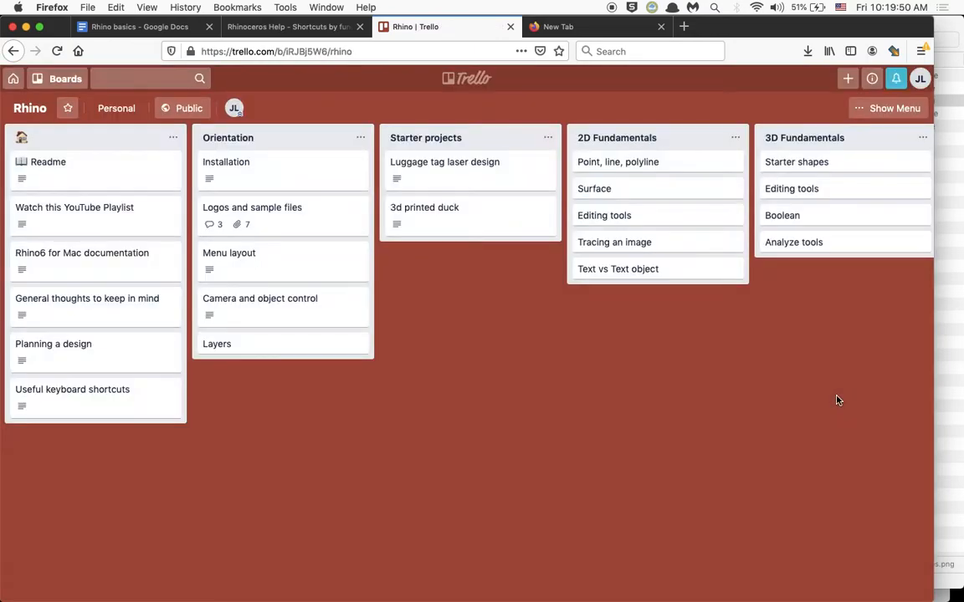
- Return to Rhinoceros and make Underlay the current layer
click(943, 597)
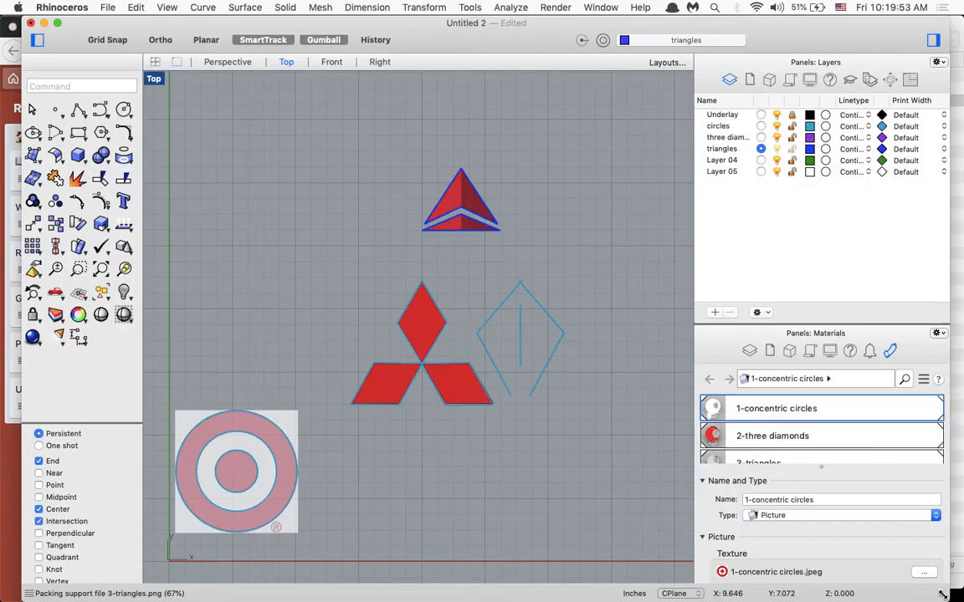
click(954, 519)
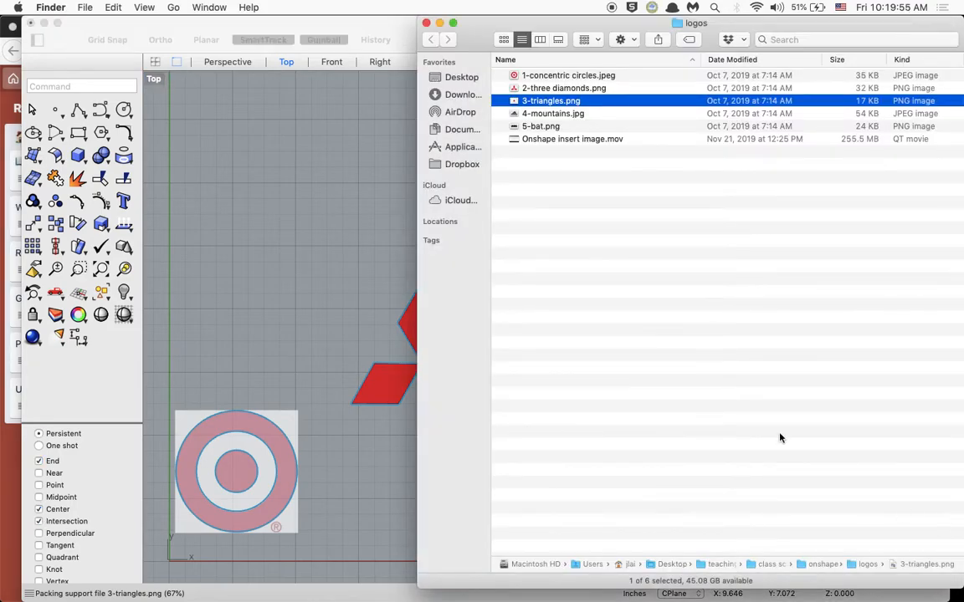
click(378, 132)
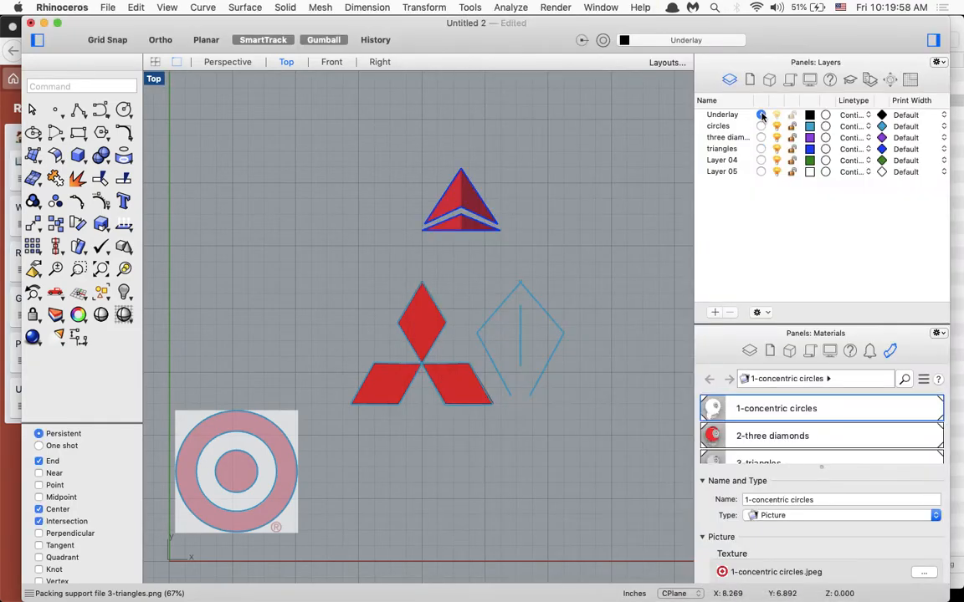
- Insert 4-mountains.jpg from the logos folder as a picture about 2.98 in wide, placed above the concentric circles logo
click(955, 300)
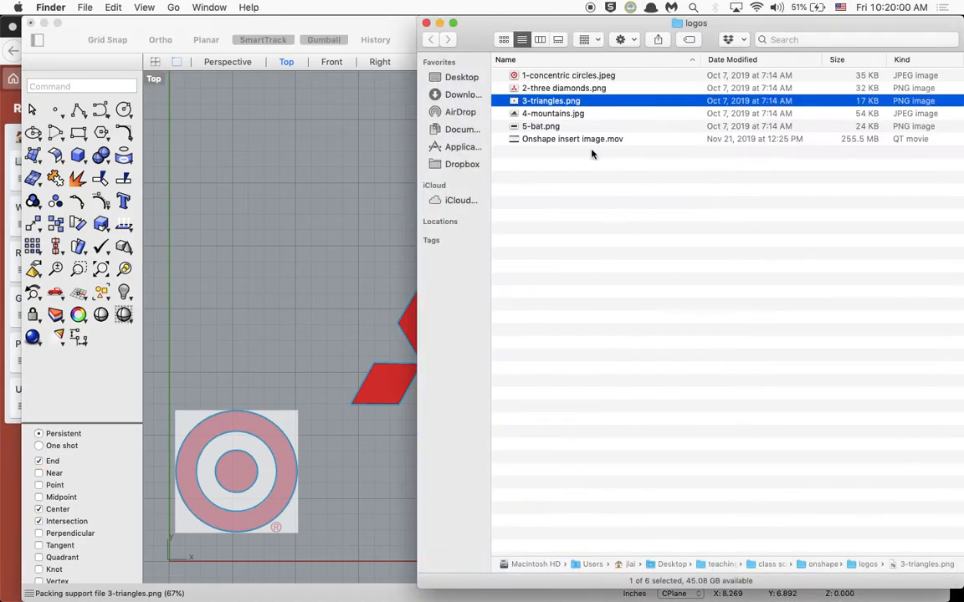
drag(549, 104, 193, 178)
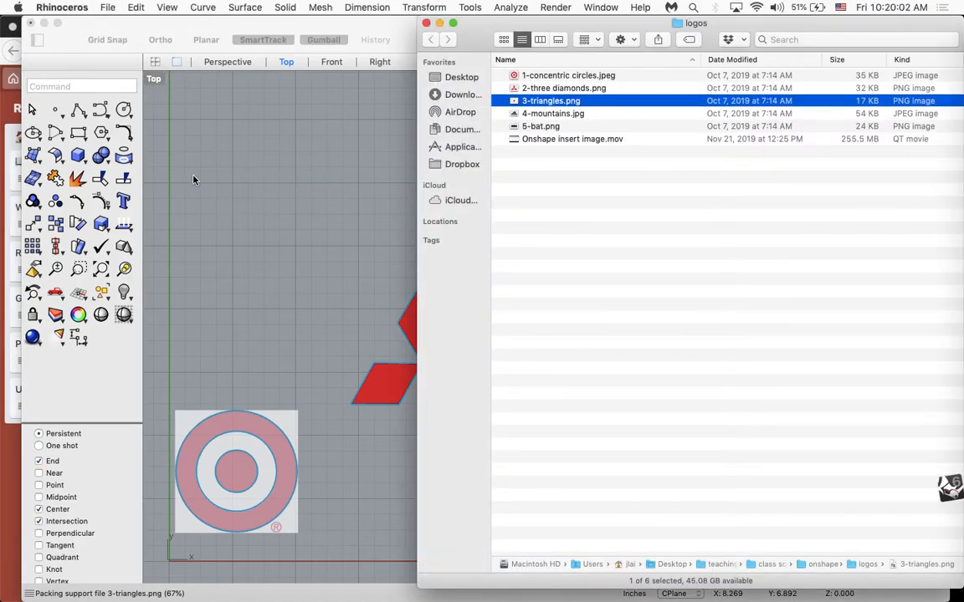
key(Return)
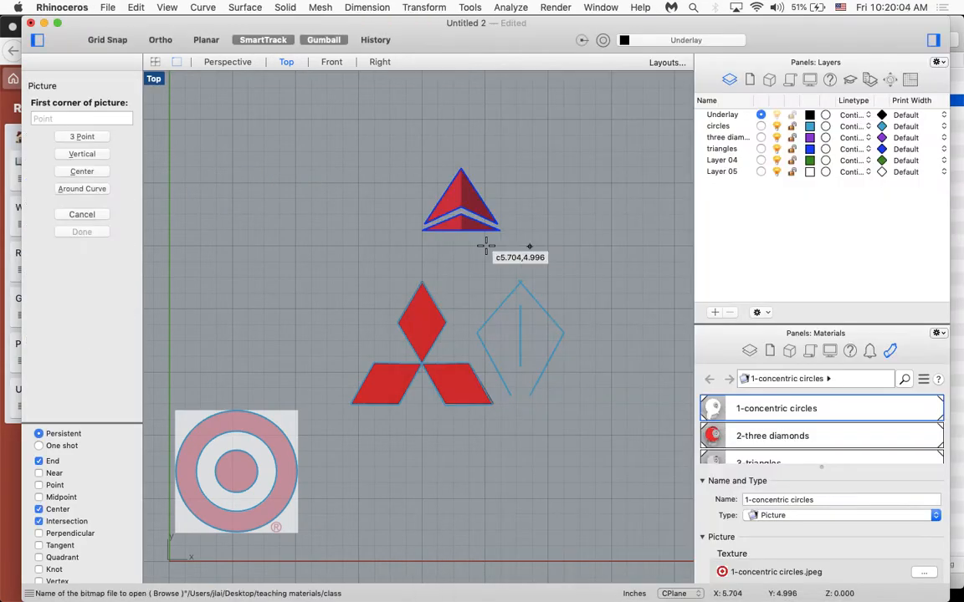
click(196, 145)
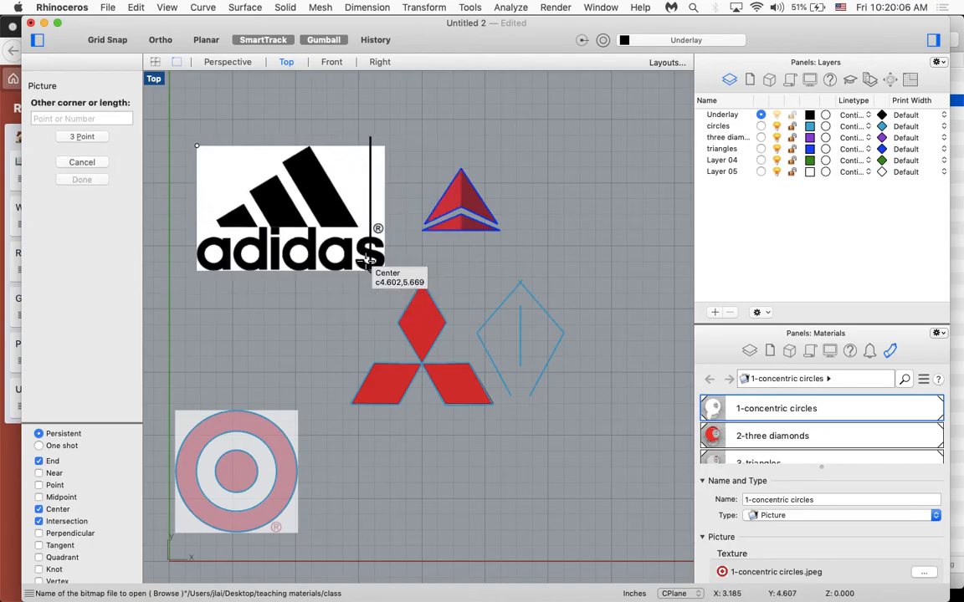
click(369, 261)
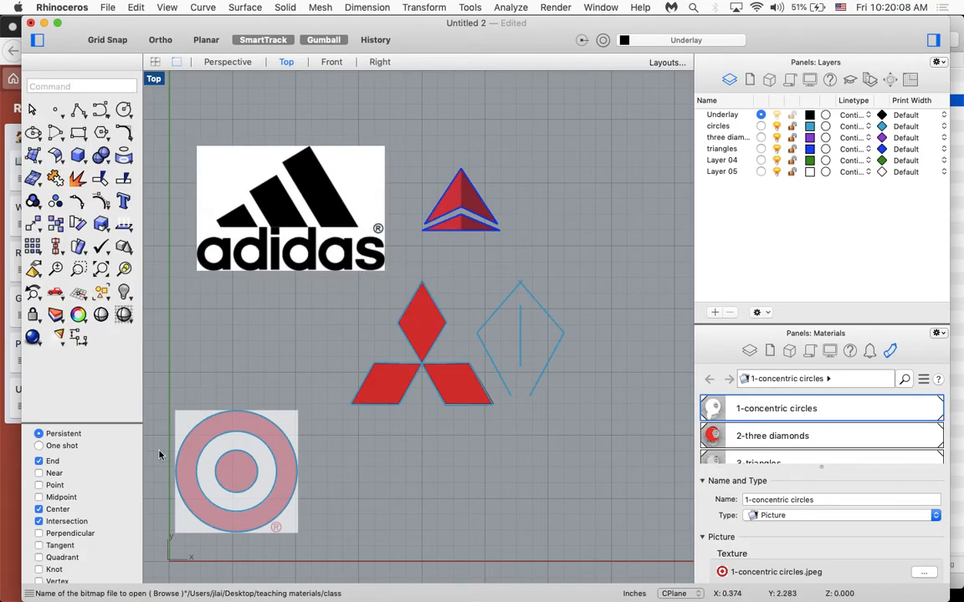
- Turn off the Intersection object snap
click(64, 523)
scroll(261, 477, down, 3)
scroll(261, 477, left, 5)
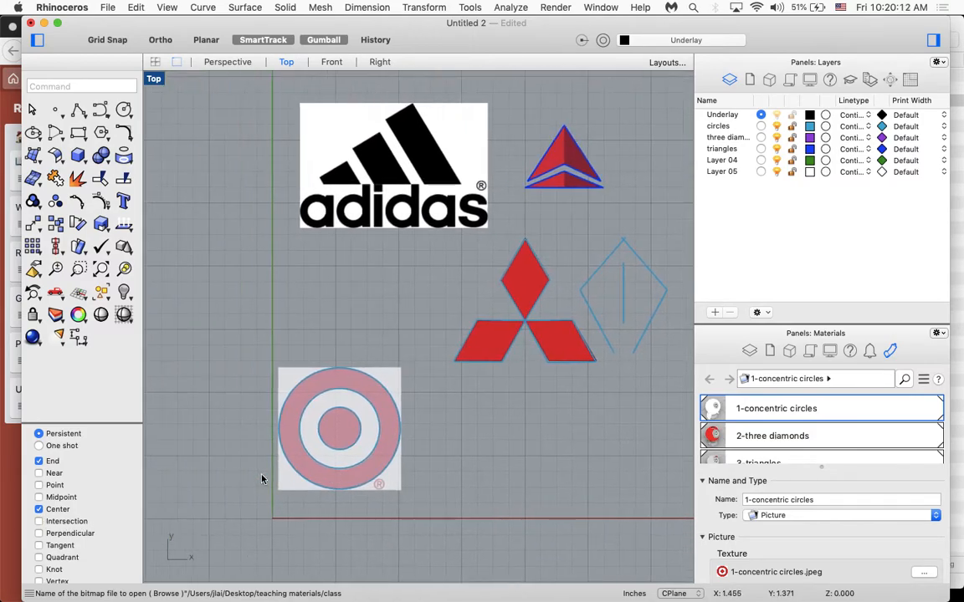
scroll(306, 426, up, 3)
scroll(314, 426, right, 3)
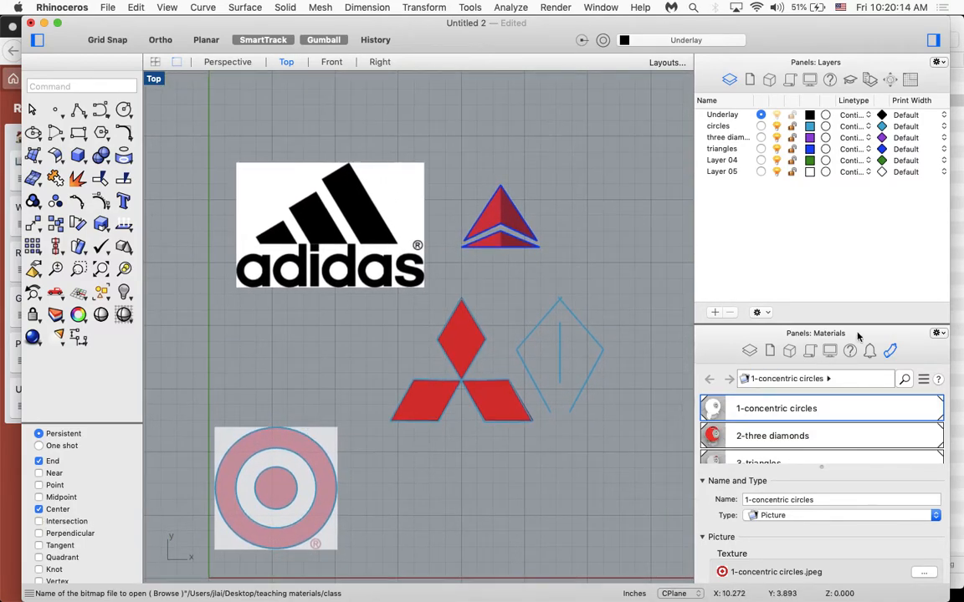
- Set the object transparency of the 4-mountains material to 55%
click(937, 334)
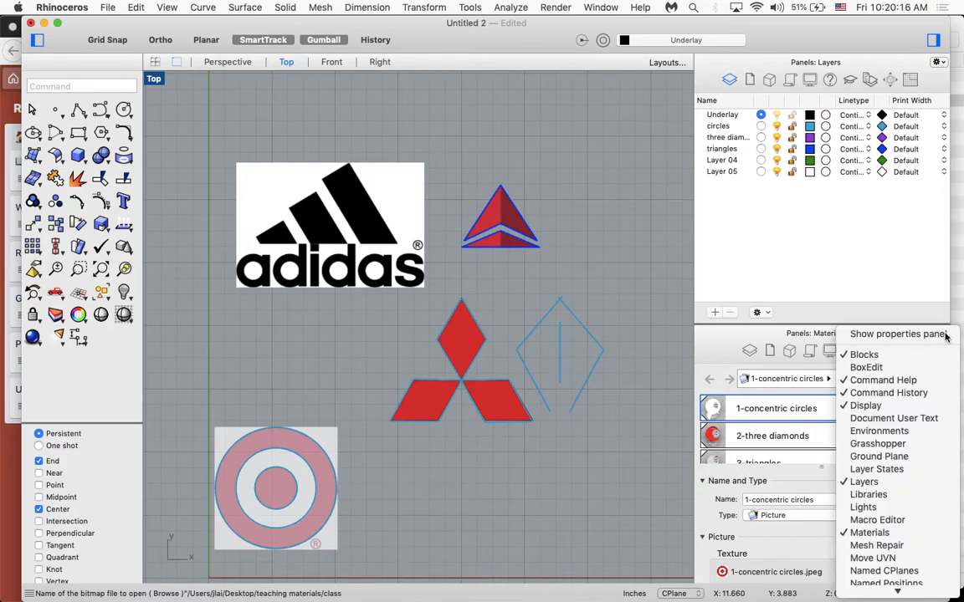
click(734, 348)
scroll(813, 491, down, 5)
scroll(813, 490, up, 5)
scroll(753, 439, down, 3)
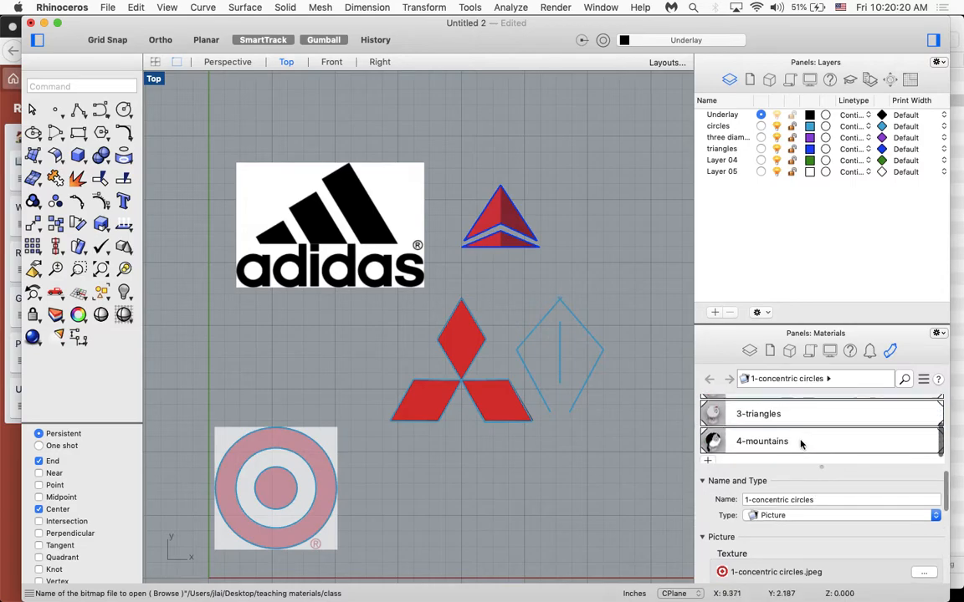
click(785, 432)
scroll(791, 502, down, 5)
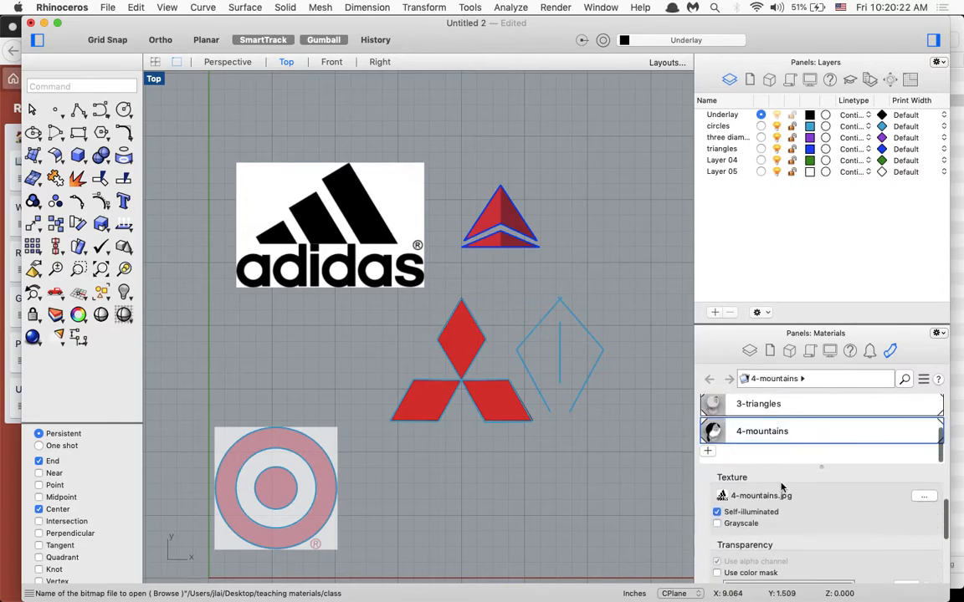
drag(795, 544, 868, 552)
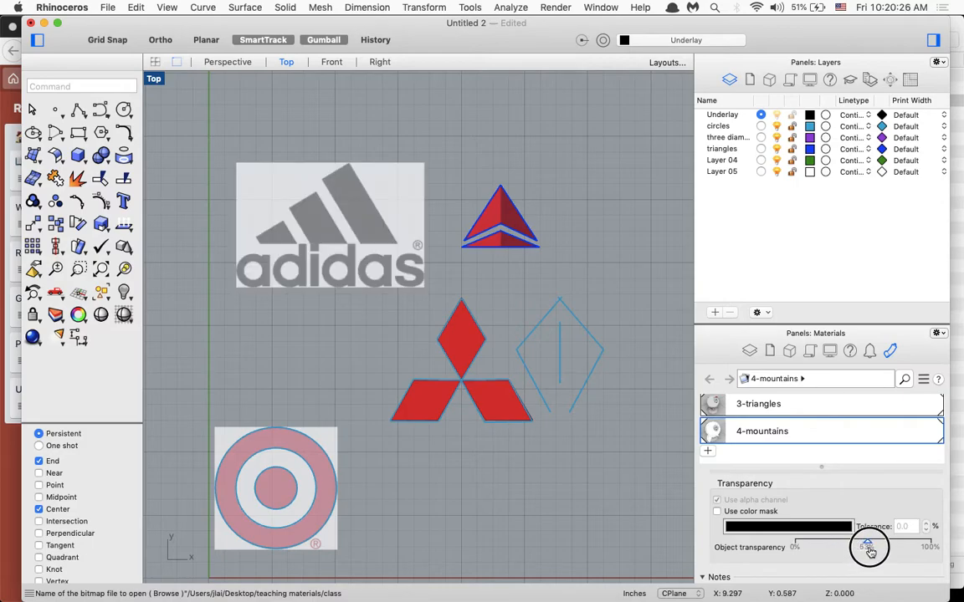
- Move the Adidas picture slightly up and to the left, and hide the Layers and Materials panels
click(335, 209)
drag(365, 194, 352, 167)
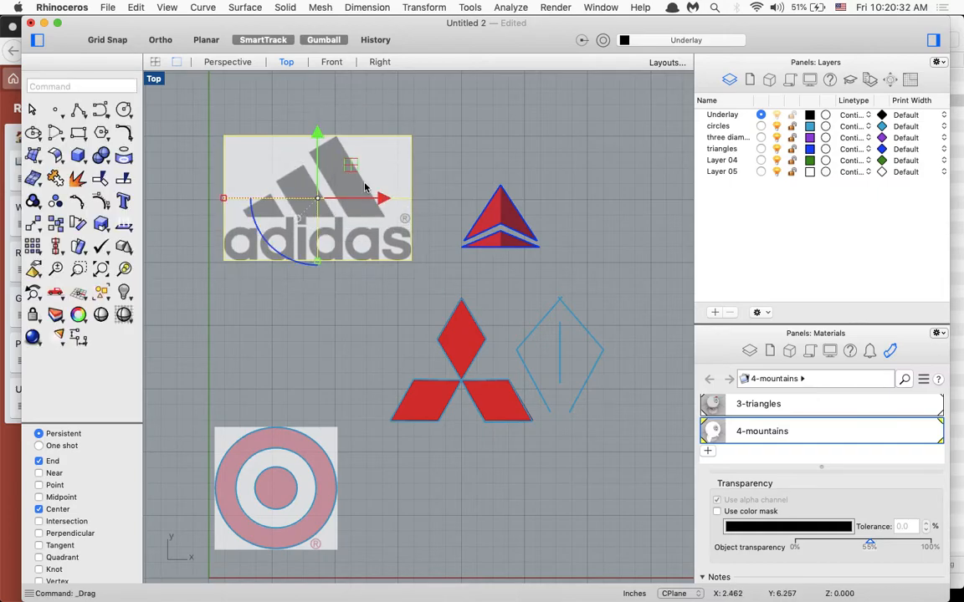
click(934, 41)
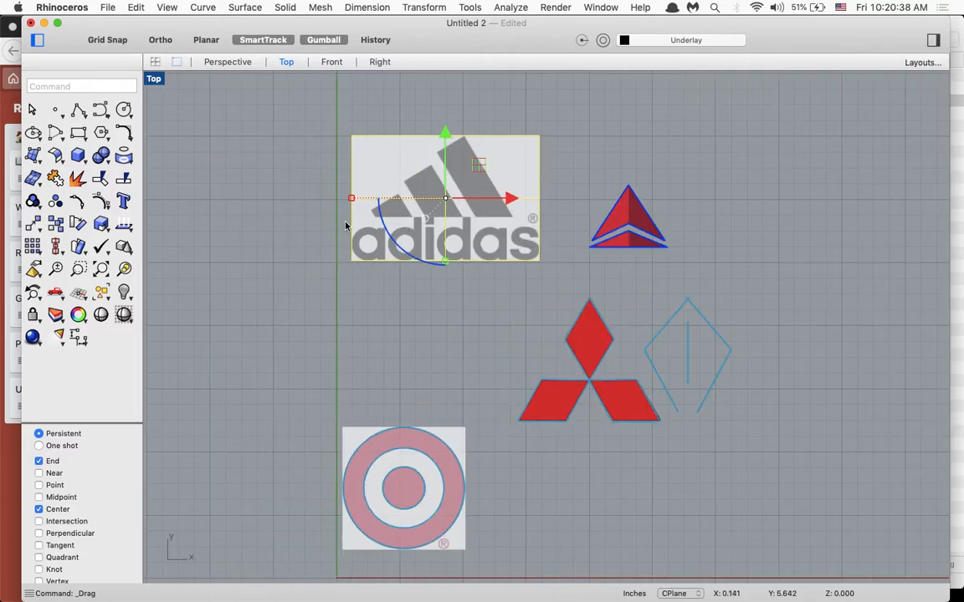
- Measure the length of the Adidas picture's bottom edge with the Length command
text(Dim)
key(Escape)
click(526, 5)
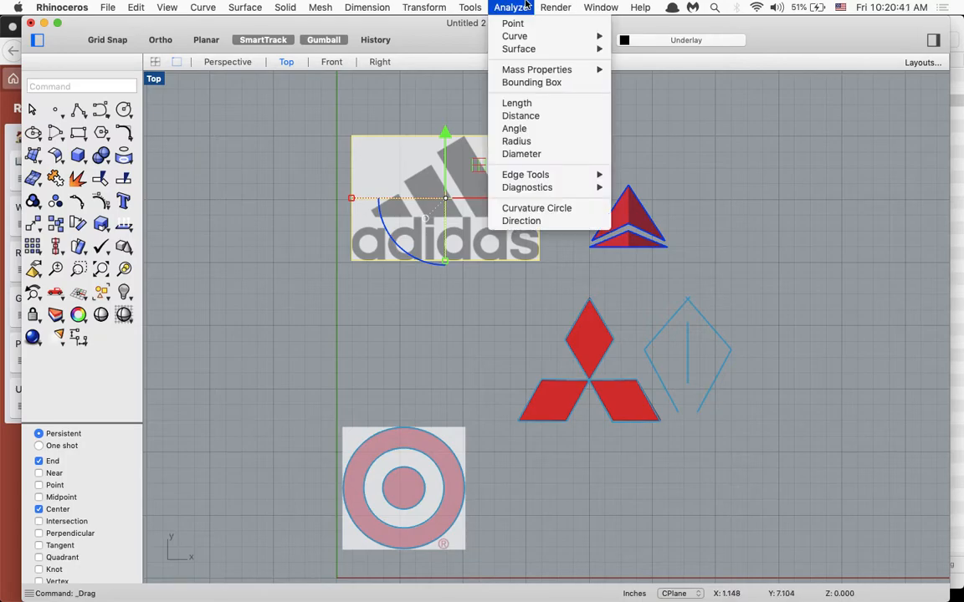
click(533, 106)
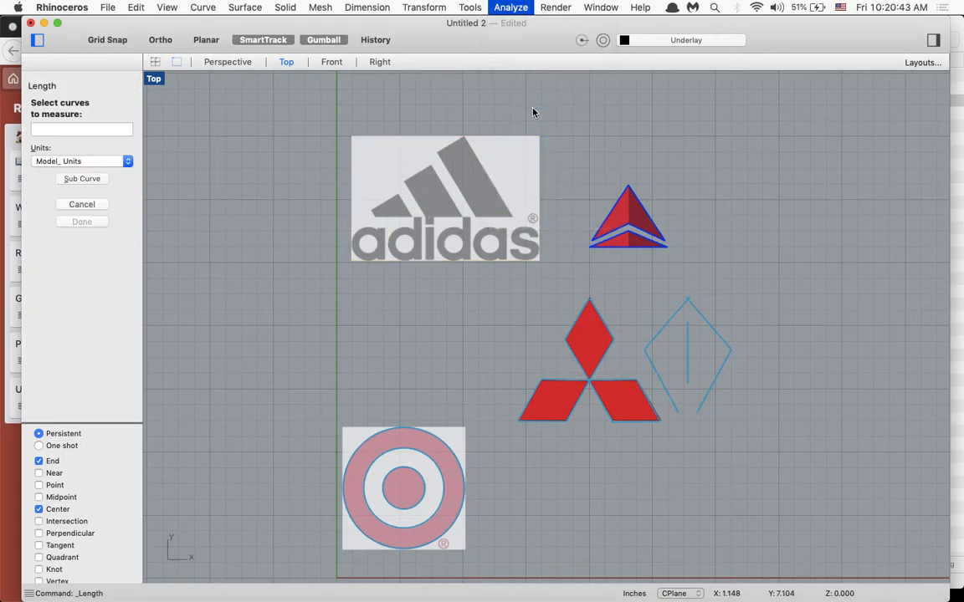
click(486, 263)
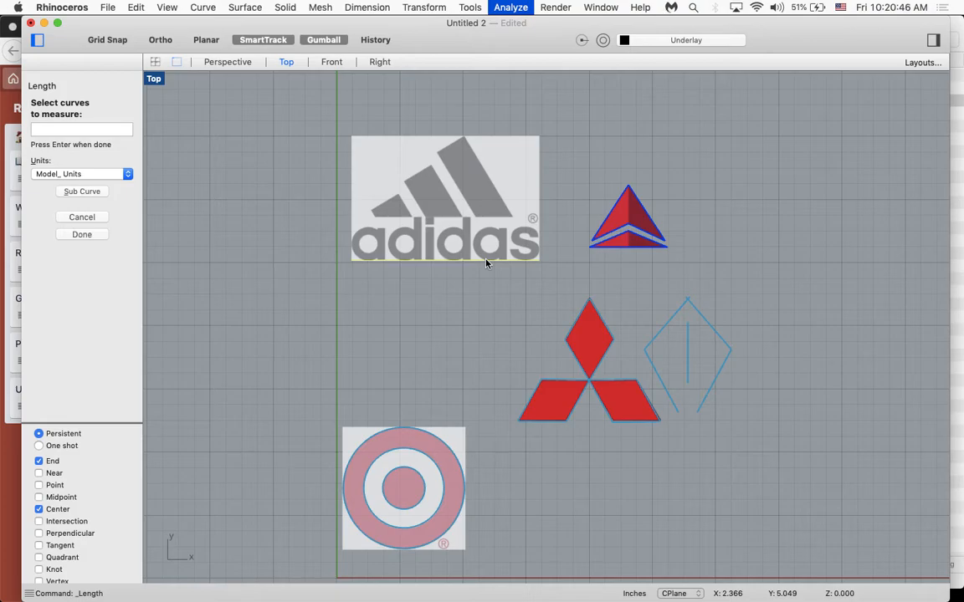
key(Return)
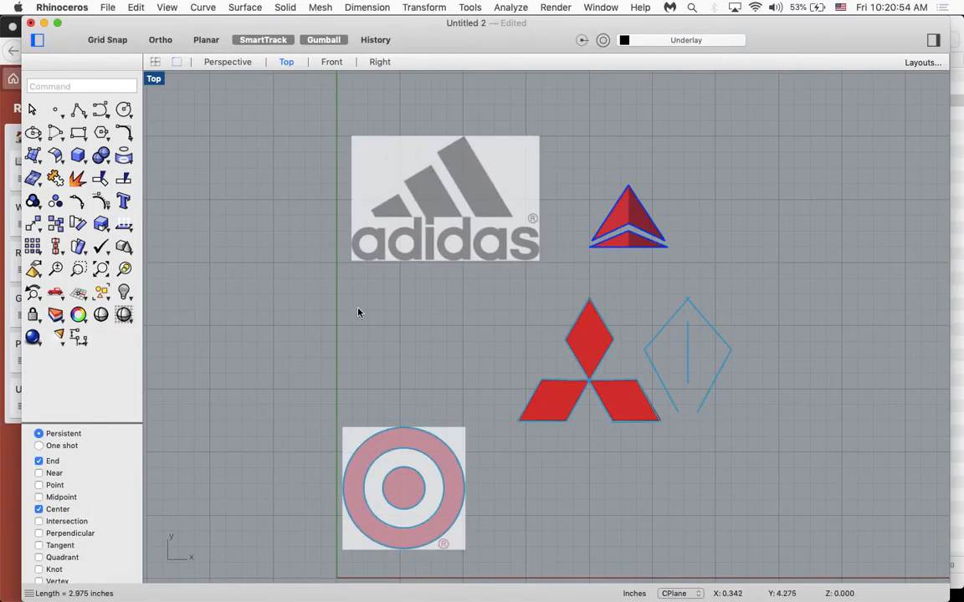
- Dimension the width of the Adidas picture along its bottom edge, with the Center object snap turned off and the dimension placed below
text(dim)
key(Return)
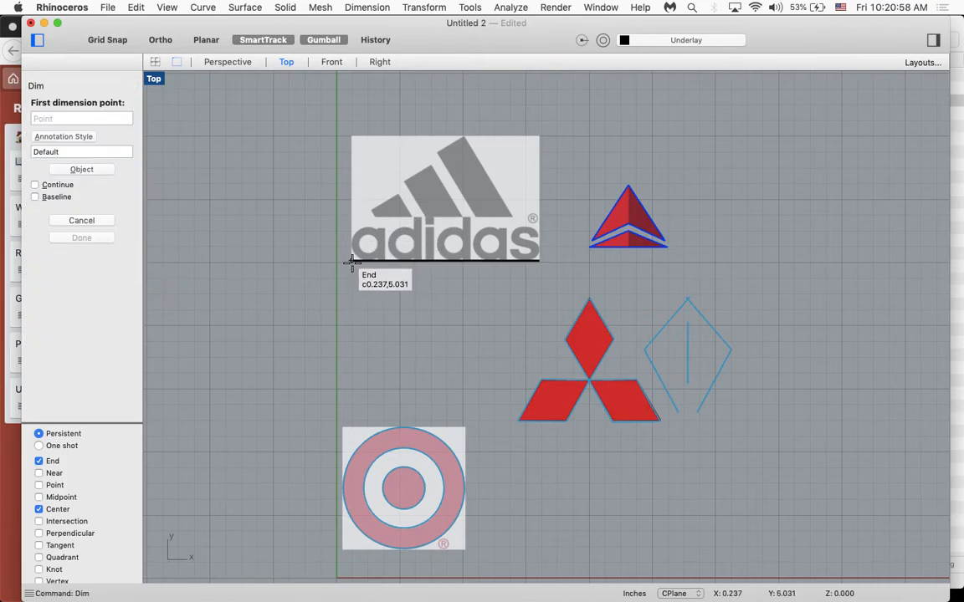
click(354, 262)
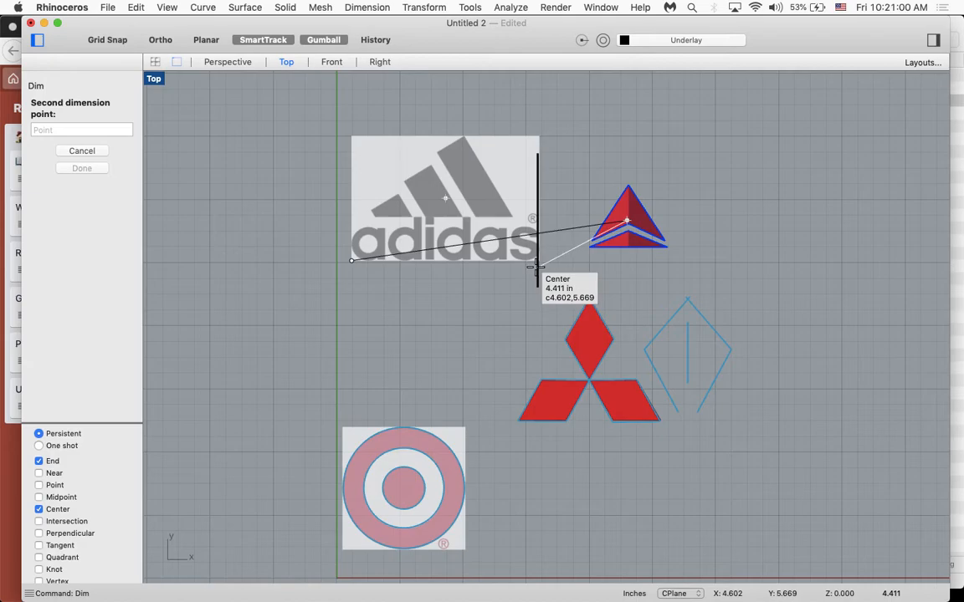
click(48, 510)
scroll(63, 519, down, 5)
scroll(63, 515, up, 5)
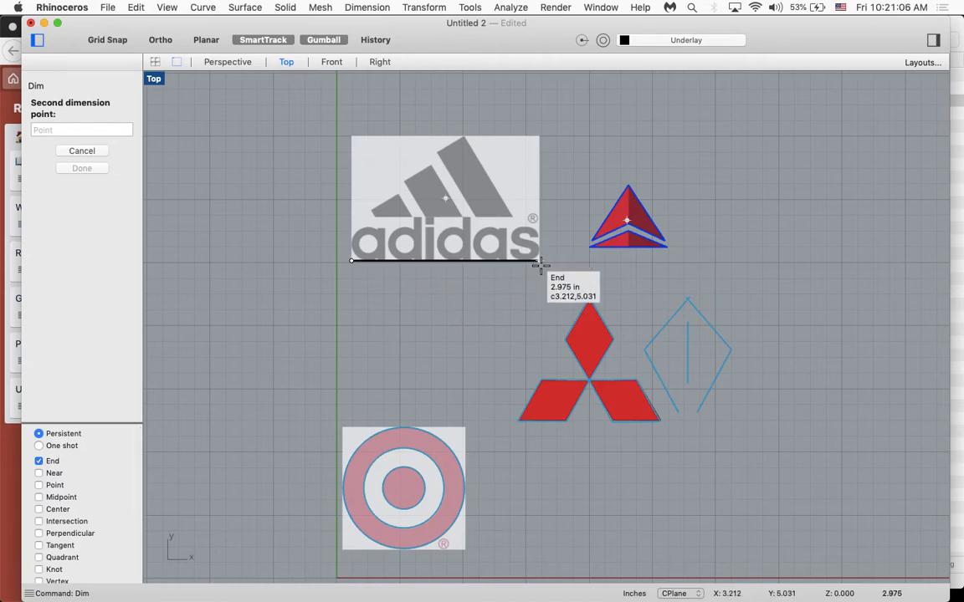
click(536, 262)
click(471, 343)
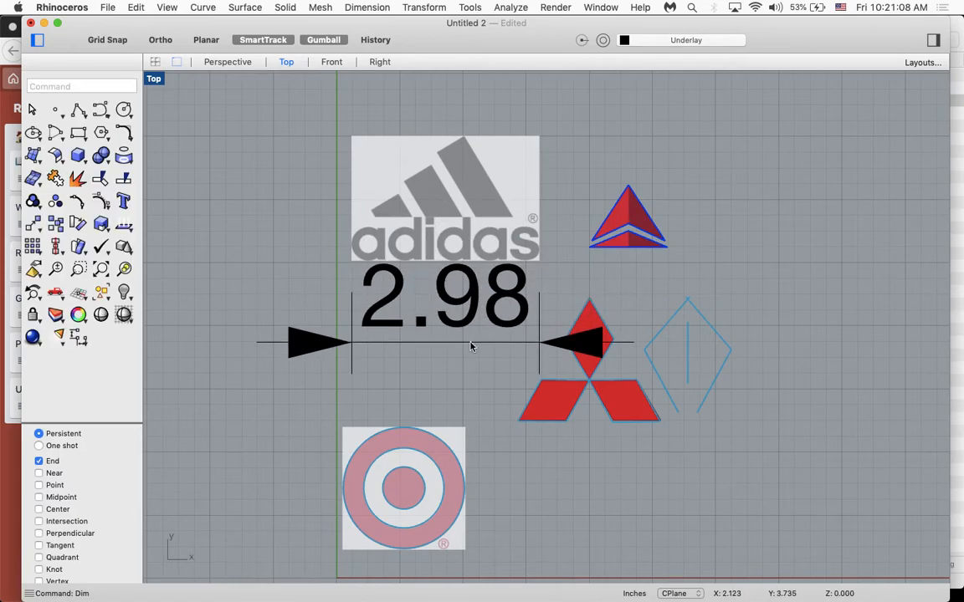
- Set the scale of the dimension below the Adidas picture to .5
click(470, 343)
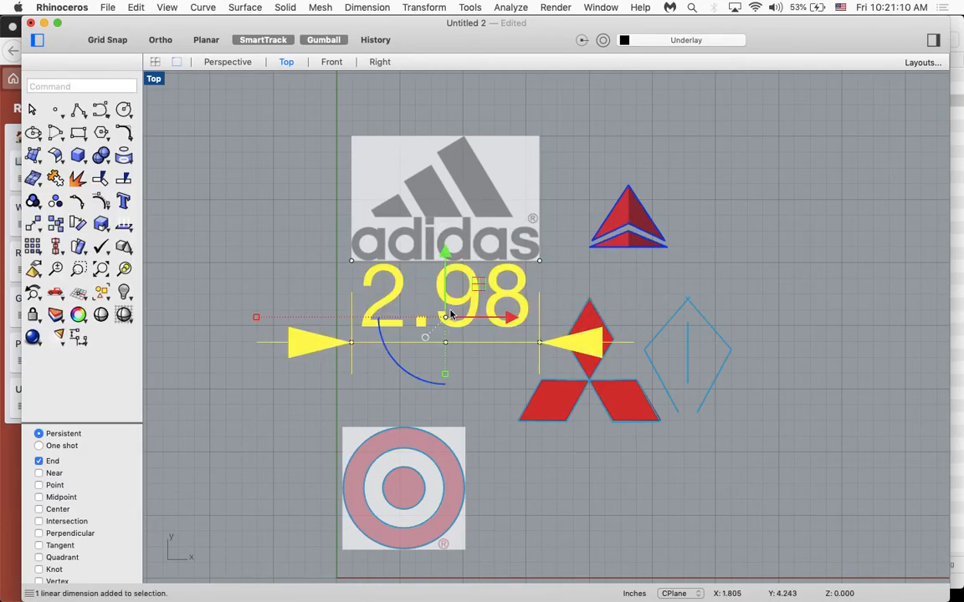
double_click(450, 315)
double_click(466, 217)
text(.5)
key(Return)
click(471, 382)
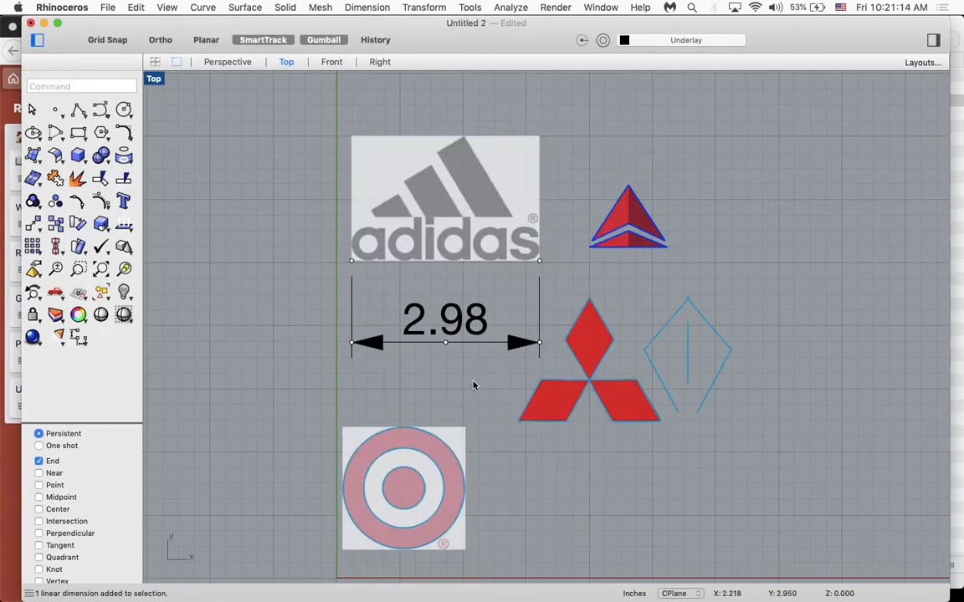
- Scale the Adidas picture down proportionally to about 1.79 in wide
click(466, 237)
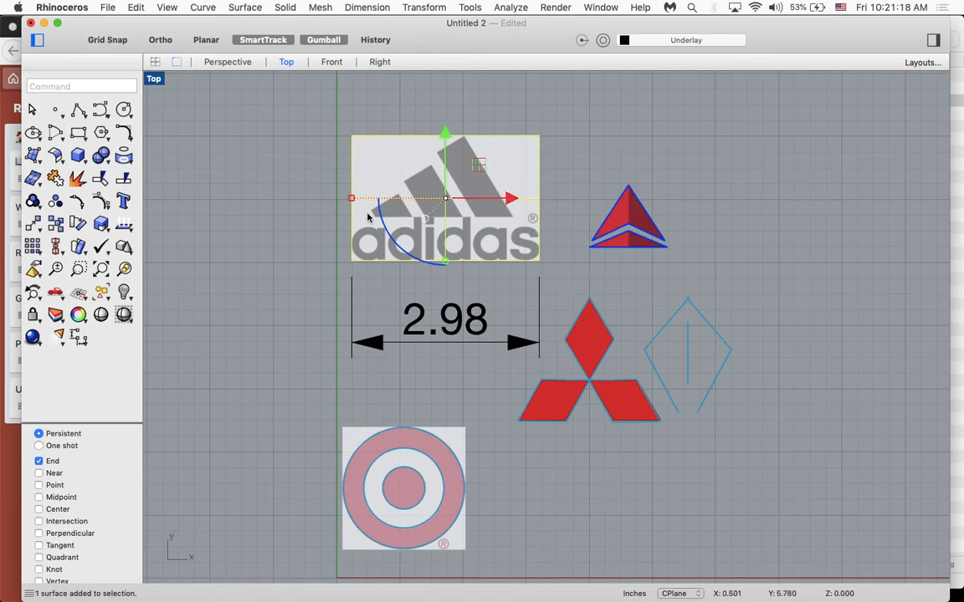
shift+drag(351, 200, 389, 202)
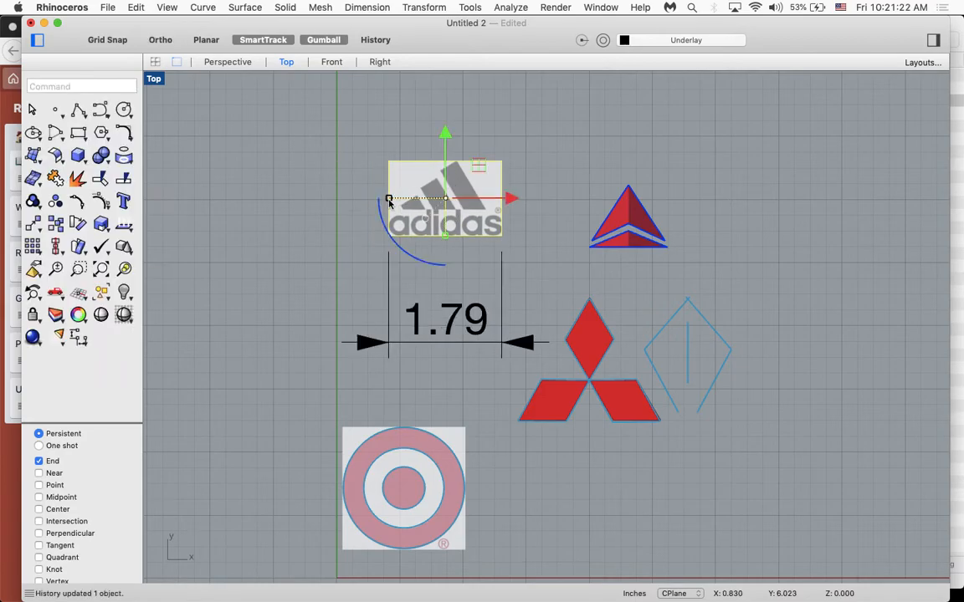
- Scale the Adidas picture up proportionally from its lower-left corner to about 2.00 in wide
text(scale)
key(Return)
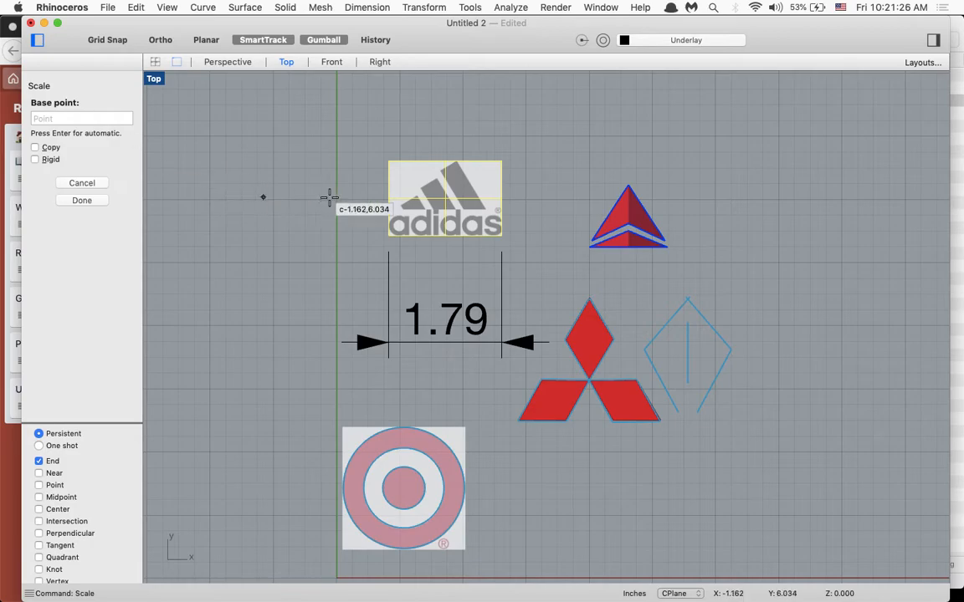
click(389, 235)
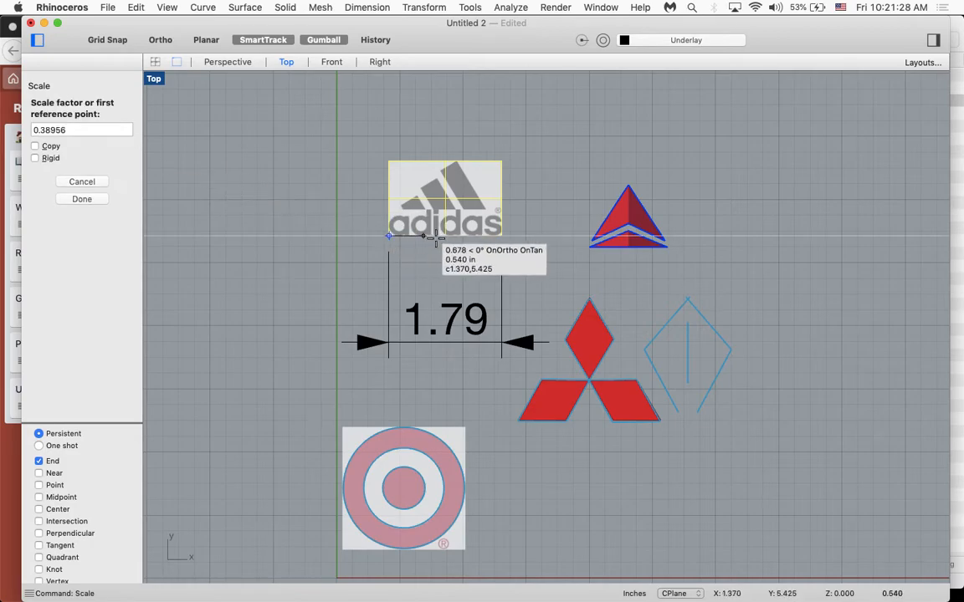
click(501, 237)
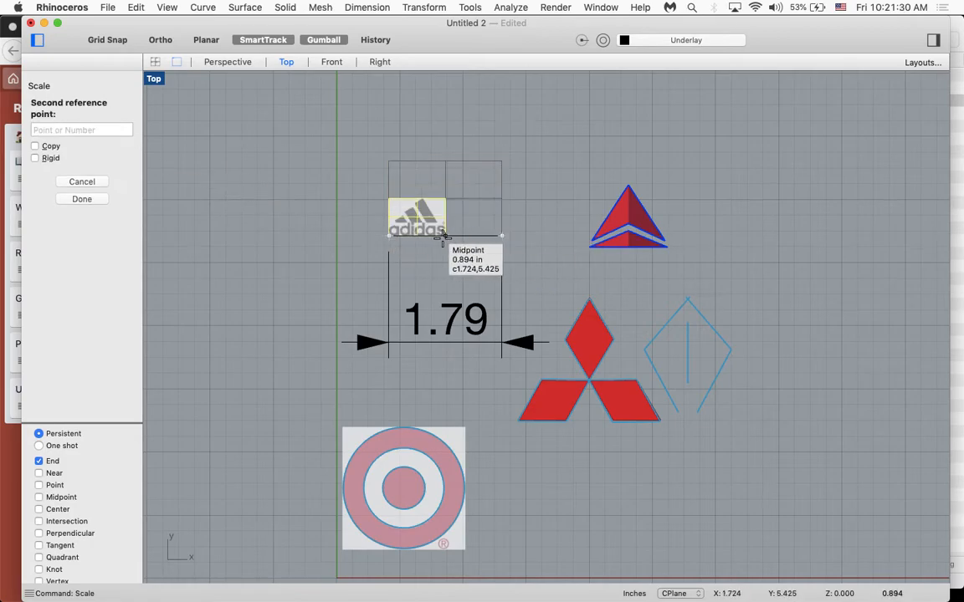
click(515, 238)
scroll(435, 184, up, 3)
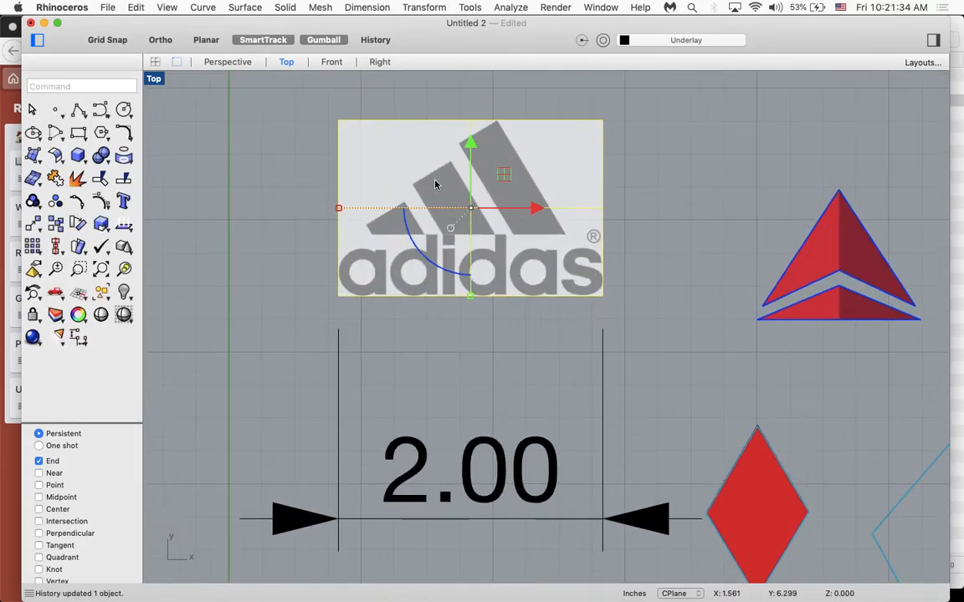
click(697, 312)
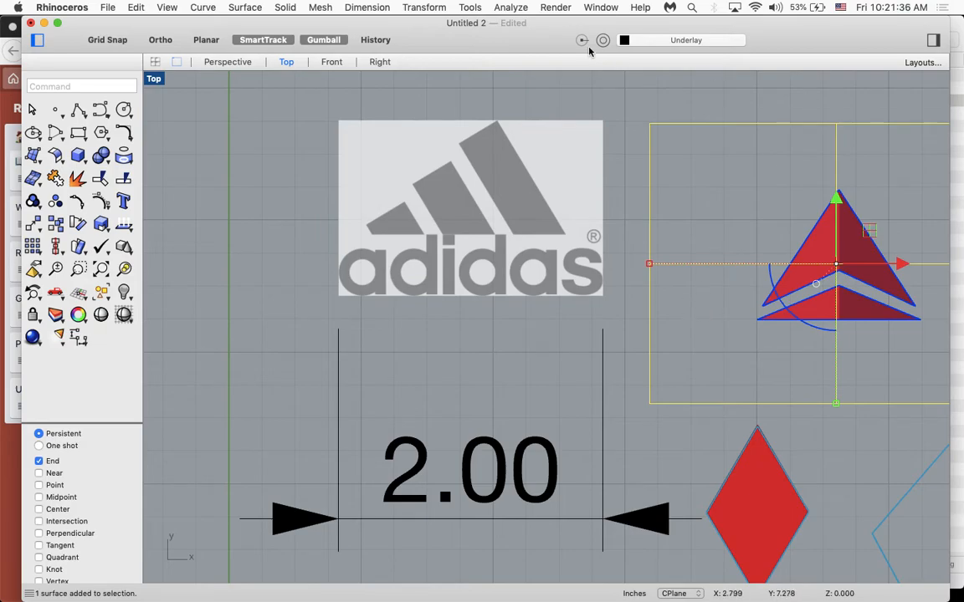
- Rename Layer 04 as mountain and make it the current layer
click(657, 40)
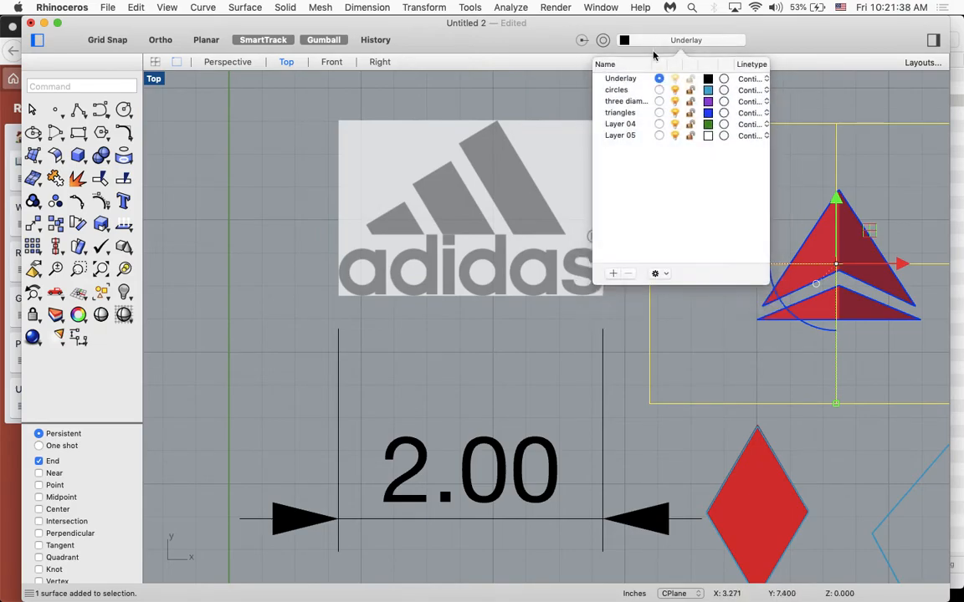
double_click(620, 125)
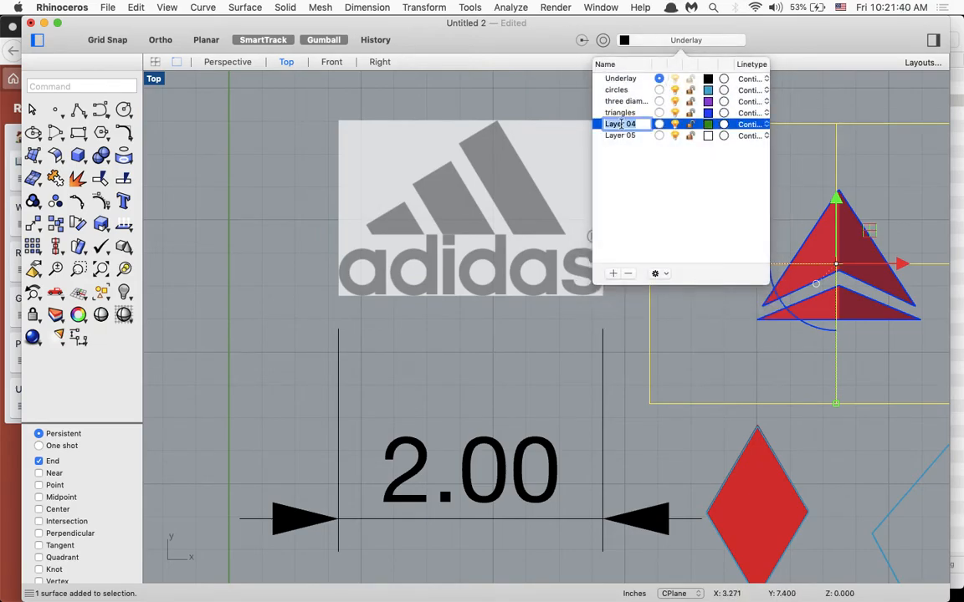
text(mountain)
click(641, 145)
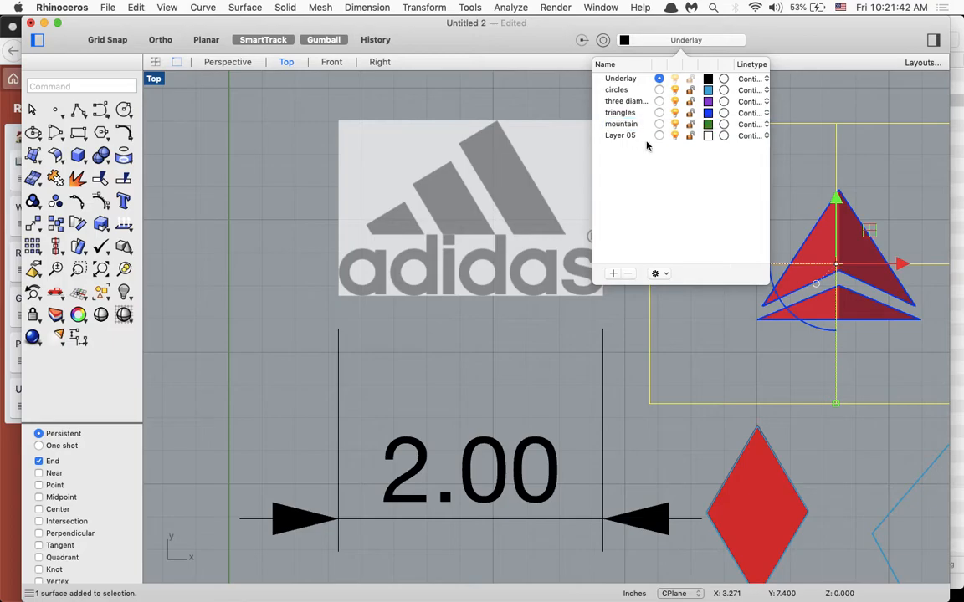
click(659, 124)
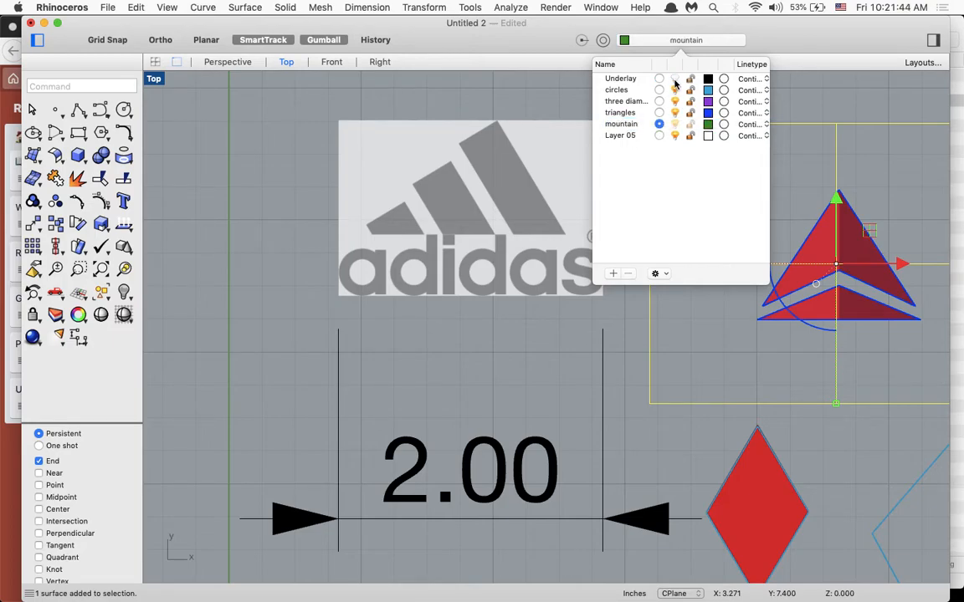
- Hide the Underlay layer and show it again
click(675, 80)
click(675, 81)
click(675, 80)
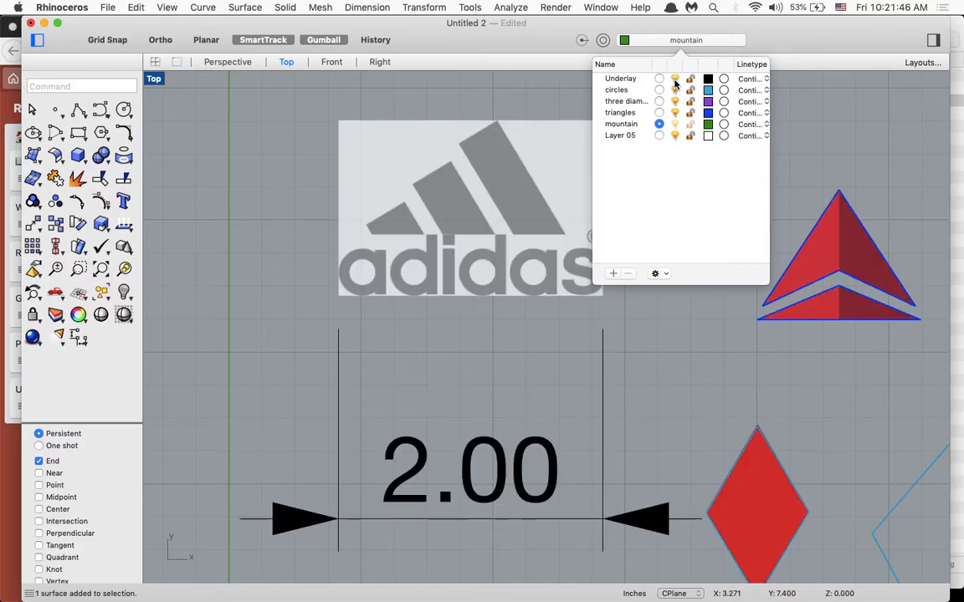
- Trace the smallest stripe of the Adidas logo with a closed polyline, keeping its bottom edge horizontal and about 0.40 in long
scroll(416, 125, right, 3)
scroll(416, 125, up, 3)
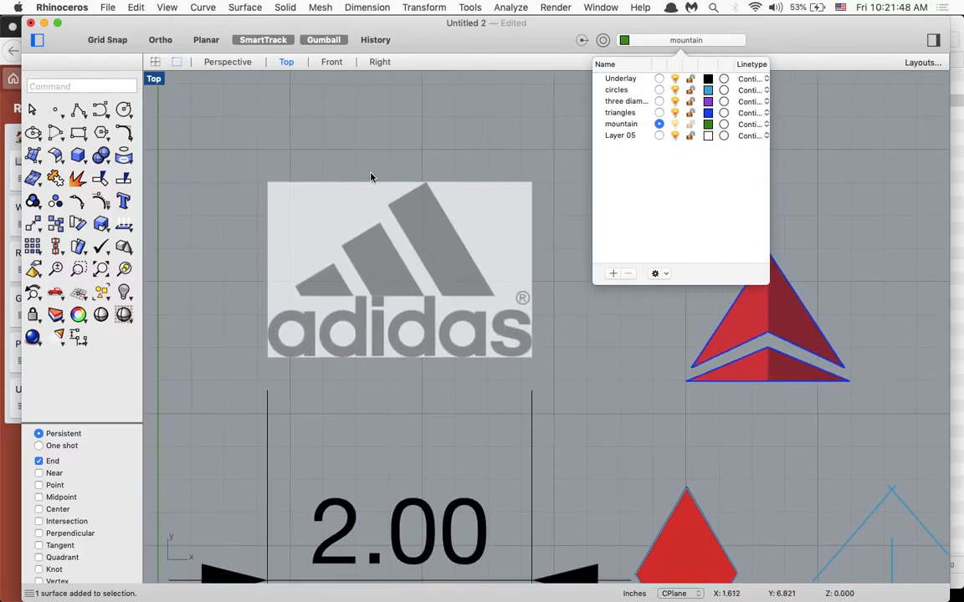
scroll(295, 251, up, 5)
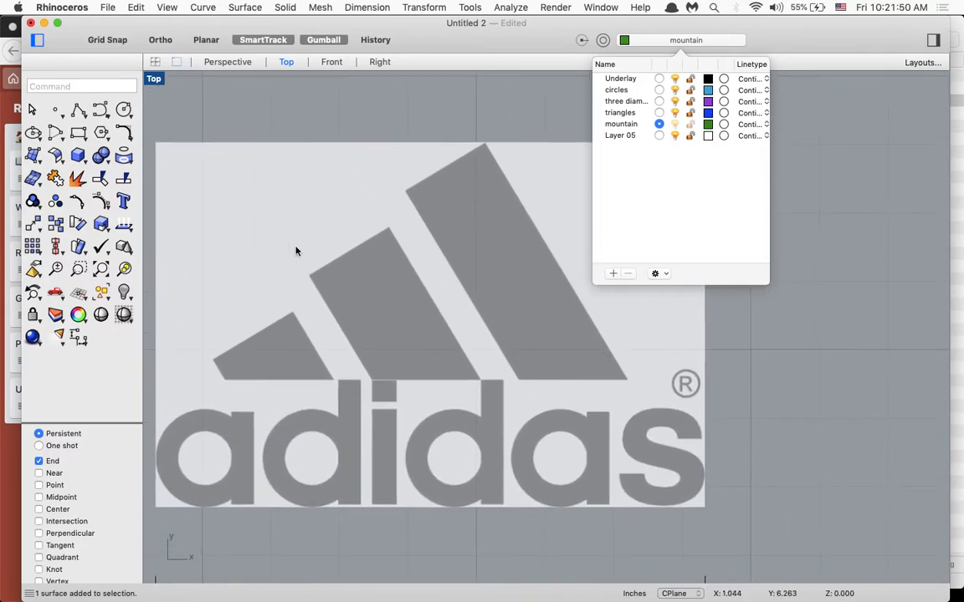
scroll(295, 255, down, 2)
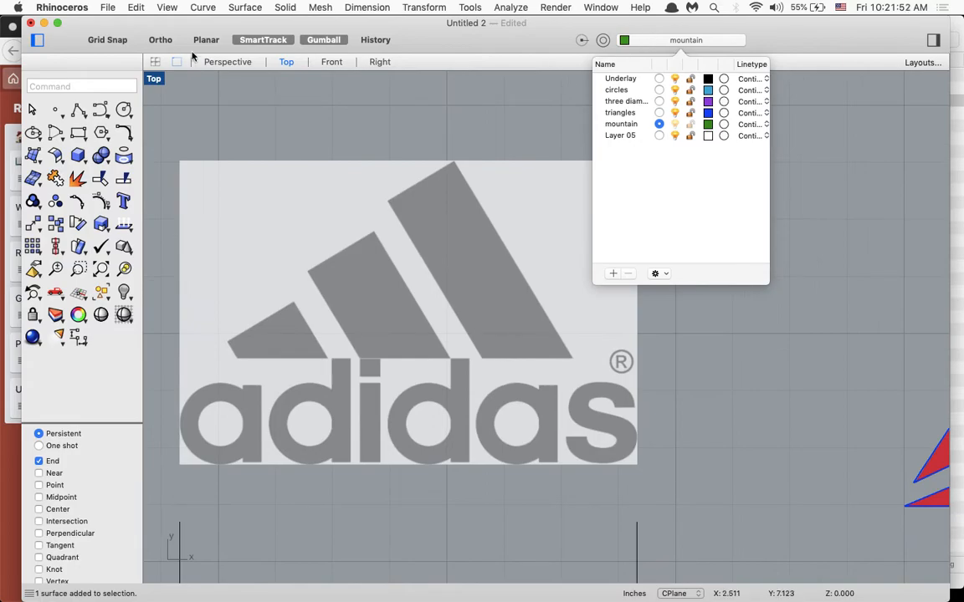
text(po)
key(Return)
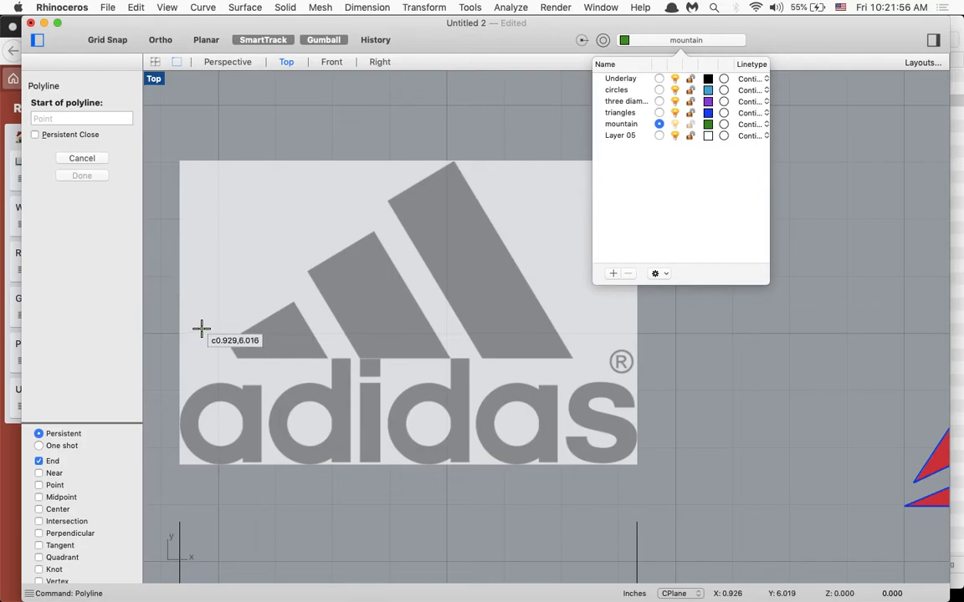
scroll(201, 328, up, 3)
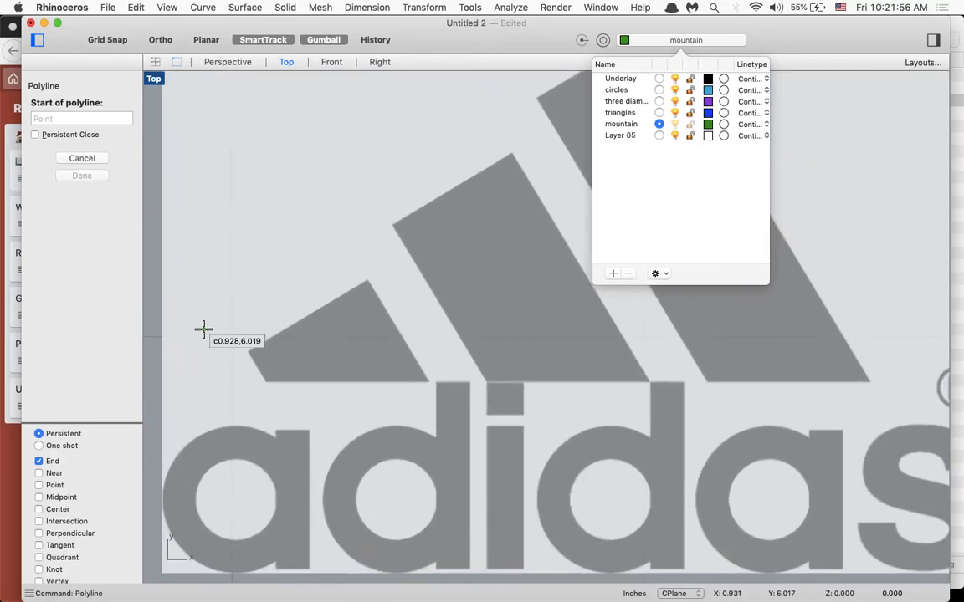
click(266, 383)
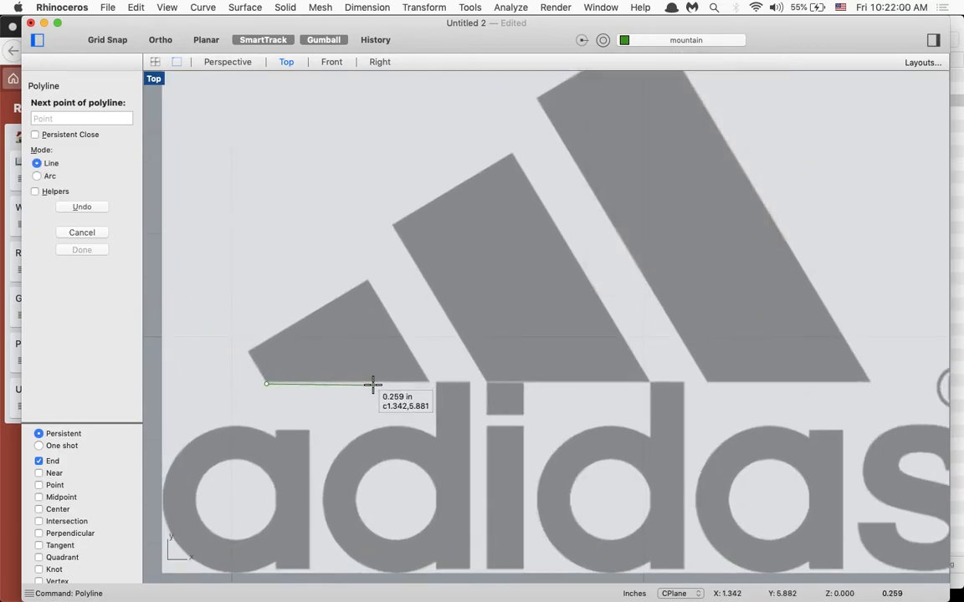
key(shift)
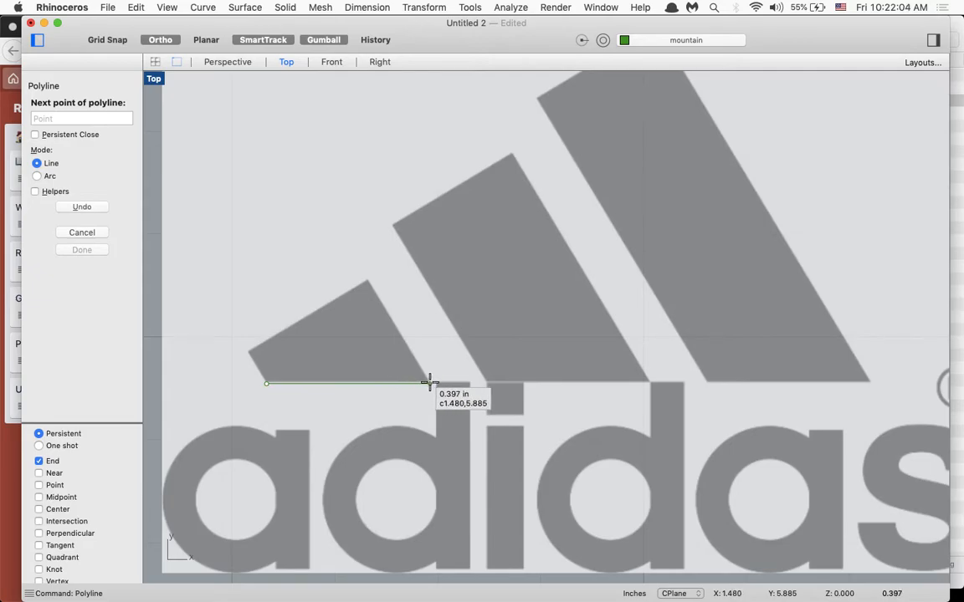
click(430, 383)
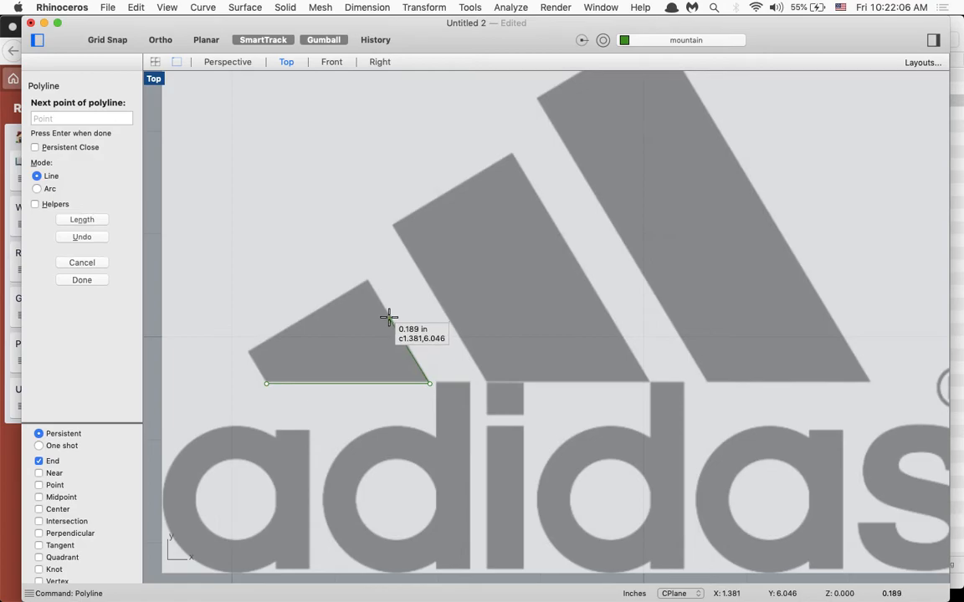
click(368, 282)
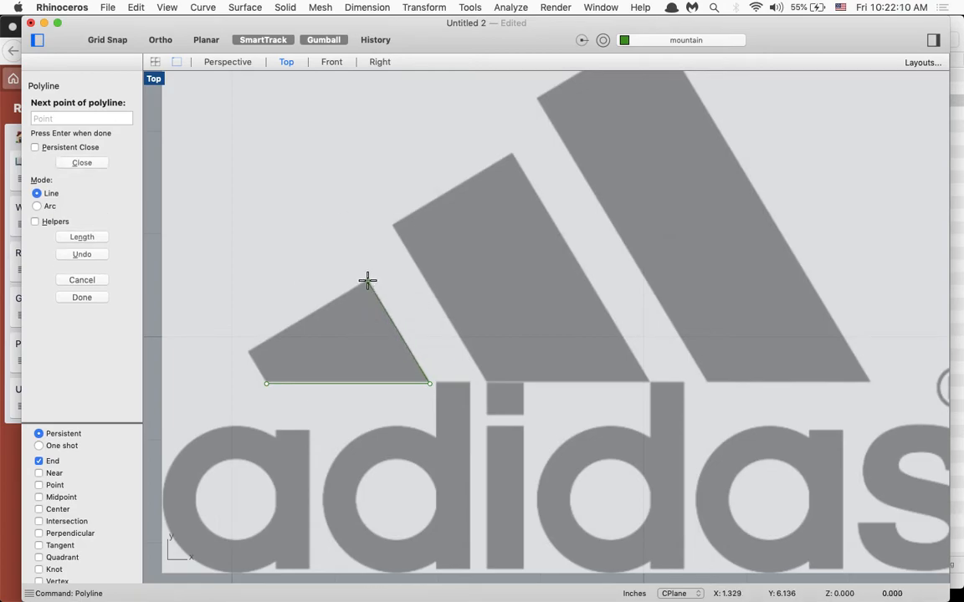
click(247, 351)
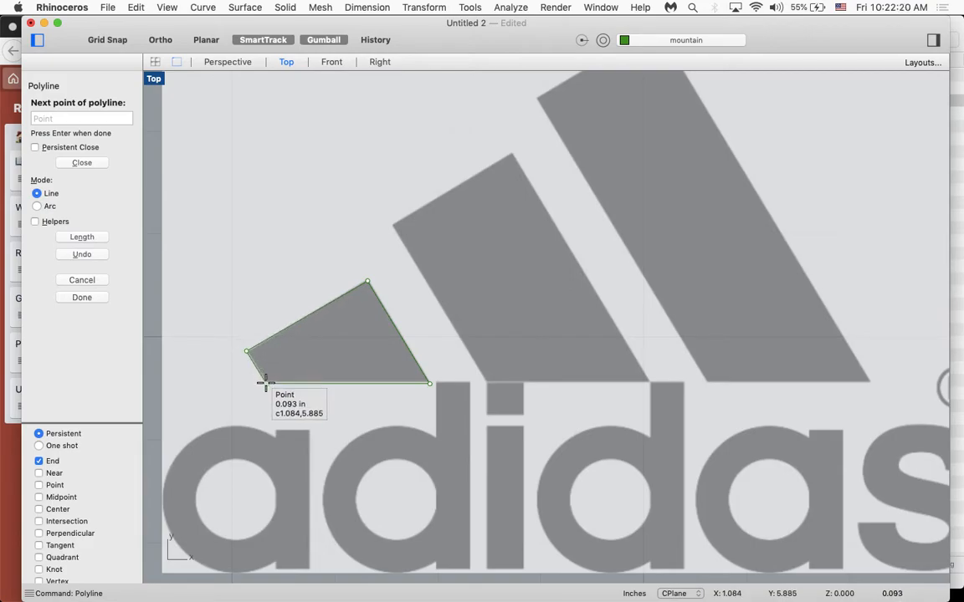
click(265, 384)
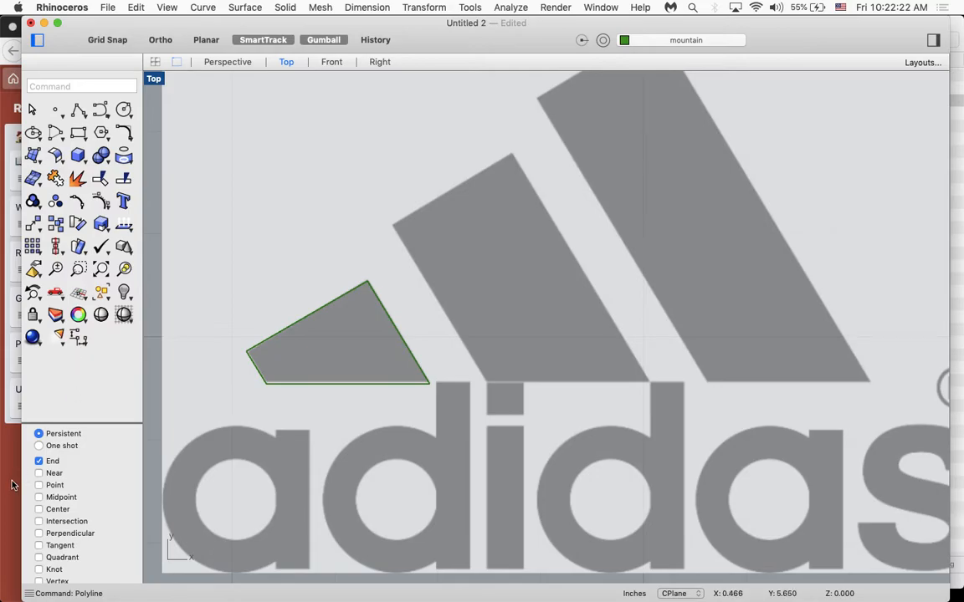
- Try to select the smallest stripe's traced outline where it overlaps the Adidas picture
click(12, 484)
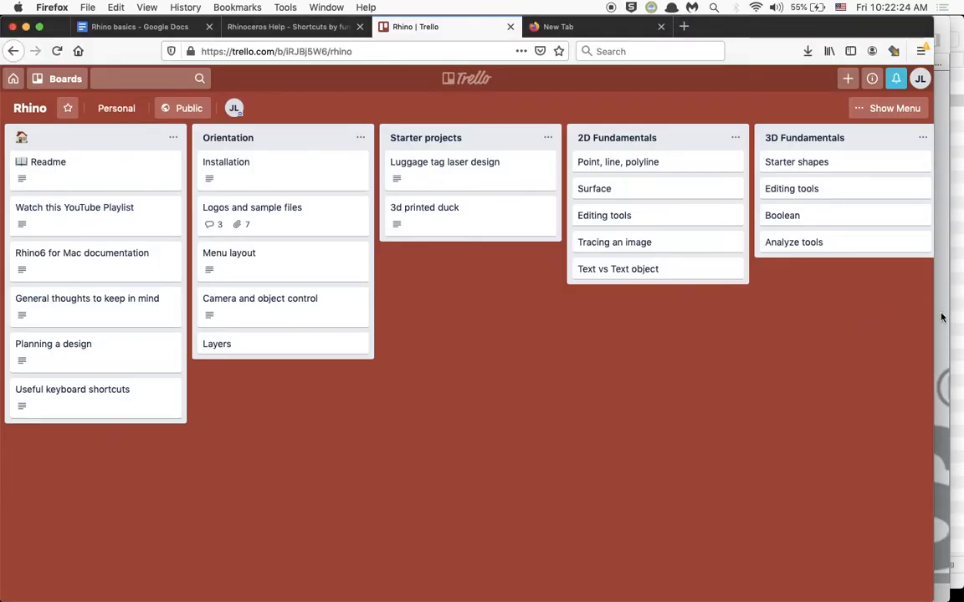
click(940, 317)
click(292, 327)
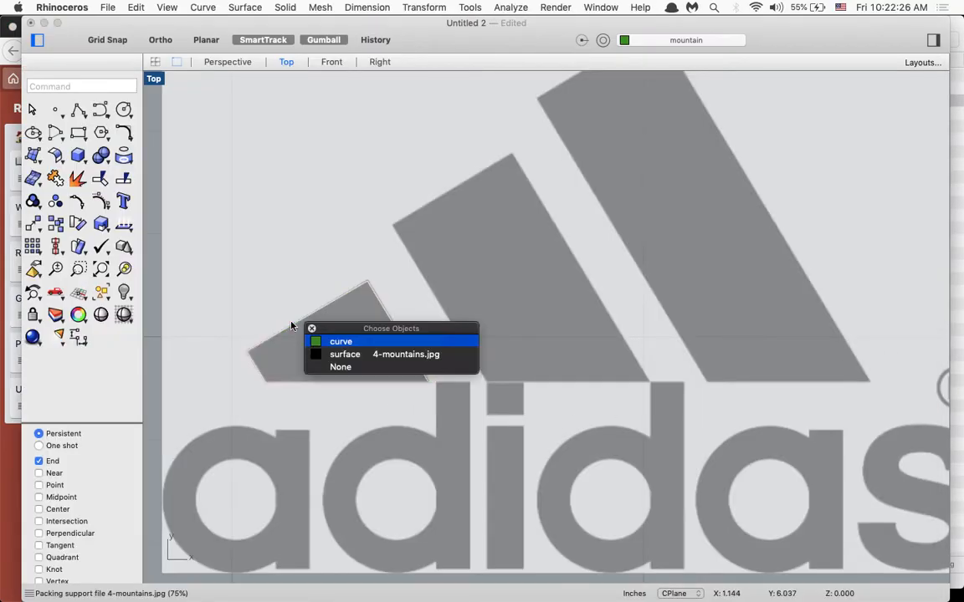
key(Down)
key(Down)
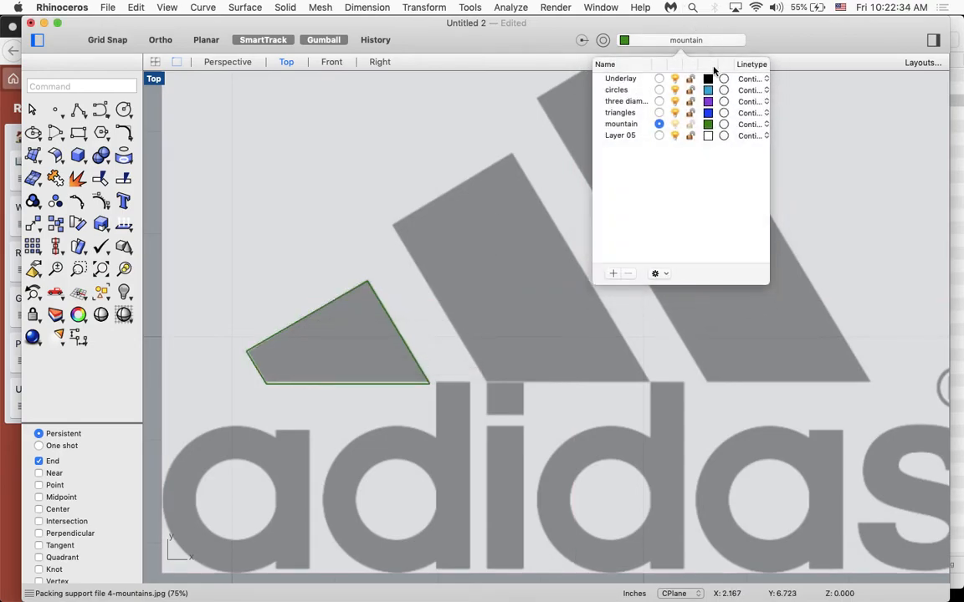
- Lock the Underlay layer and test selecting the smallest stripe's traced outline, leaving it deselected
click(692, 80)
click(403, 134)
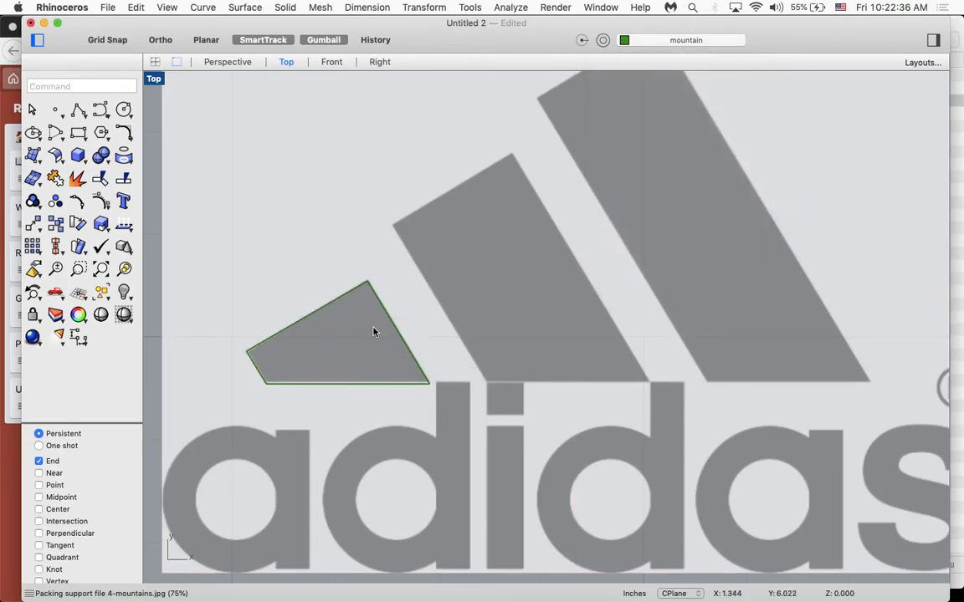
click(394, 324)
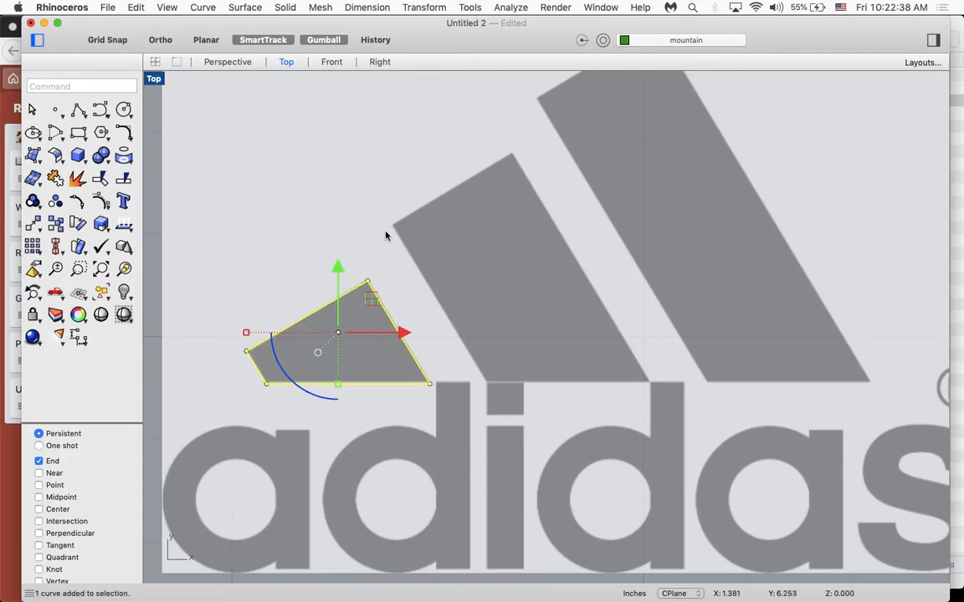
click(436, 302)
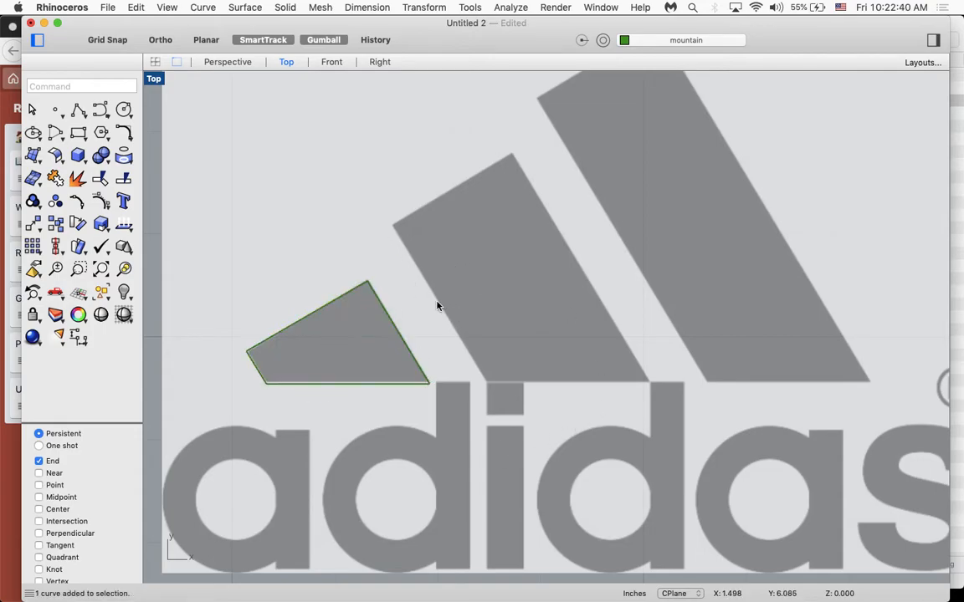
- Trace the middle stripe with a closed polyline, its bottom edge level with the first outline's and its long side about 0.65 in
right_click(437, 302)
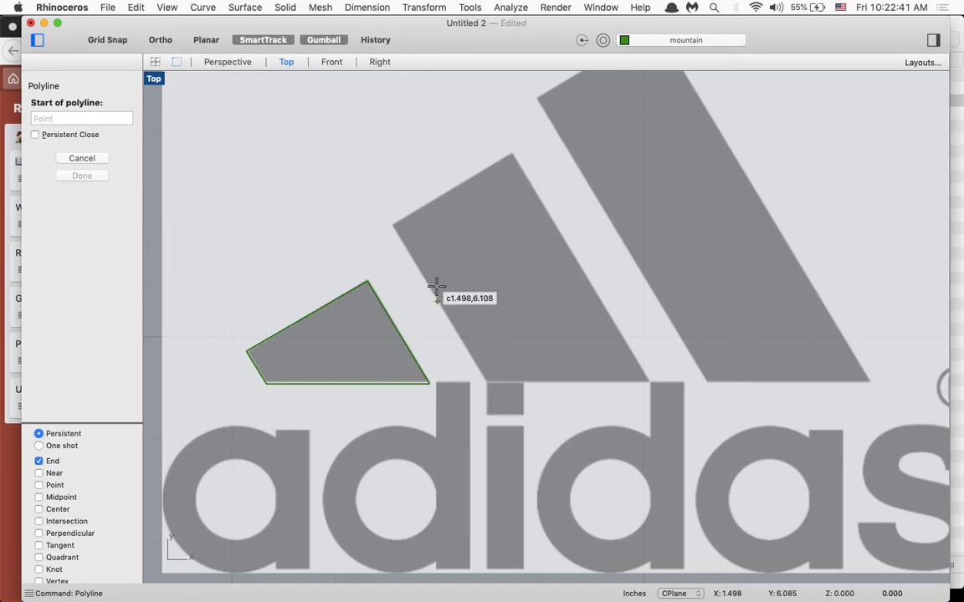
click(390, 224)
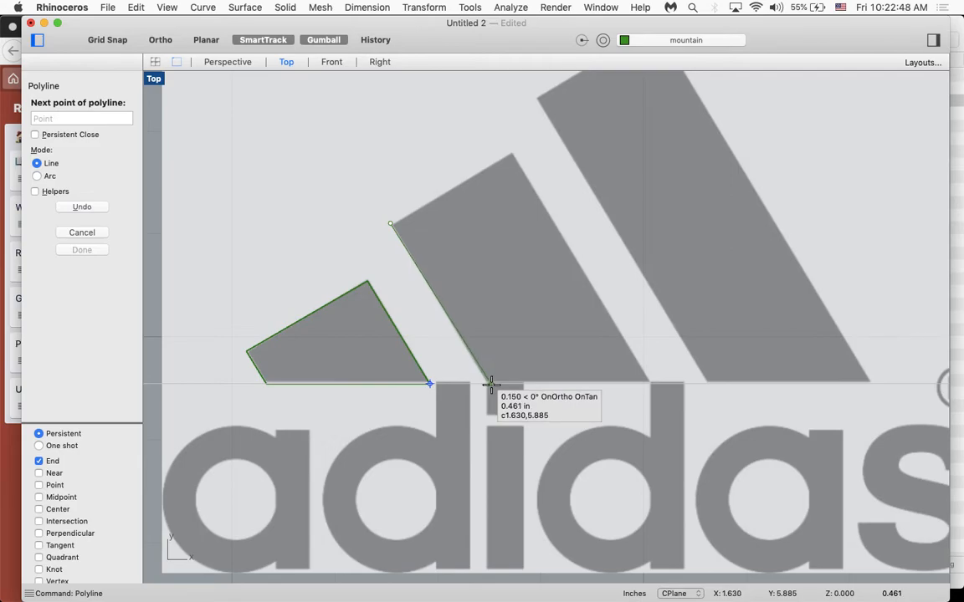
scroll(491, 384, up, 2)
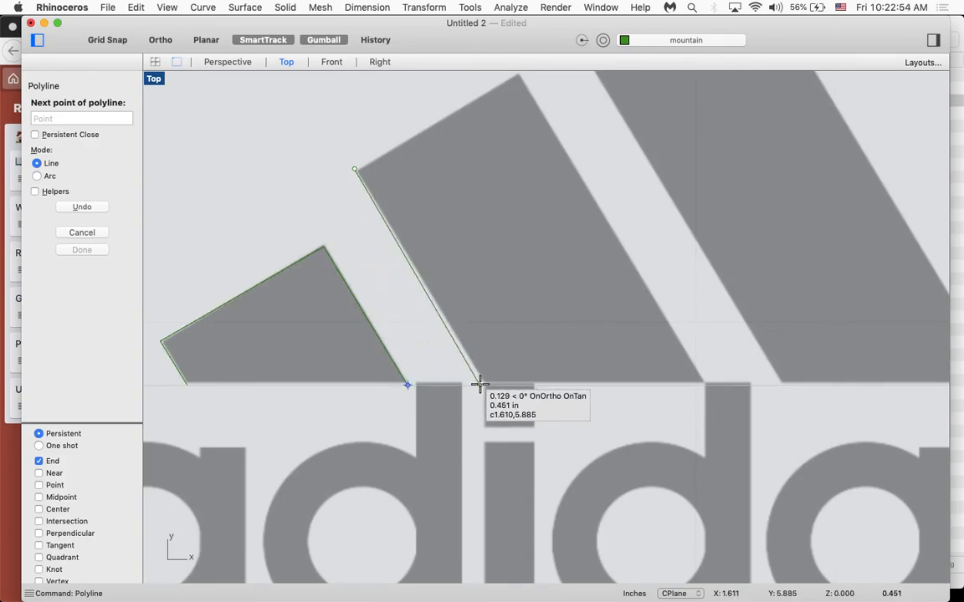
click(485, 385)
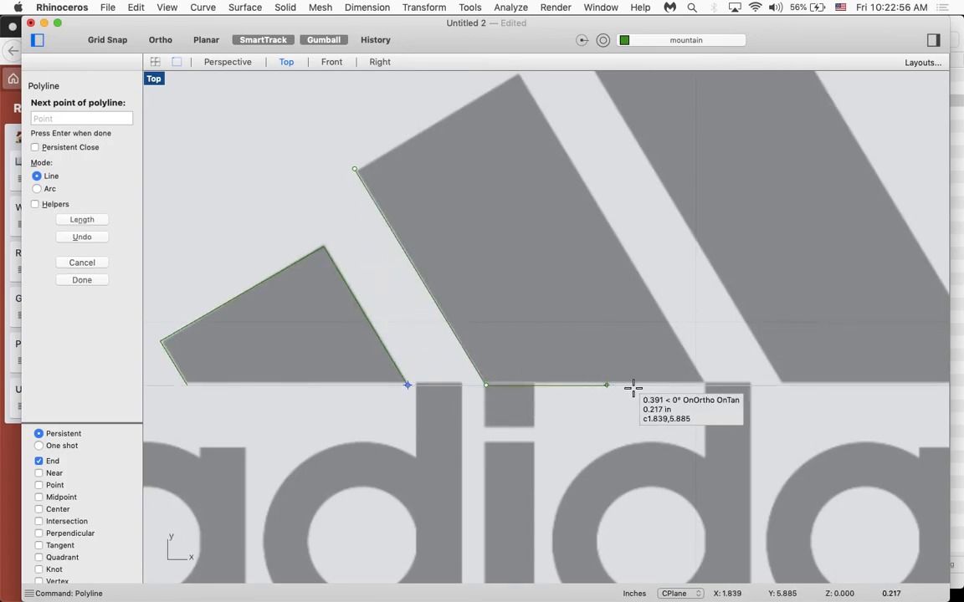
click(704, 385)
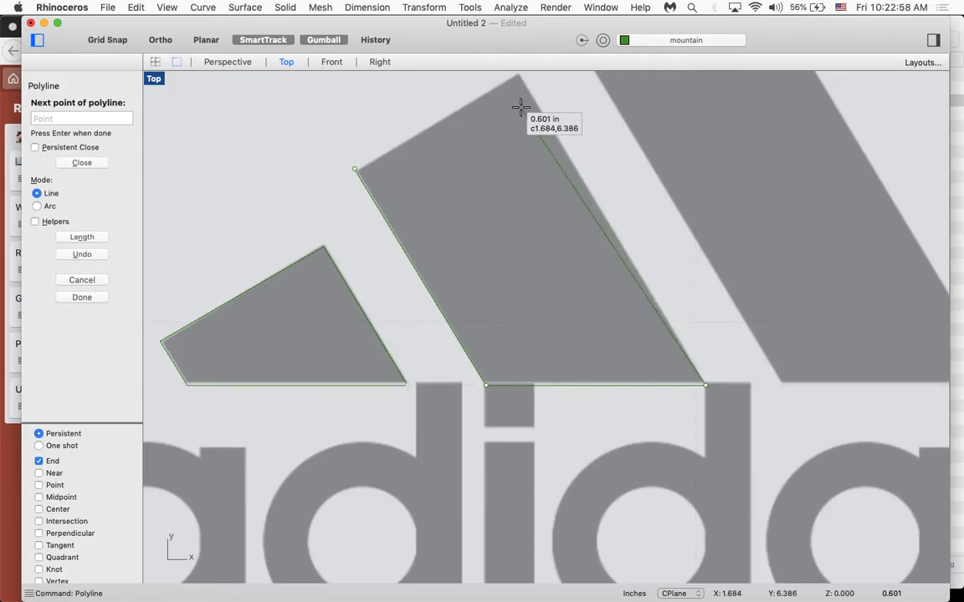
right_drag(519, 100, 509, 158)
click(513, 143)
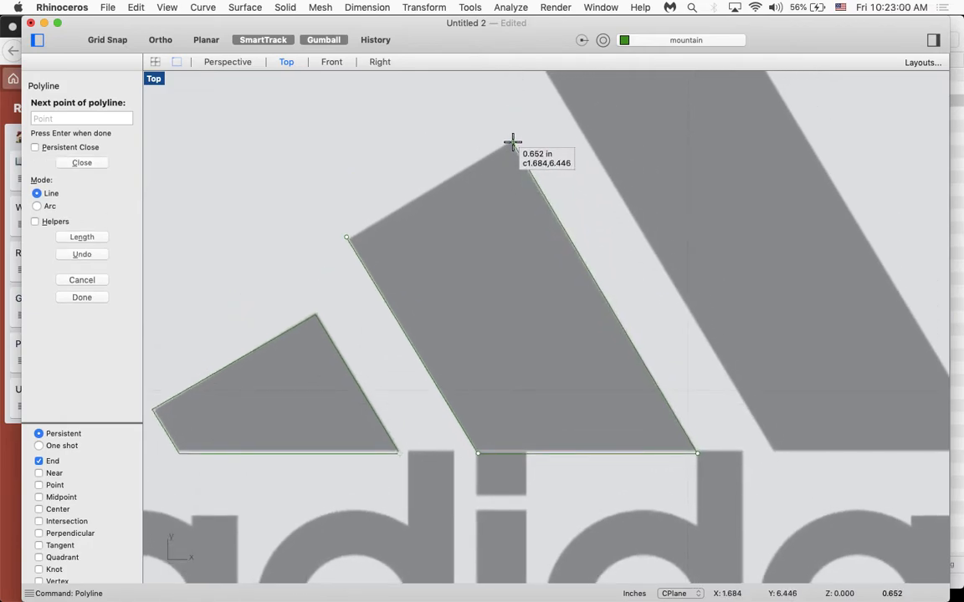
click(346, 237)
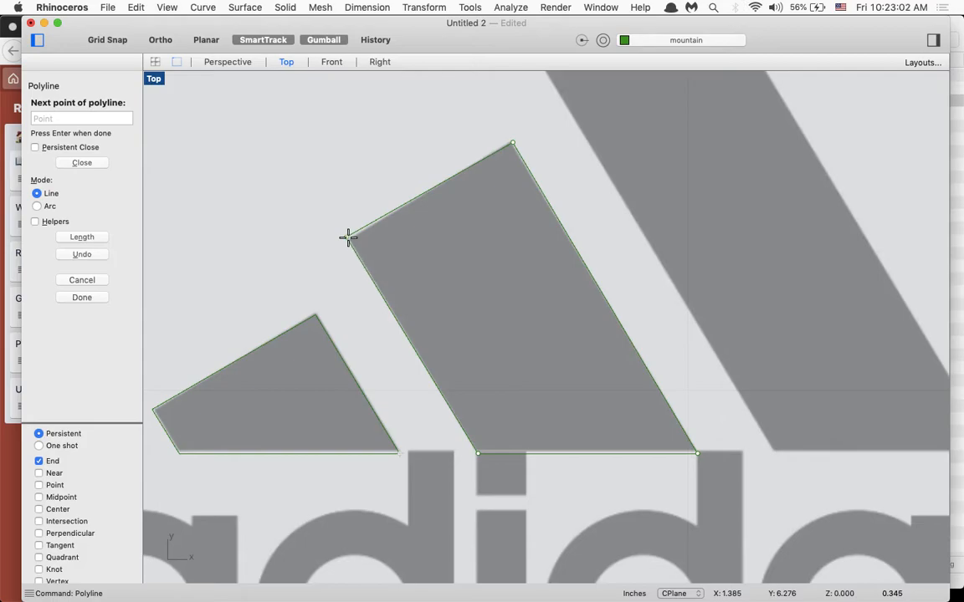
scroll(465, 342, down, 3)
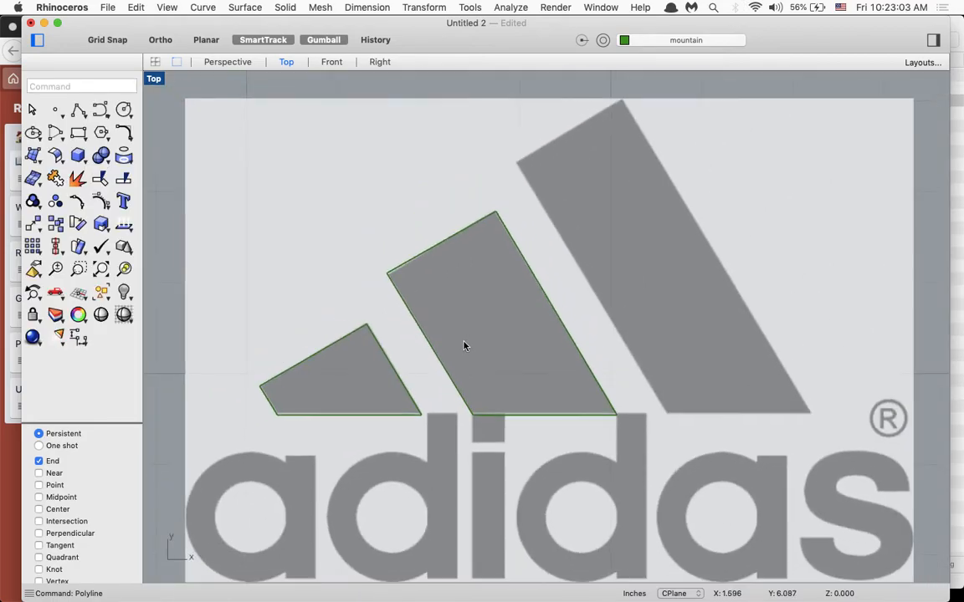
- Copy the middle stripe's outline horizontally onto the largest stripe and stretch its two upper vertices to that stripe's top corners
click(538, 308)
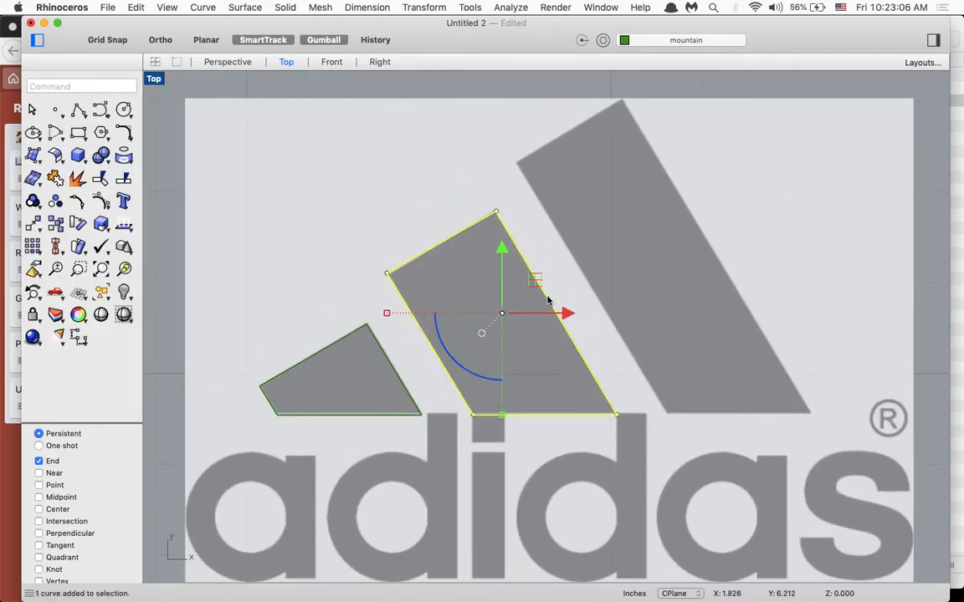
drag(566, 314, 763, 280)
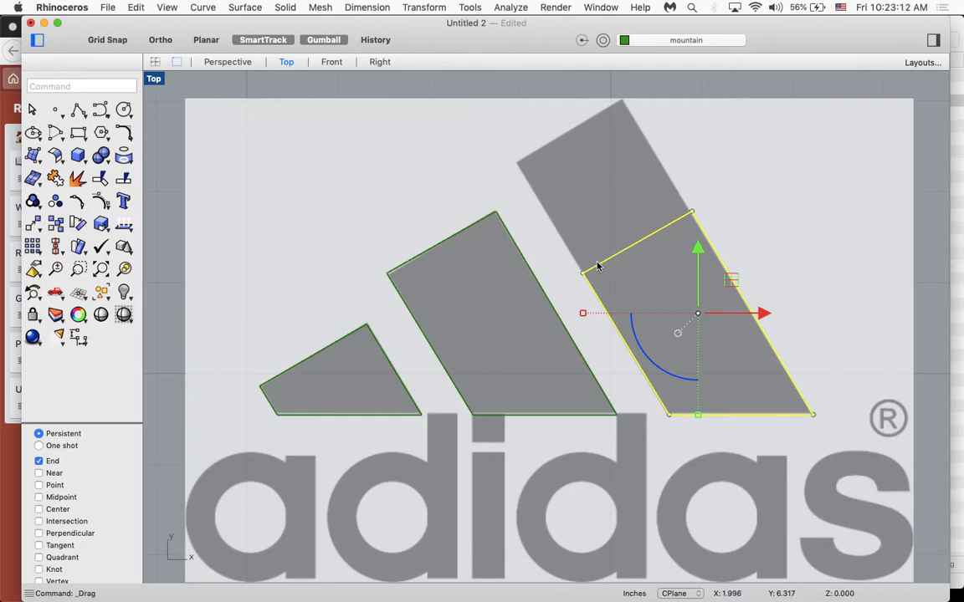
drag(584, 278, 517, 163)
drag(691, 214, 621, 98)
click(726, 147)
- Toggle the Underlay layer's visibility off and back on to check the three traced stripe outlines
click(682, 42)
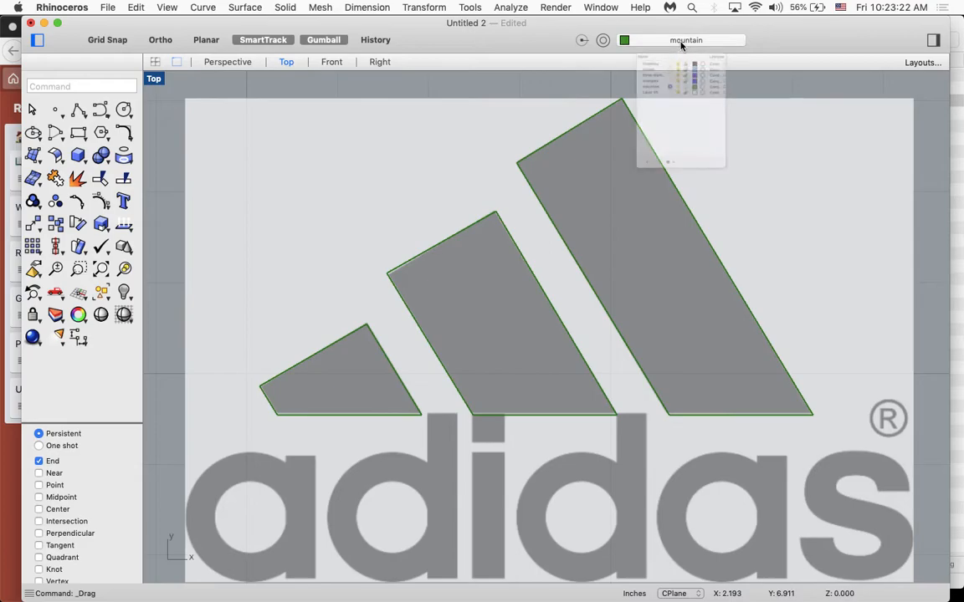
click(674, 80)
click(674, 79)
scroll(473, 304, down, 5)
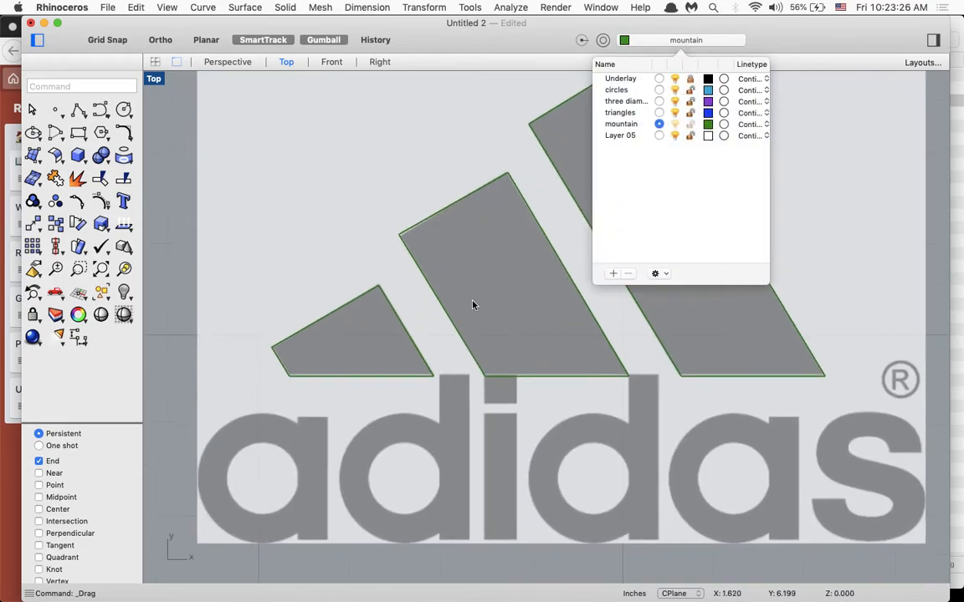
scroll(474, 305, left, 3)
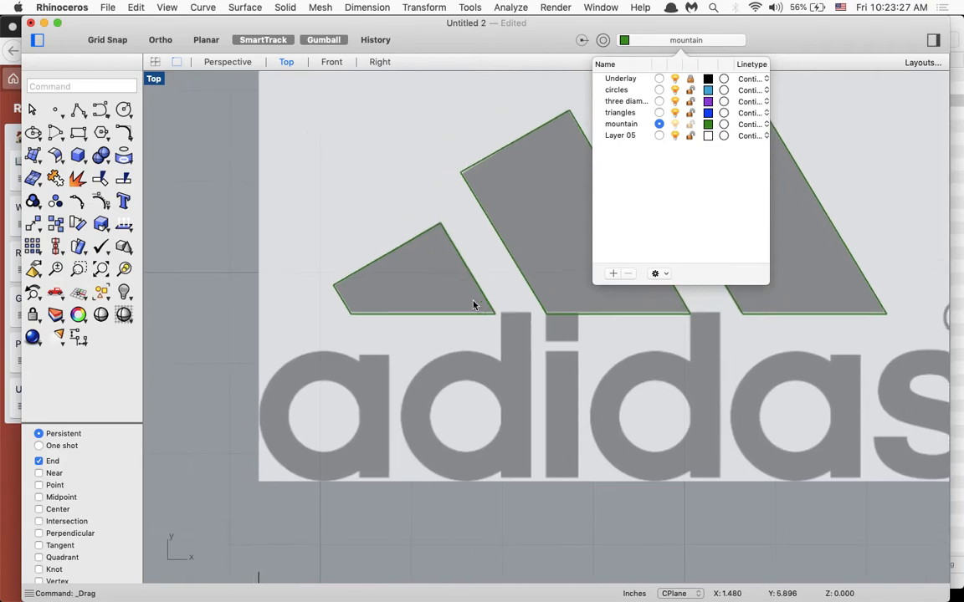
click(651, 44)
- Trace the inner hole of the first letter "a" with a three-point circle about 0.10 in in radius
scroll(316, 391, up, 10)
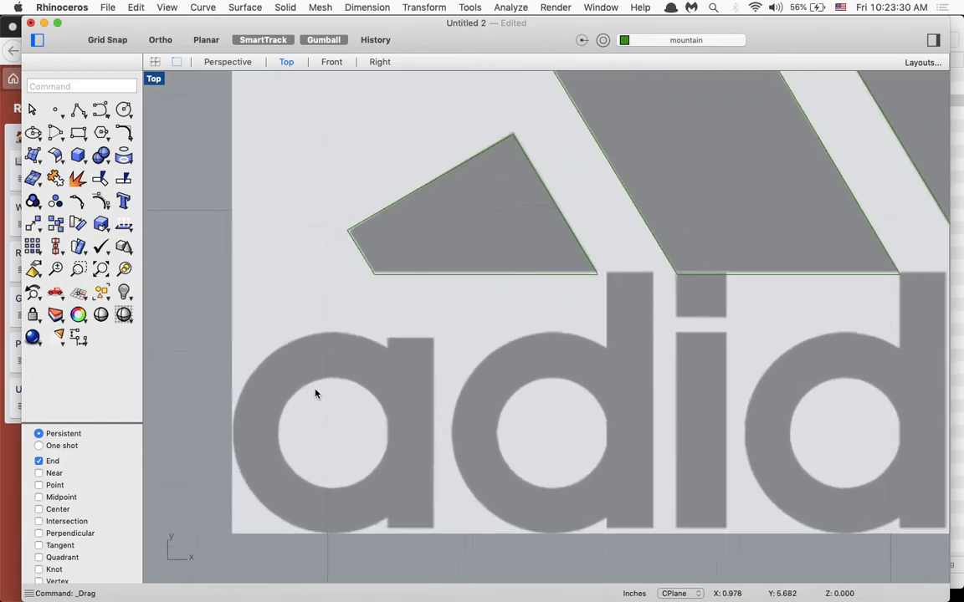
scroll(315, 390, left, 3)
scroll(315, 390, down, 2)
scroll(316, 390, up, 2)
scroll(315, 389, down, 1)
text(circle)
key(Return)
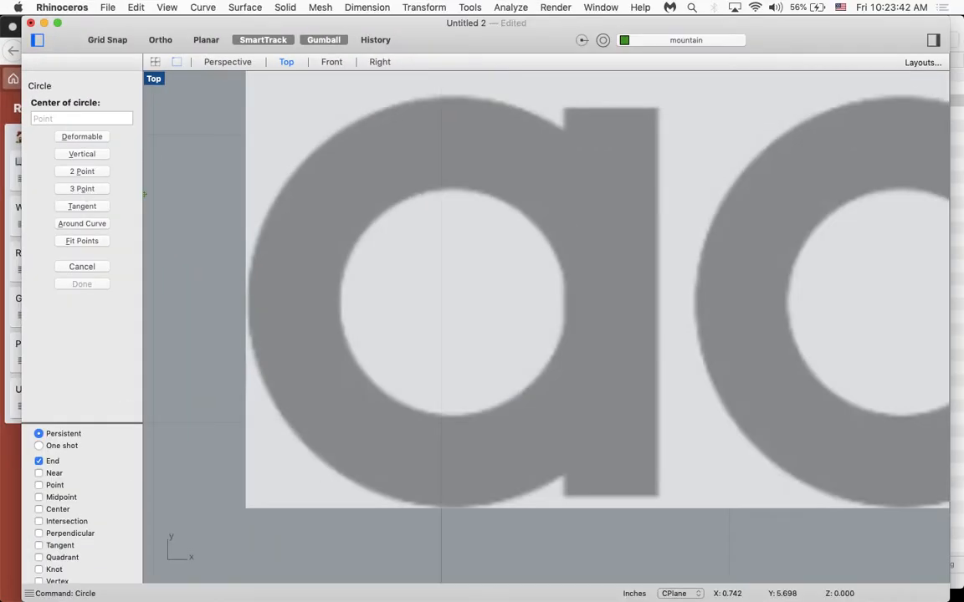
click(82, 189)
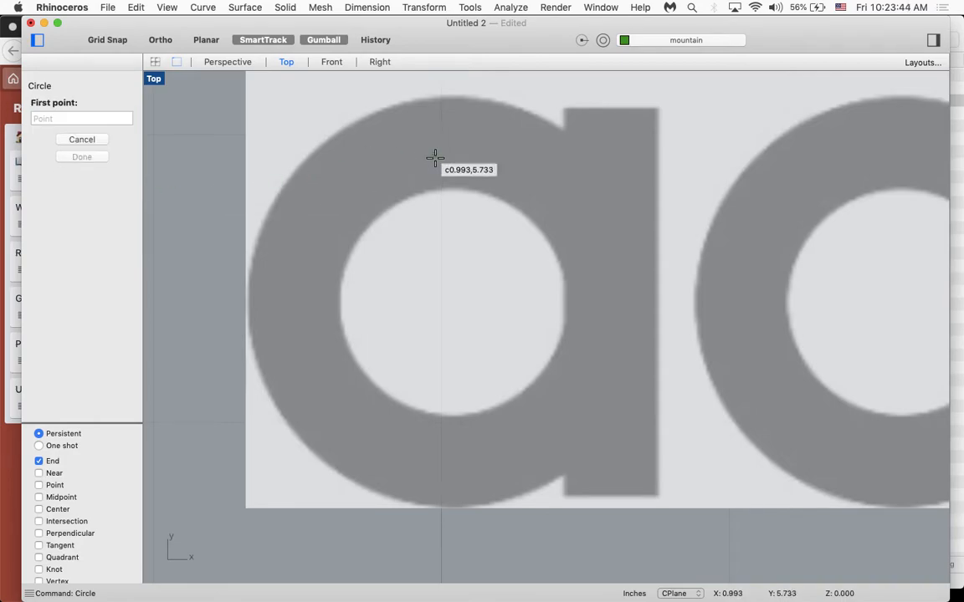
click(467, 189)
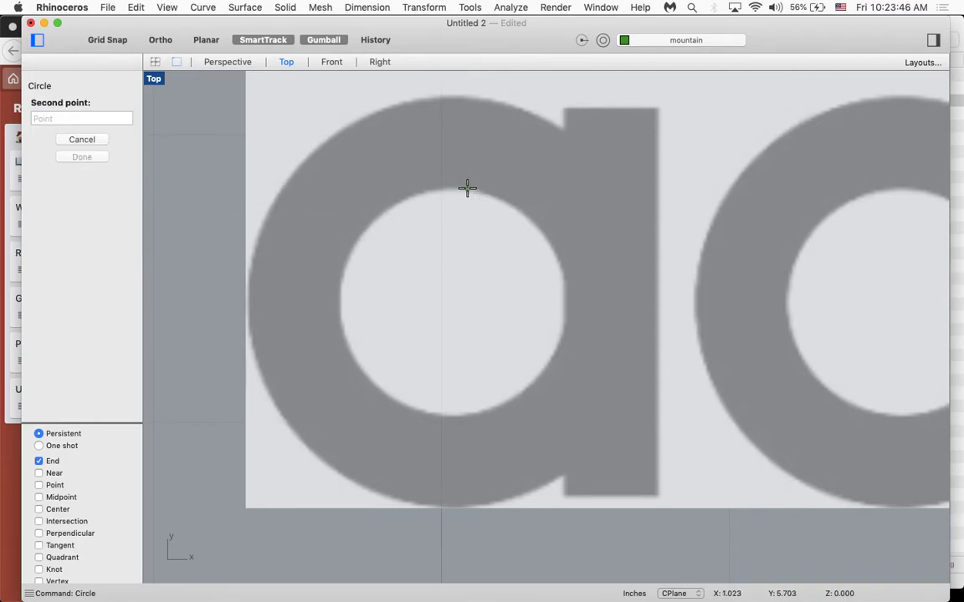
click(558, 259)
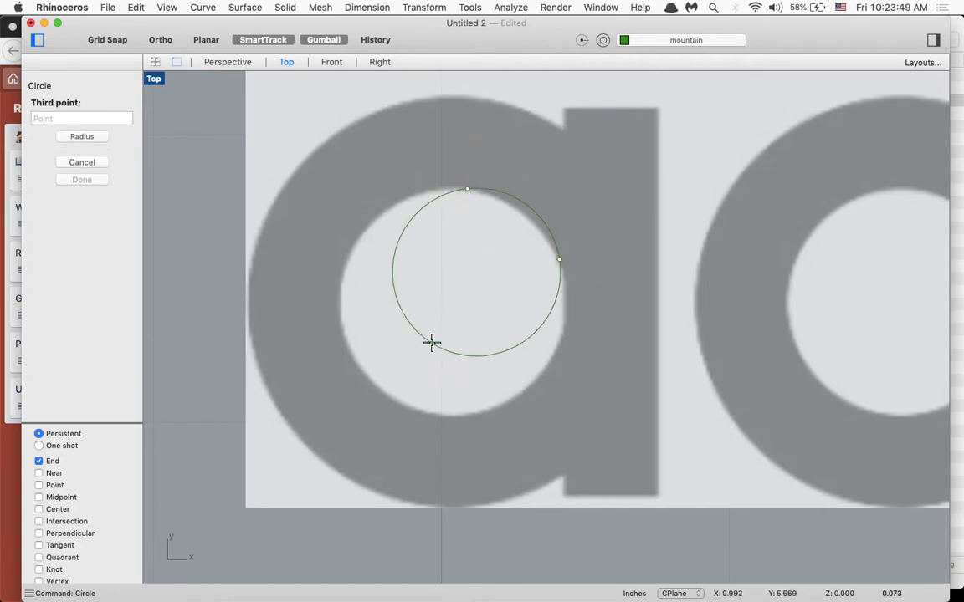
click(387, 399)
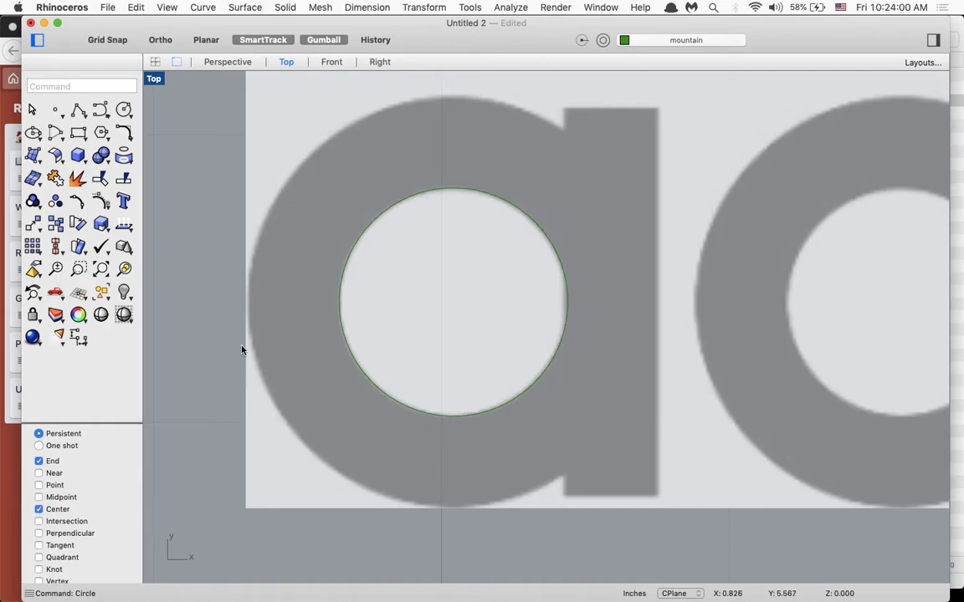
- Draw a concentric circle about 0.178 in in radius around the first "a", snapping to the inner circle's center
key(Return)
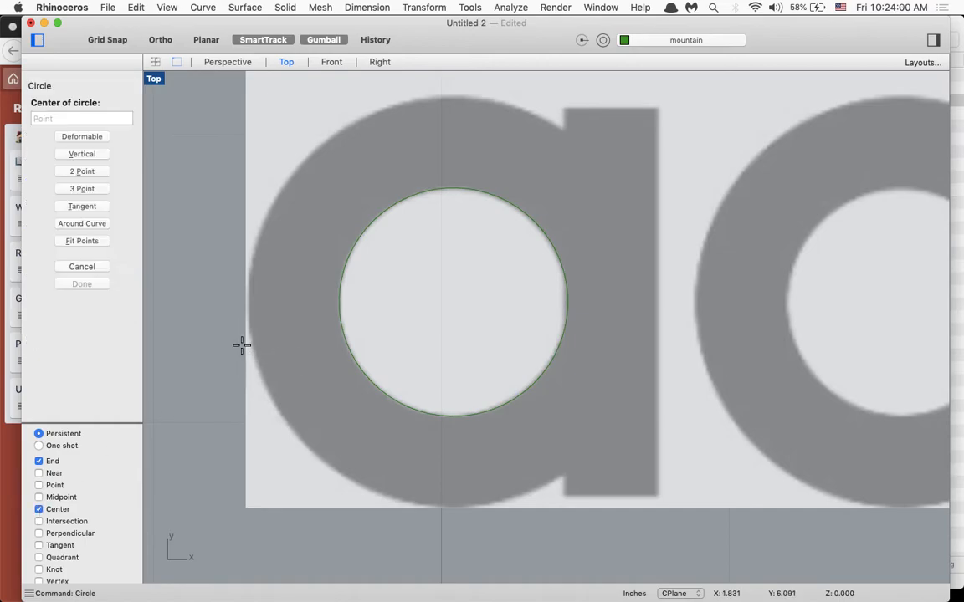
click(532, 220)
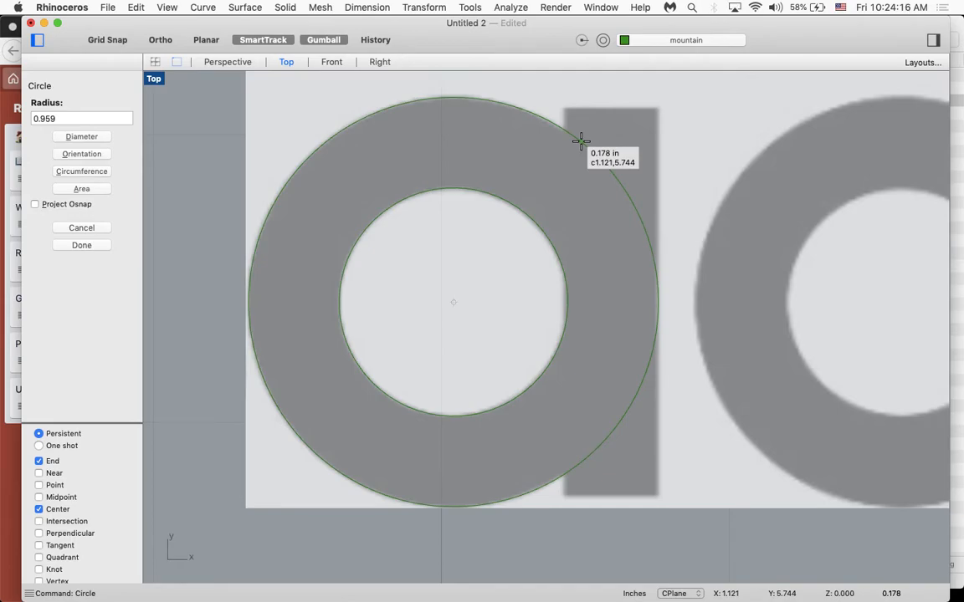
click(581, 141)
- With the Center snap off, start a polyline where the "a" stem meets the outer circle, going up about 0.019 in and across about 0.082 in
scroll(601, 354, down, 4)
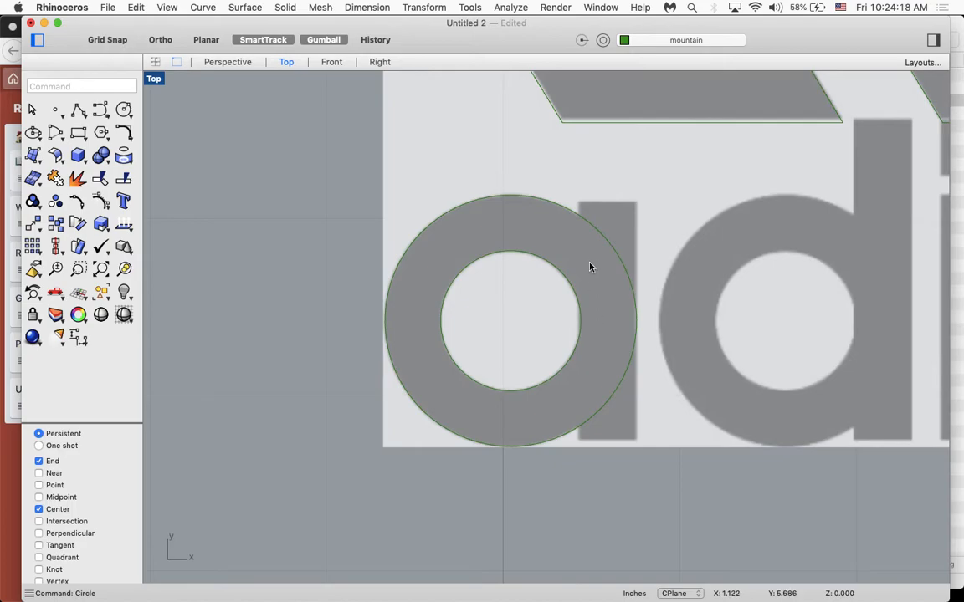
scroll(591, 253, up, 4)
scroll(590, 254, up, 1)
right_drag(590, 256, 549, 220)
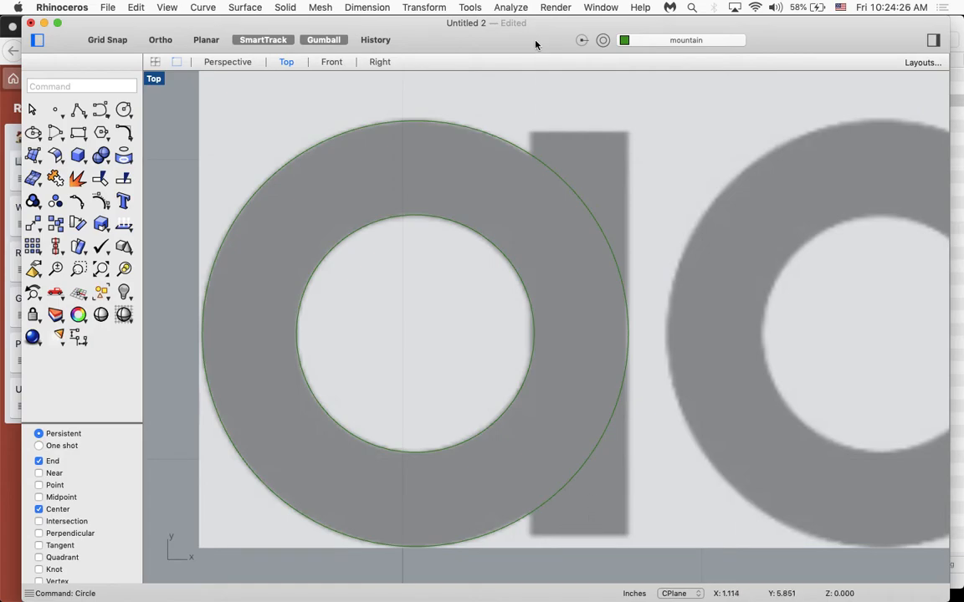
text(Polyline)
key(Return)
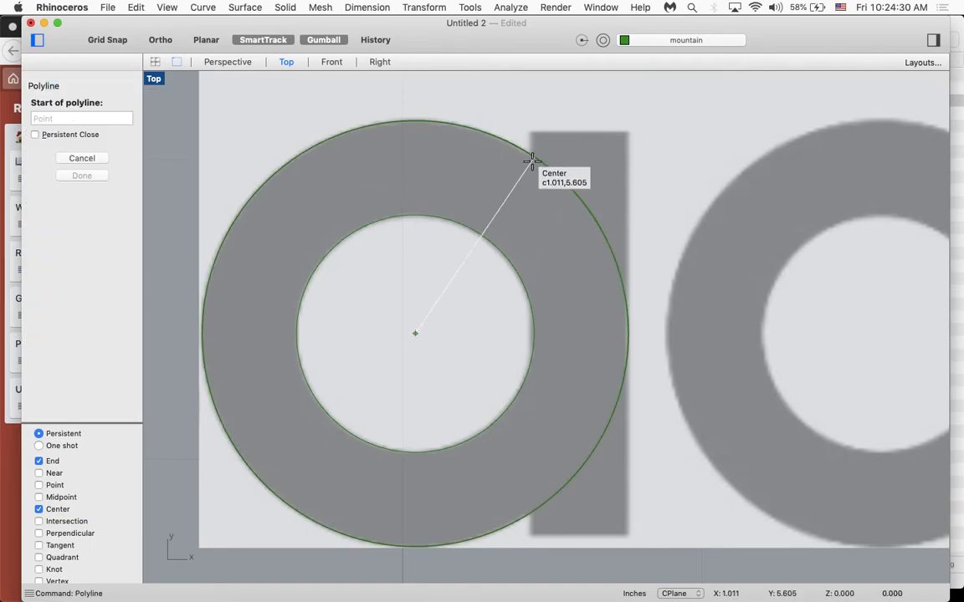
scroll(531, 183, up, 3)
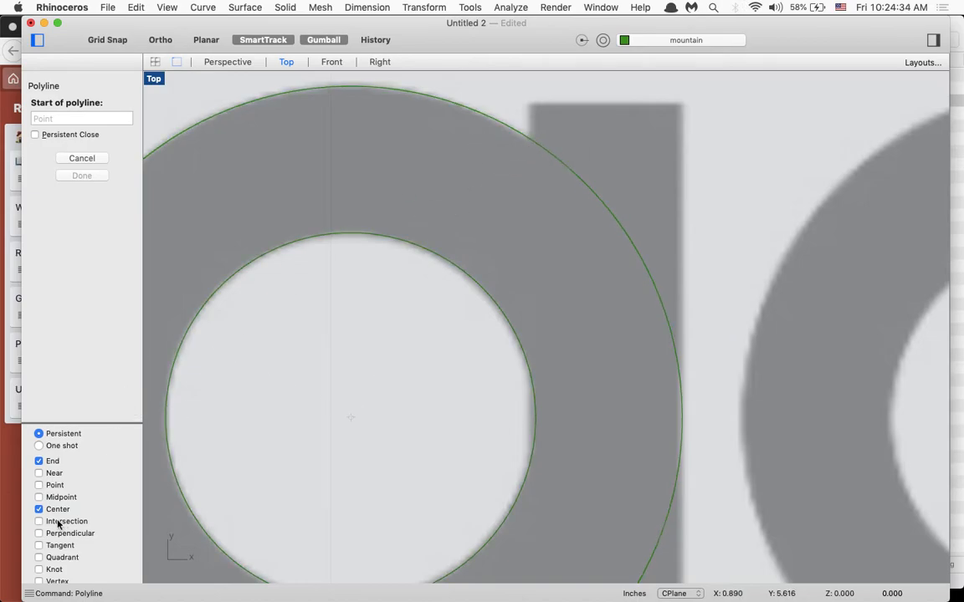
click(39, 508)
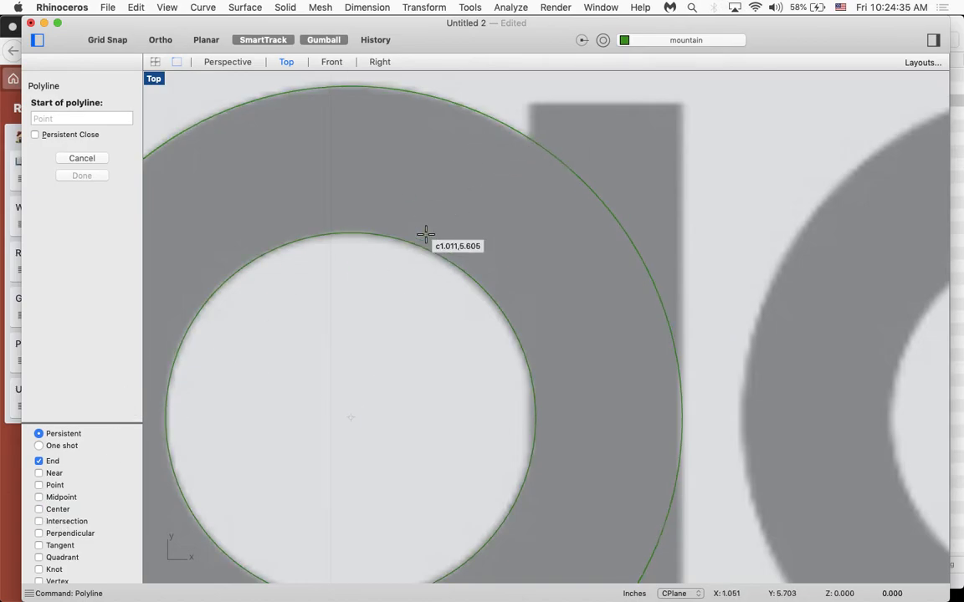
click(529, 119)
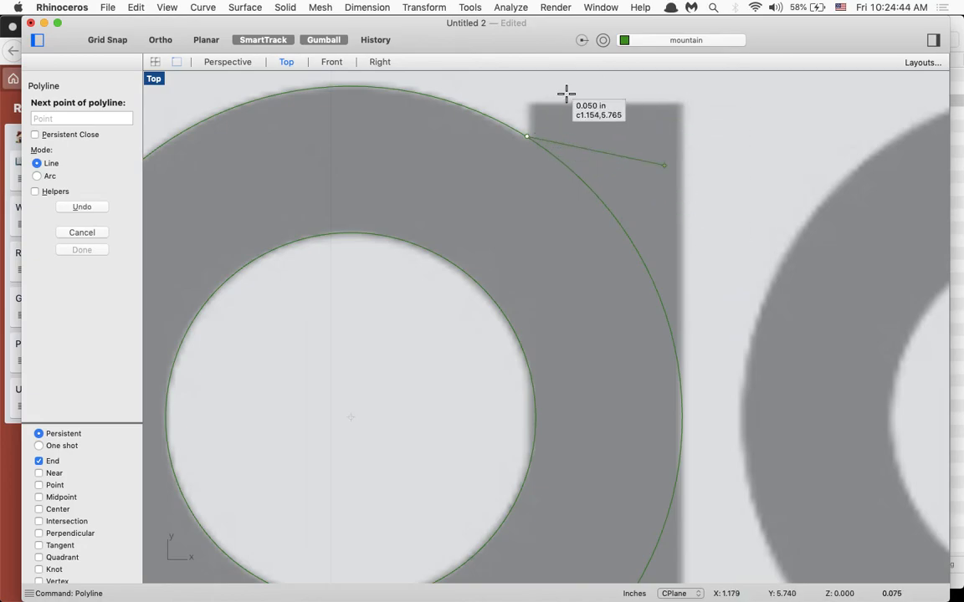
key(F8)
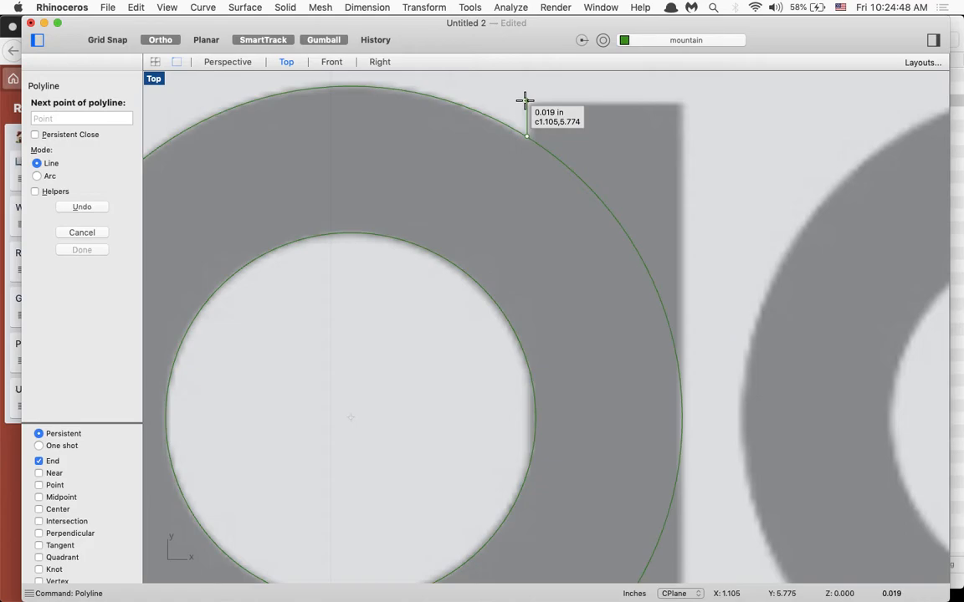
click(525, 100)
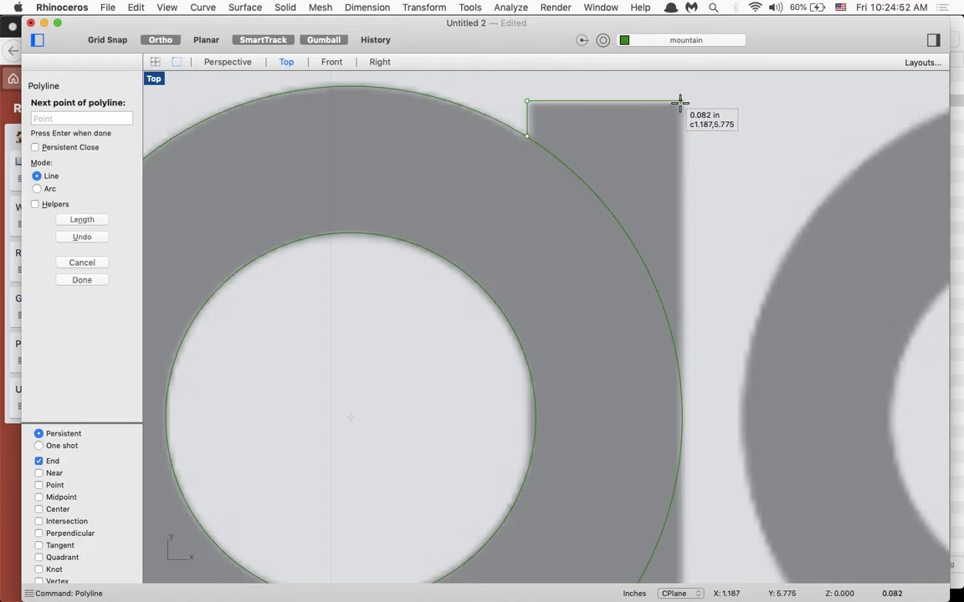
click(679, 101)
- Continue the polyline down the stem's right side, about 0.08 in along its bottom and up past the outer circle, with Intersection snap enabled
key(F8)
scroll(678, 195, down, 3)
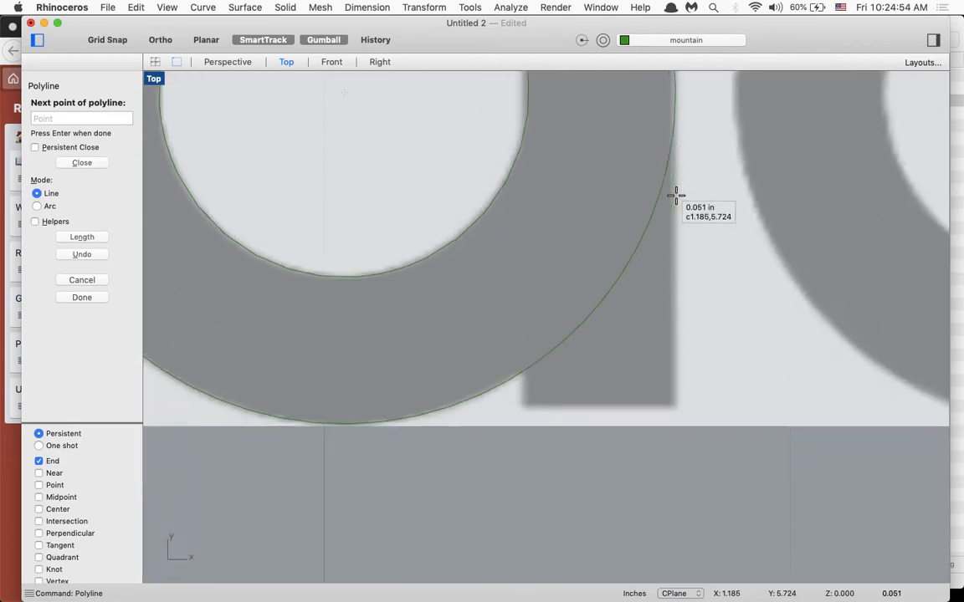
shift+click(674, 288)
key(shift)
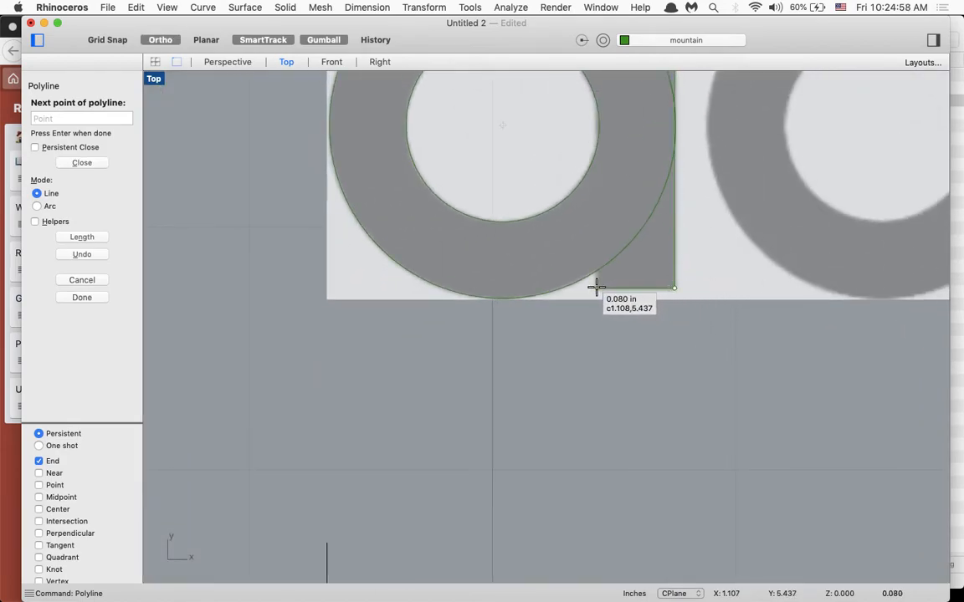
shift+click(596, 287)
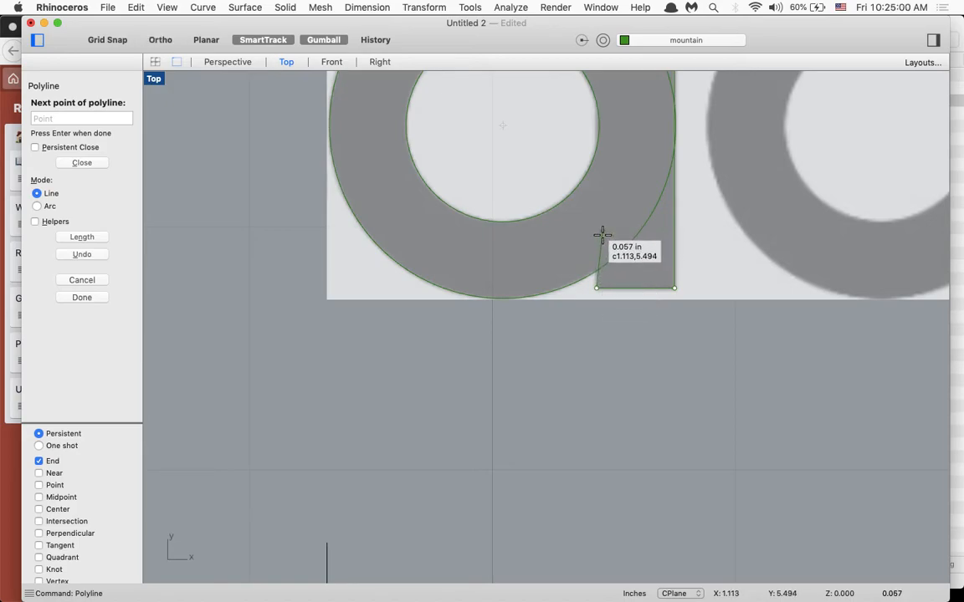
scroll(596, 272, up, 5)
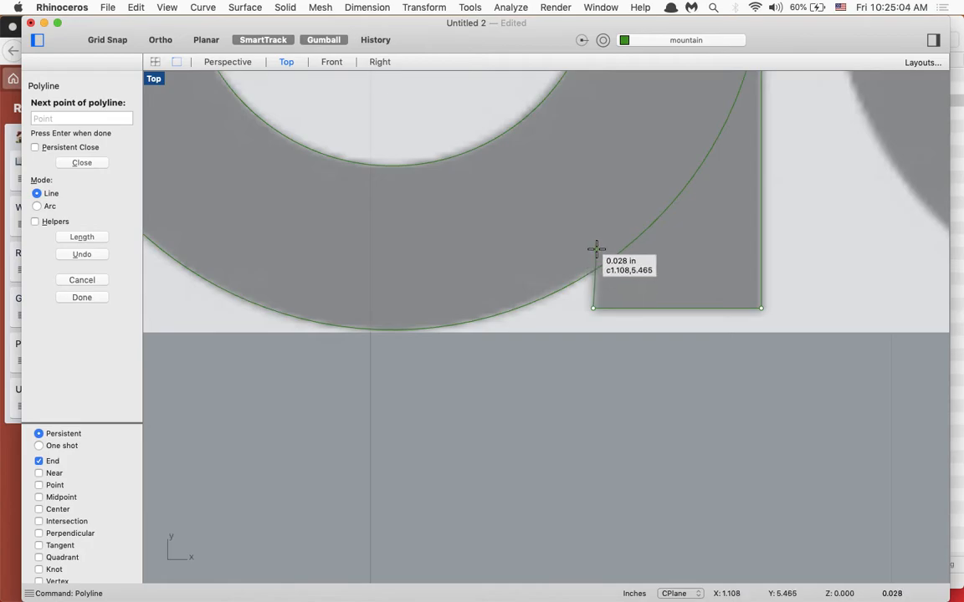
click(38, 521)
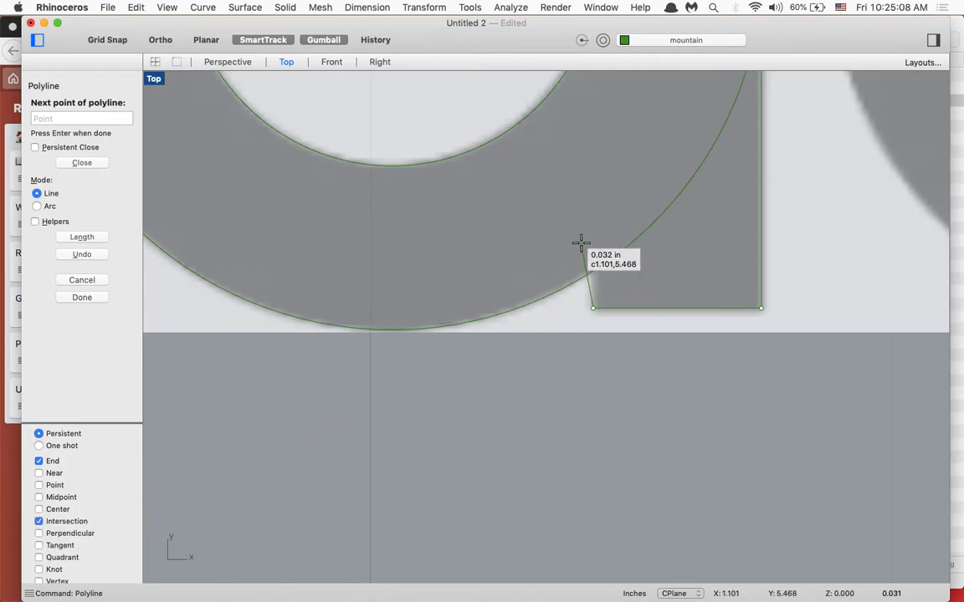
click(593, 205)
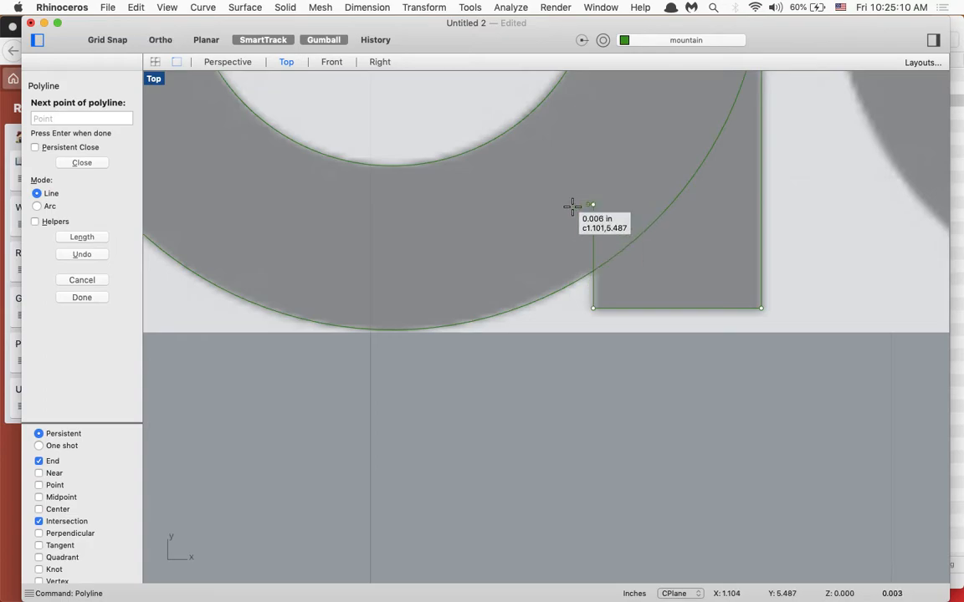
key(Return)
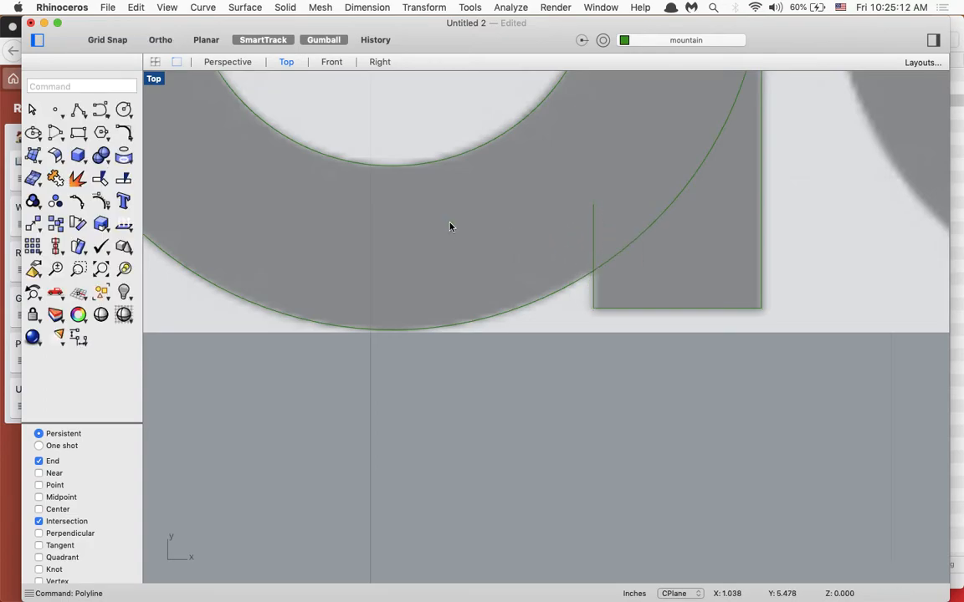
- Trim the outer circle of the first "a" inside the stem, including the sliver past its right edge, using the stem polyline as cutter
scroll(450, 226, down, 5)
scroll(450, 226, up, 6)
scroll(452, 226, up, 2)
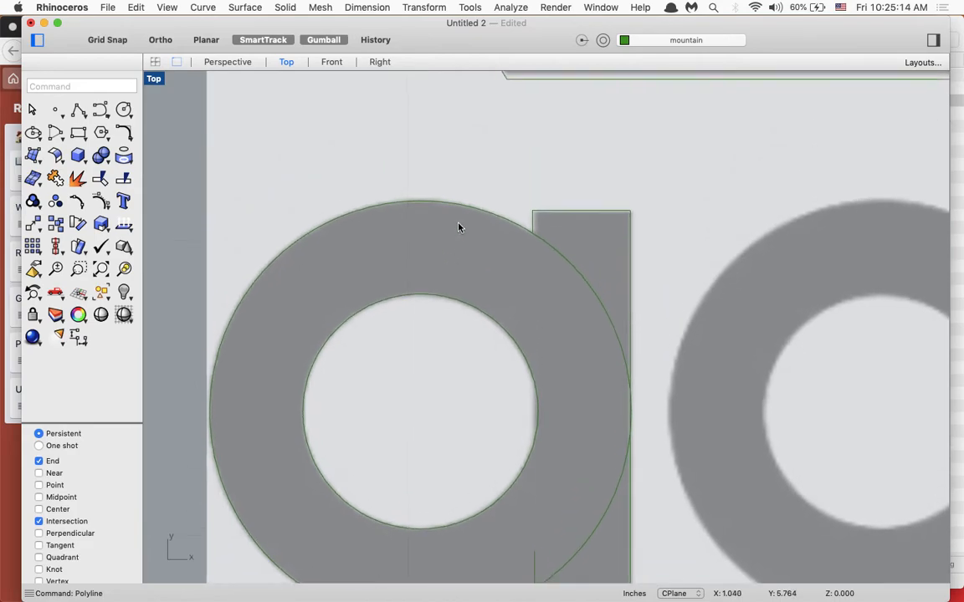
scroll(473, 234, down, 4)
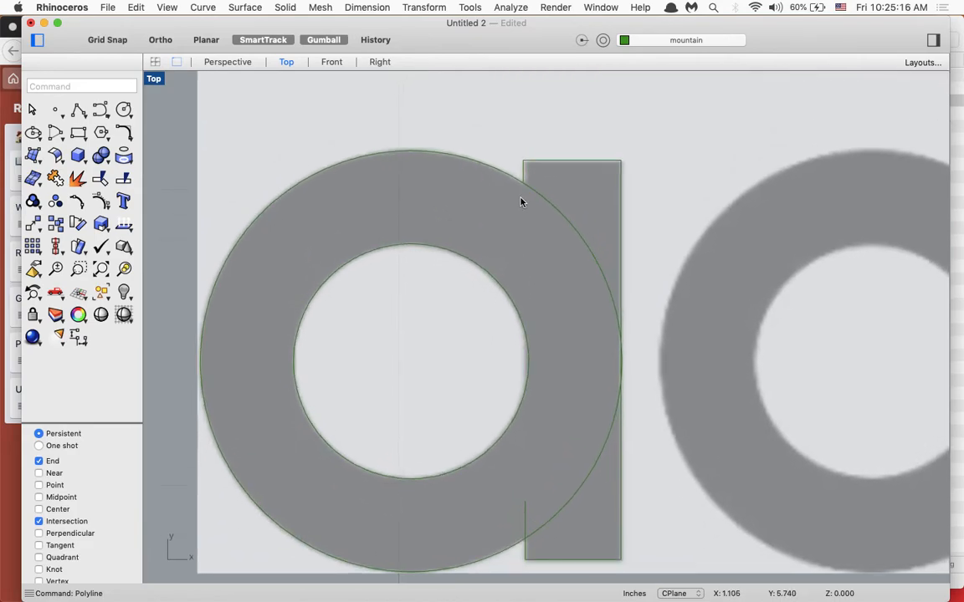
text(trim)
key(Return)
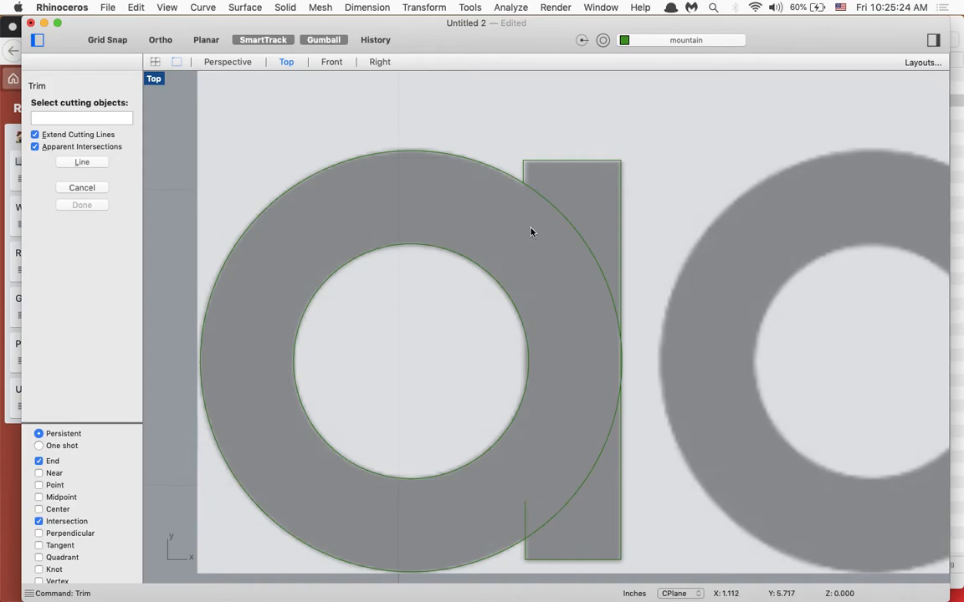
click(524, 172)
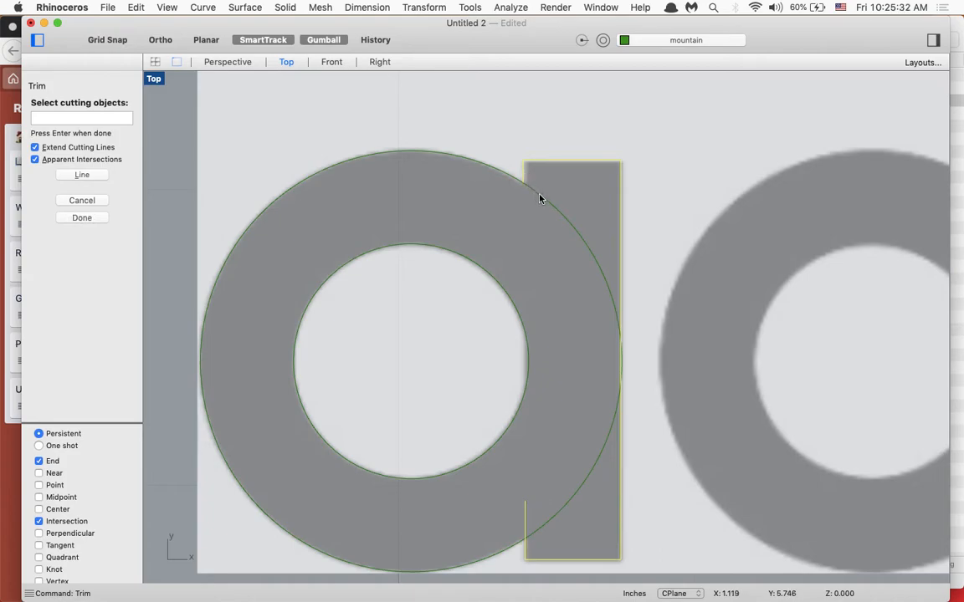
key(Return)
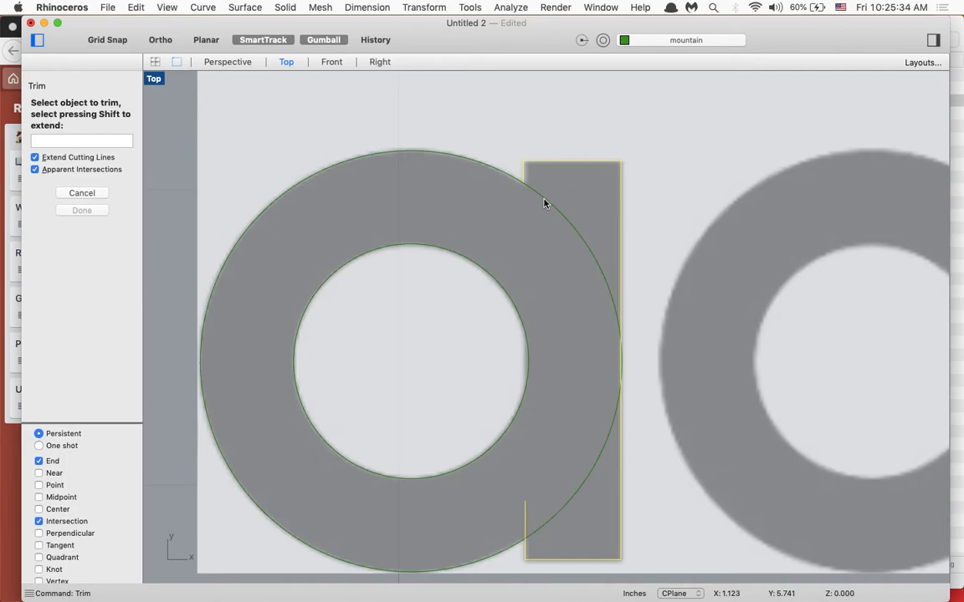
click(544, 204)
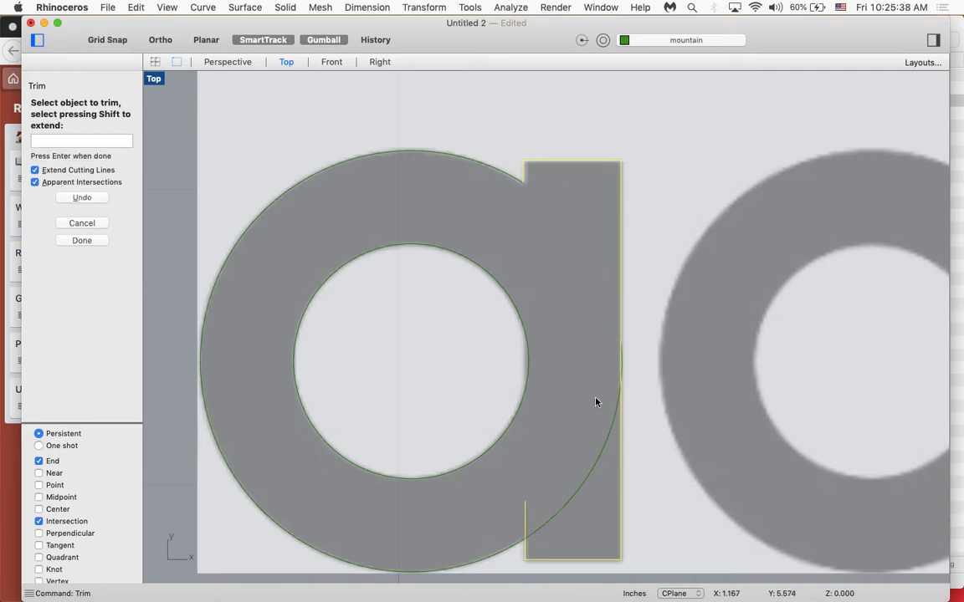
scroll(626, 389, up, 5)
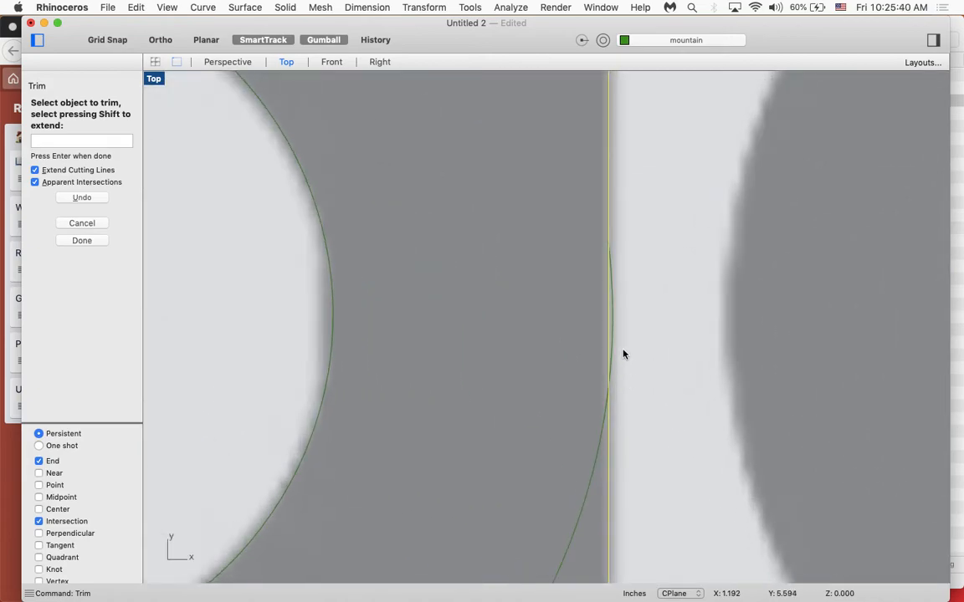
click(613, 336)
scroll(594, 488, down, 3)
click(535, 410)
key(Return)
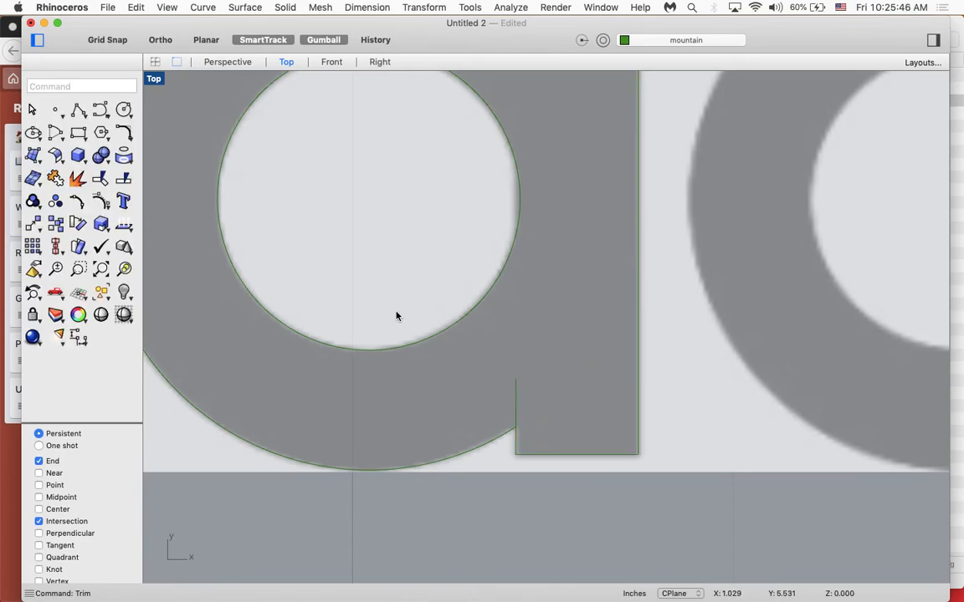
- Trim the excess end of the stem polyline inside the first "a", using the outer circle as the cutting object
scroll(497, 368, up, 3)
click(536, 426)
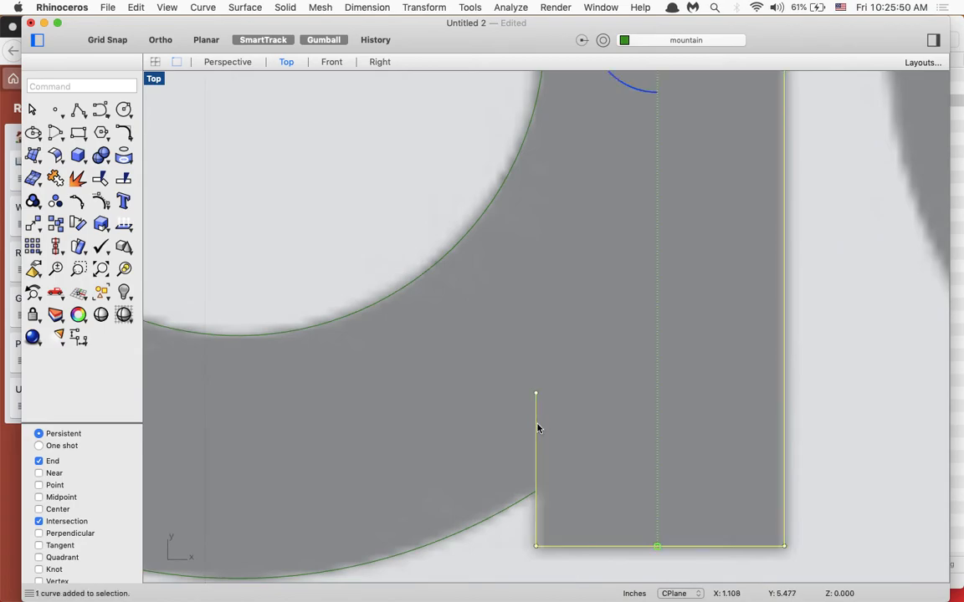
key(Escape)
text(t)
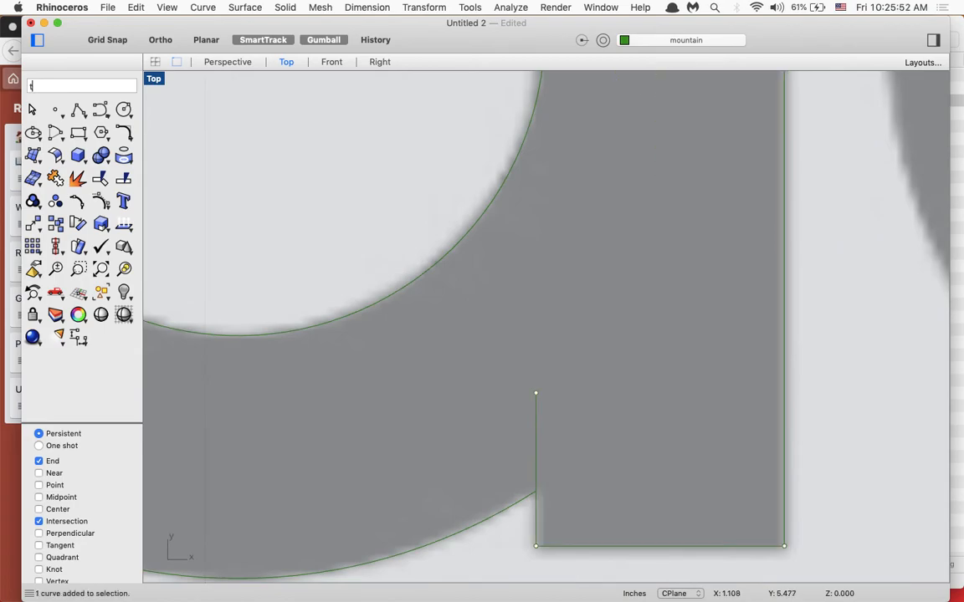
key(Return)
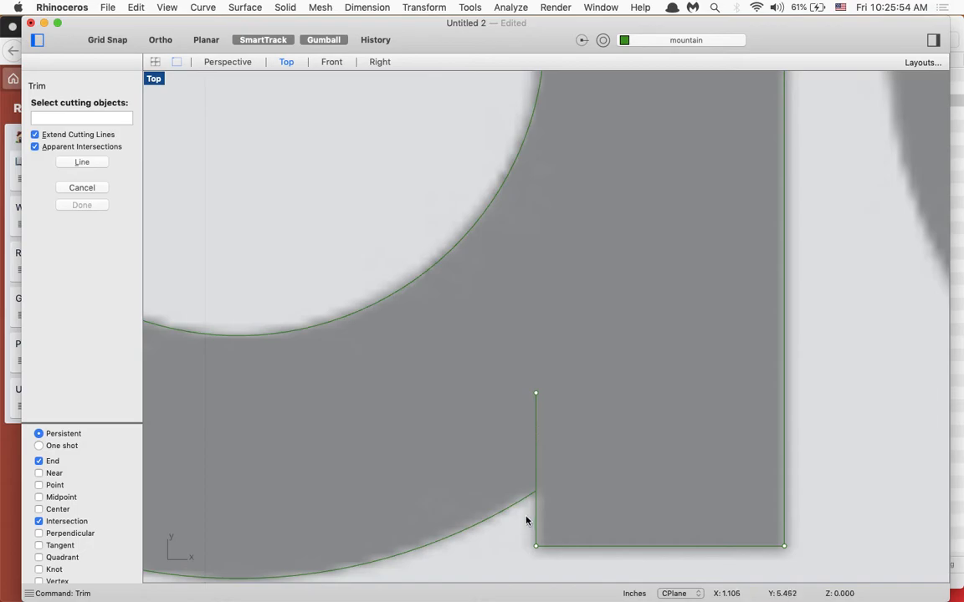
scroll(518, 504, right, 3)
scroll(519, 505, up, 3)
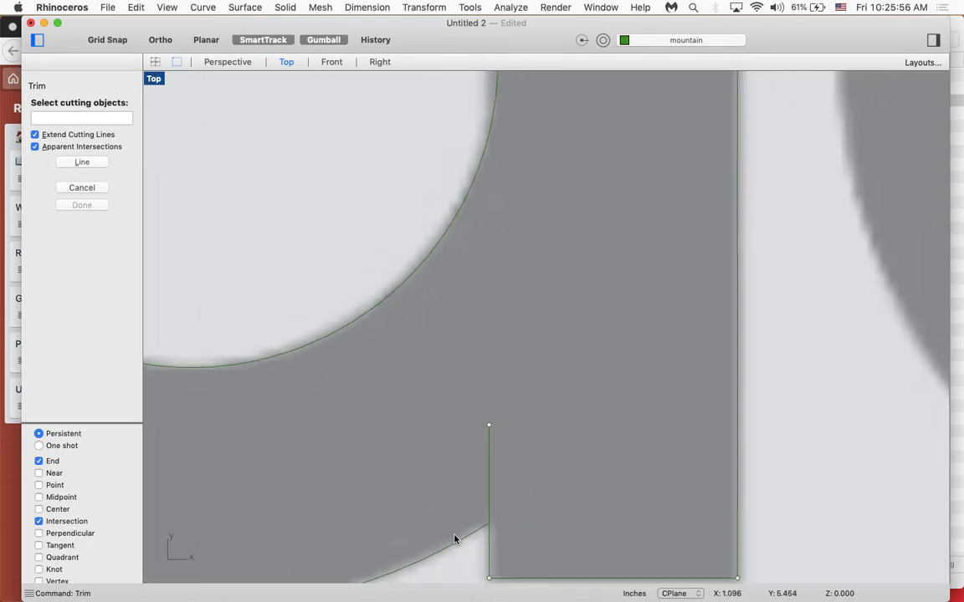
scroll(454, 536, down, 6)
scroll(449, 437, up, 3)
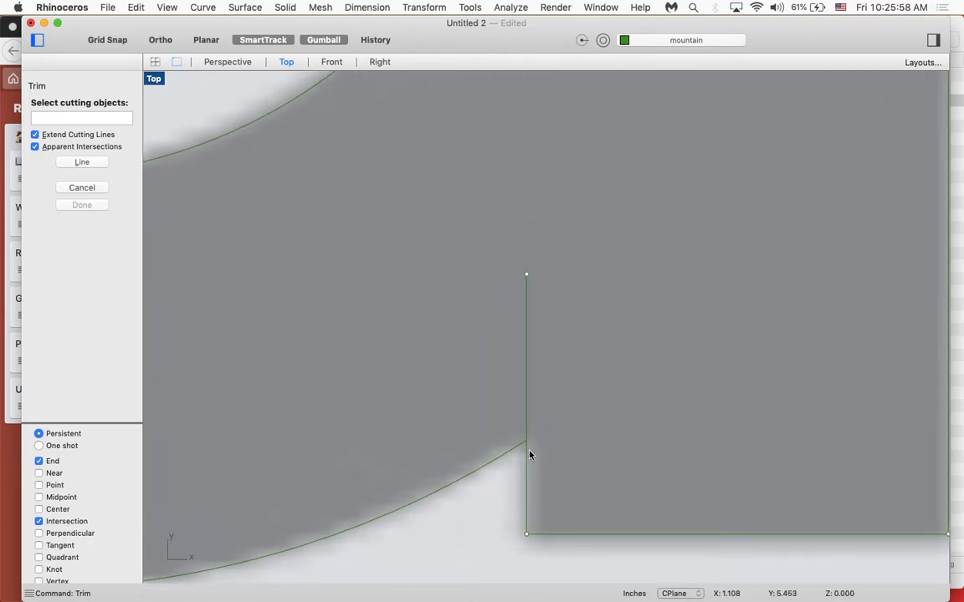
click(500, 461)
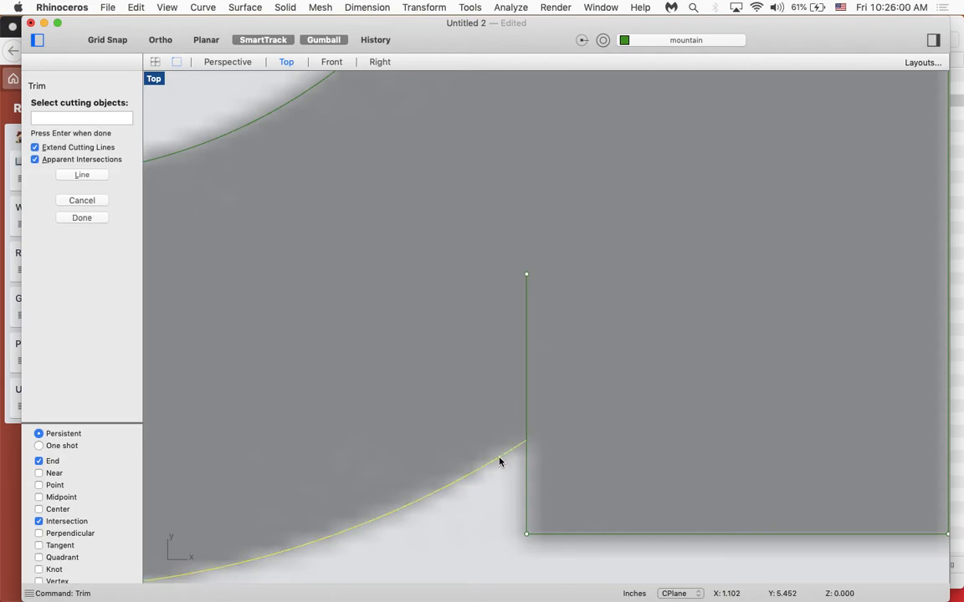
key(Return)
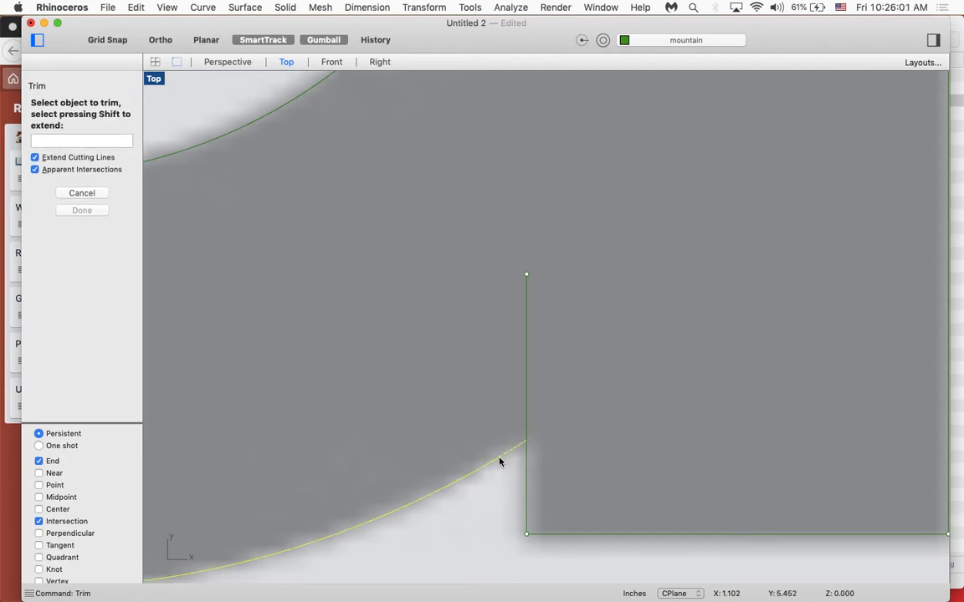
click(527, 373)
scroll(527, 373, down, 5)
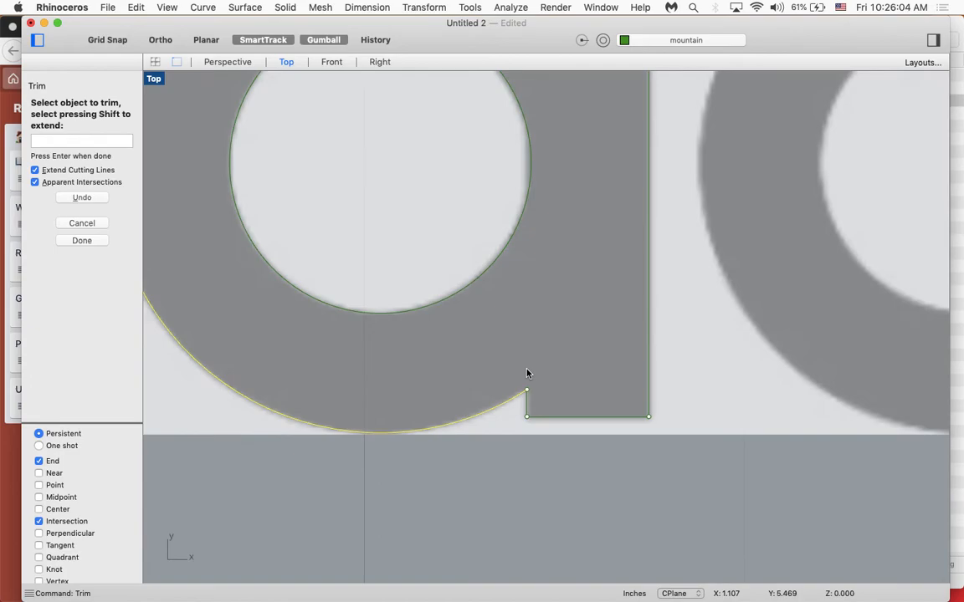
scroll(528, 374, down, 1)
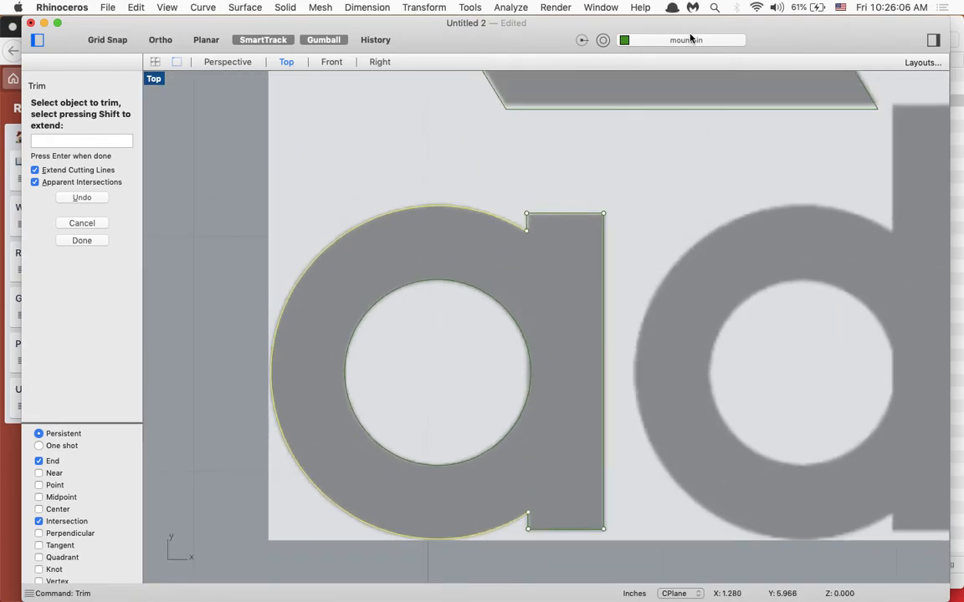
- Switch the Underlay layer's visibility off and on to check the traced letter "a" and finish the trim
click(674, 39)
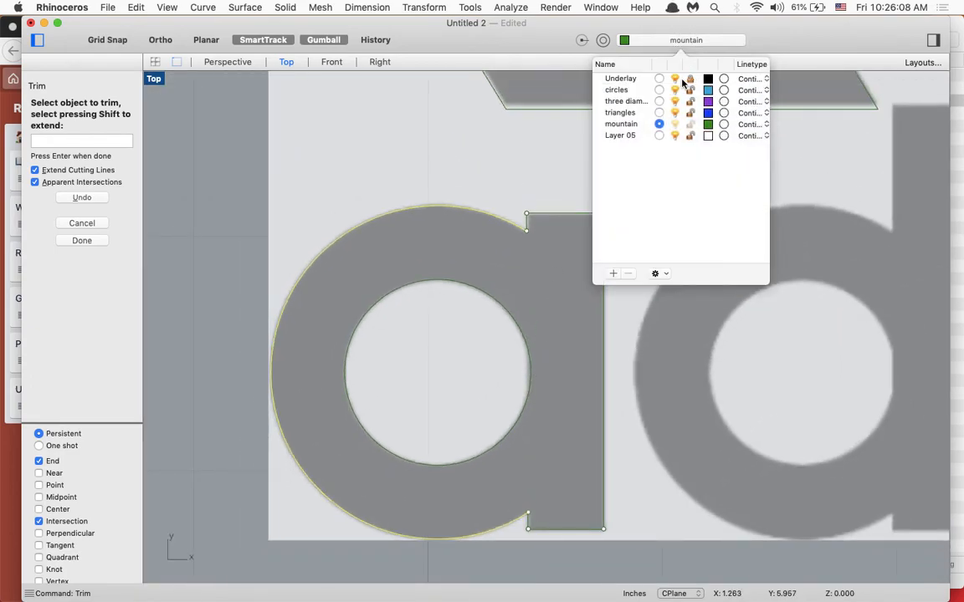
click(675, 79)
click(675, 79)
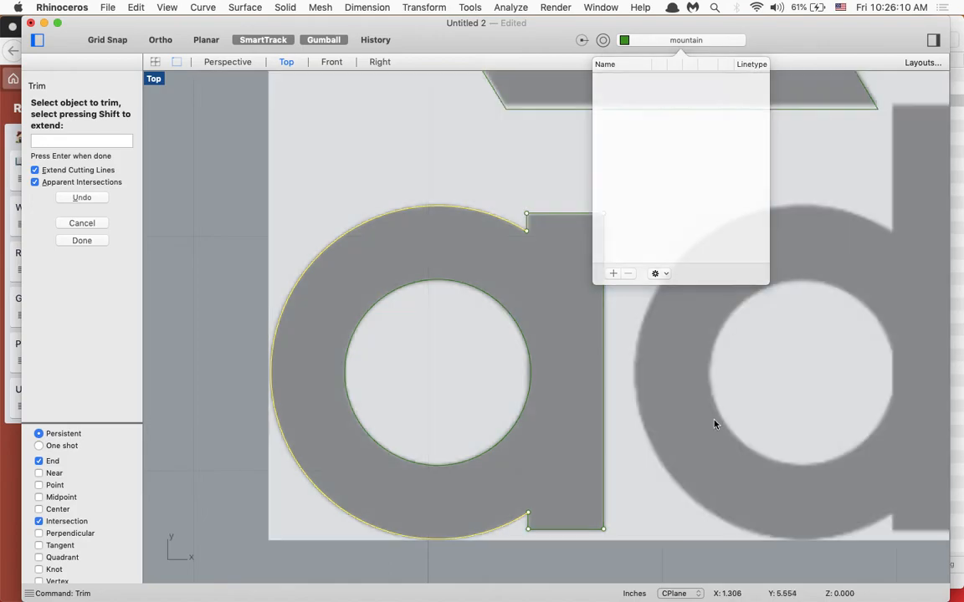
scroll(716, 422, down, 3)
scroll(714, 424, right, 10)
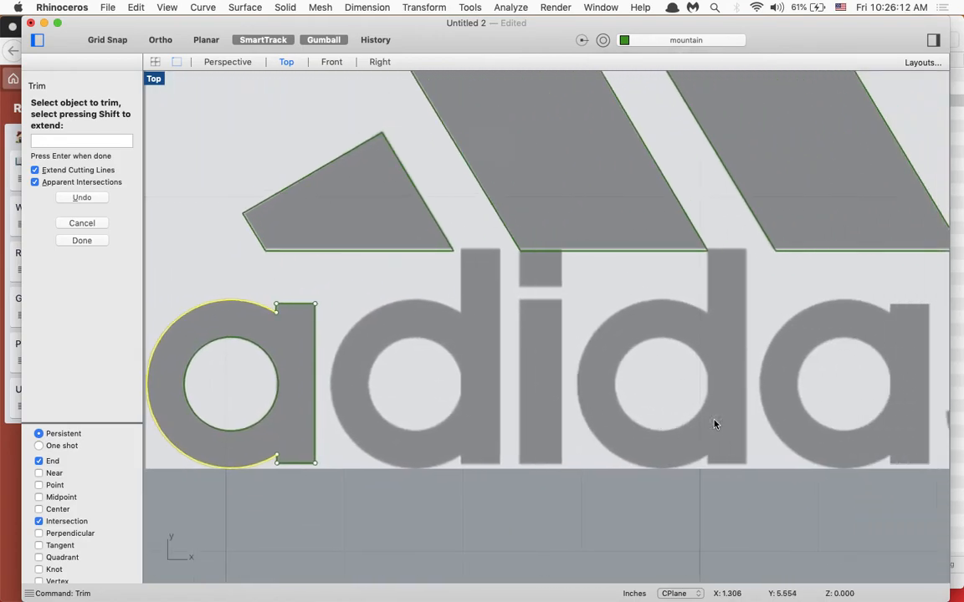
scroll(714, 424, left, 8)
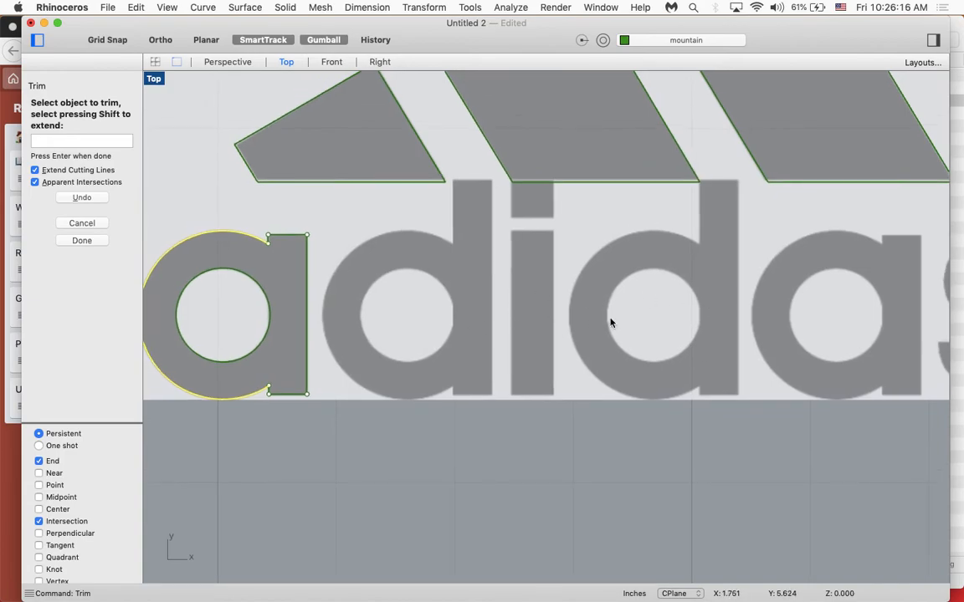
click(94, 238)
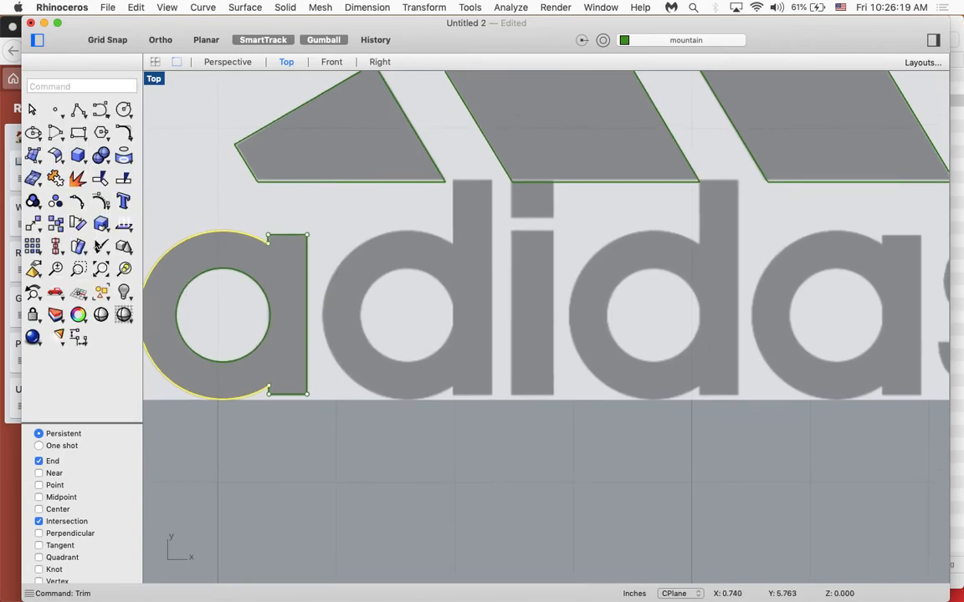
- Join the outer arc and stem polyline of the first "a" into one closed curve
click(268, 243)
click(359, 260)
scroll(360, 260, up, 5)
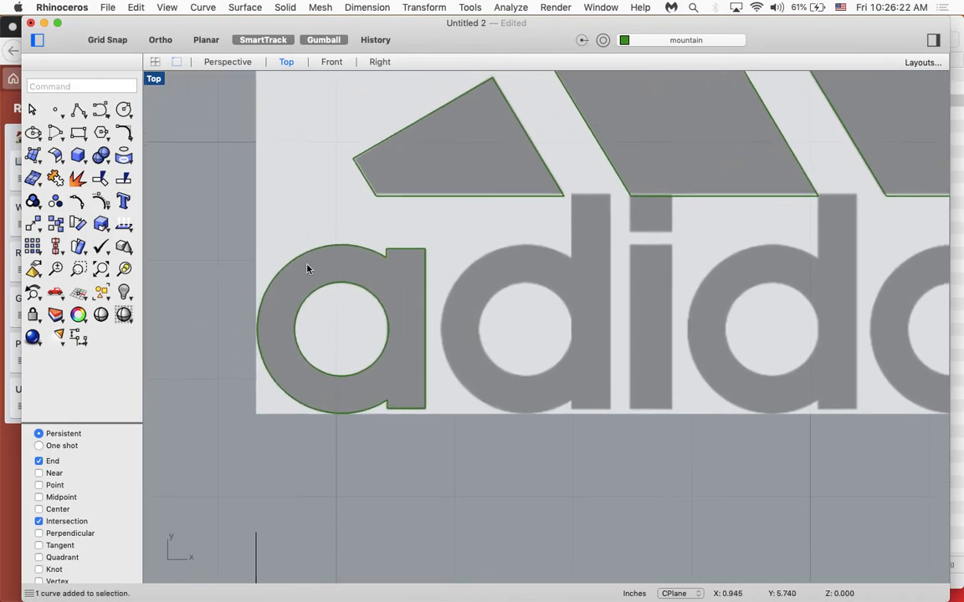
drag(236, 228, 465, 463)
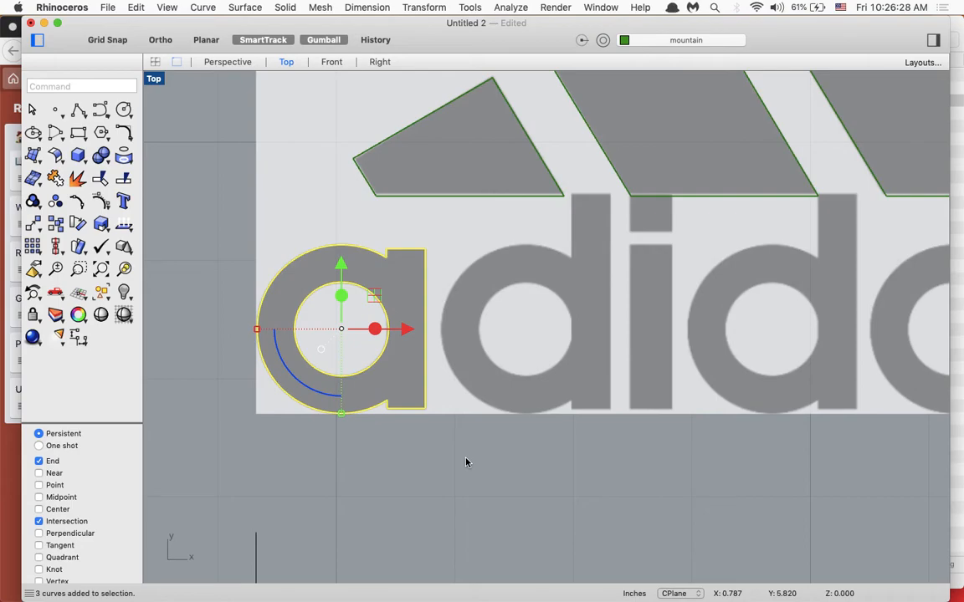
text(join)
key(Return)
key(Escape)
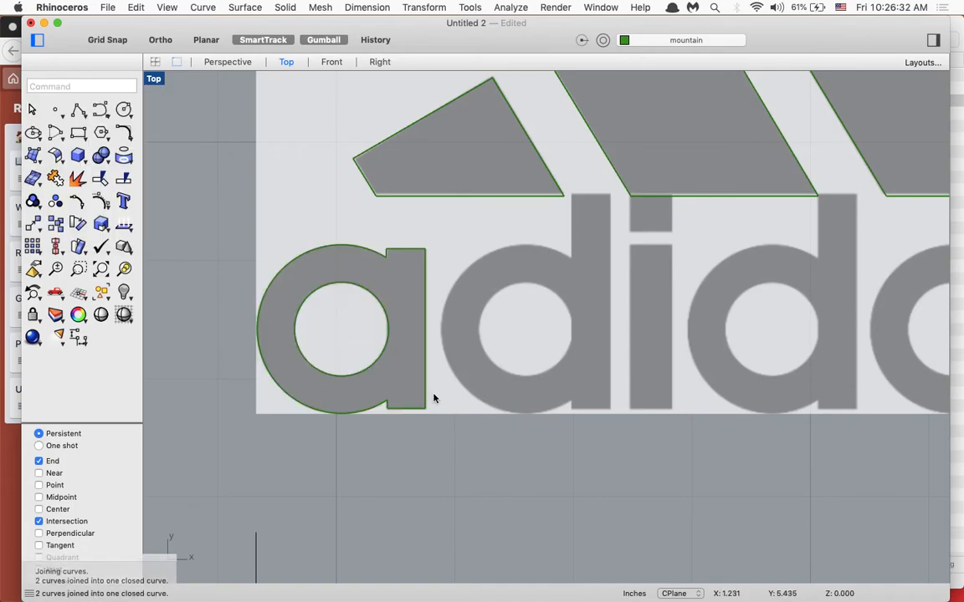
- Copy the outline and inner hole of the first "a" horizontally onto the bowl of the first "d" with the Gumball
click(384, 351)
click(425, 351)
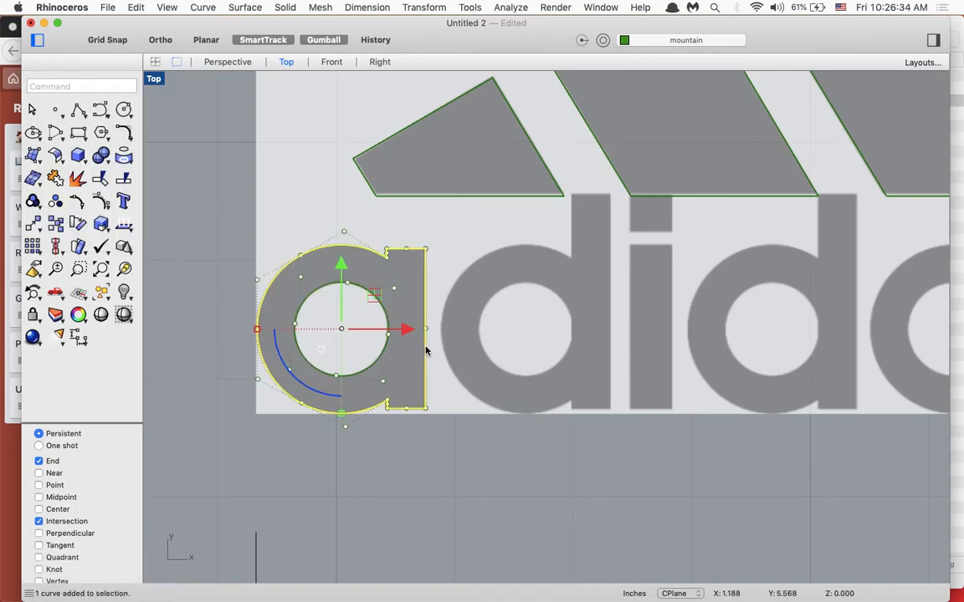
click(387, 337)
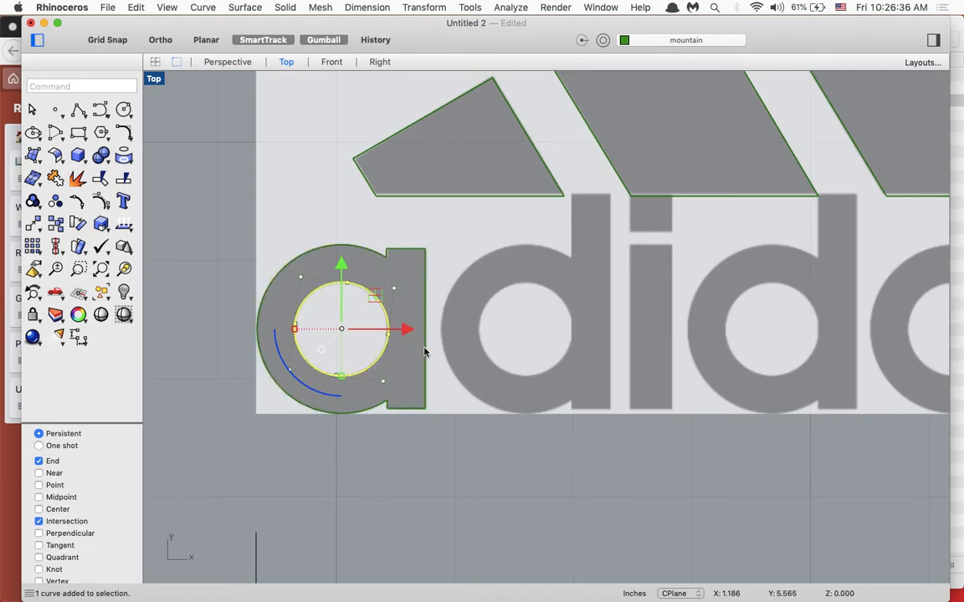
click(423, 352)
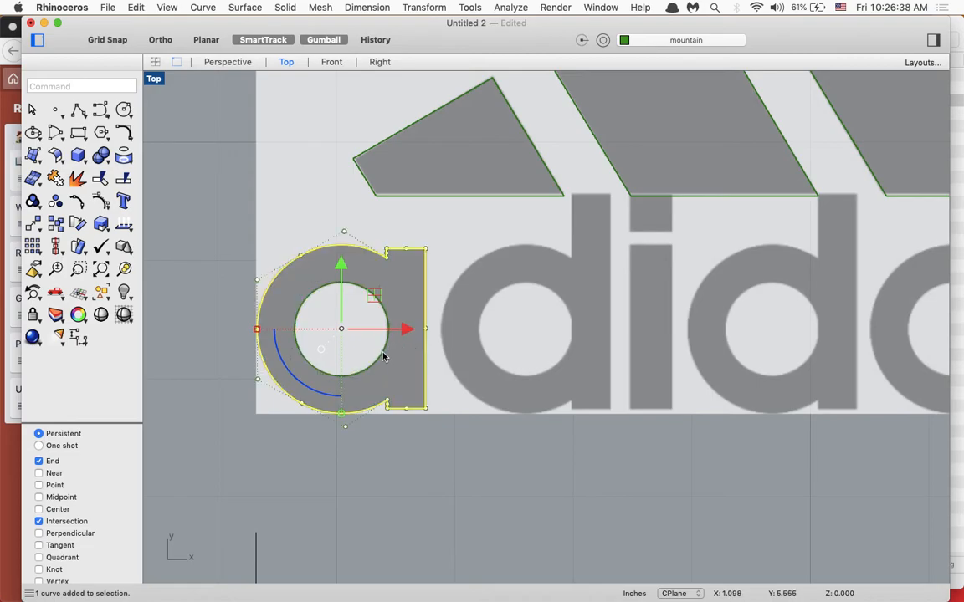
shift+click(384, 357)
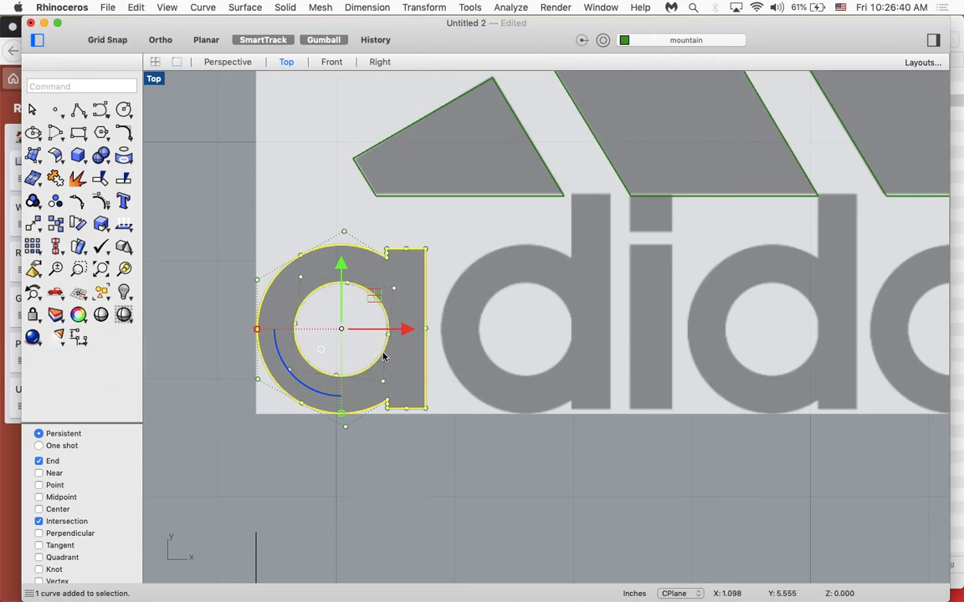
drag(403, 329, 591, 321)
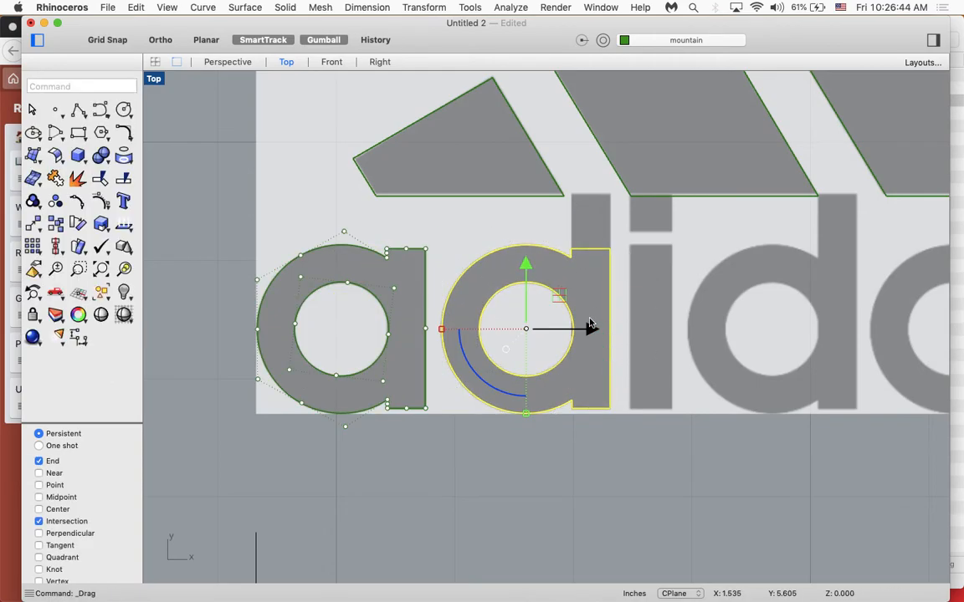
- Copy the outline and inner hole onto the second "d" and the second "a" along the same baseline
right_drag(824, 309, 619, 338)
drag(478, 341, 724, 338)
right_drag(806, 335, 751, 343)
drag(663, 349, 850, 346)
key(Escape)
- Try to raise the first "d" stem to the ascender's top by moving its upper control points, and undo the moves
right_drag(470, 405, 529, 537)
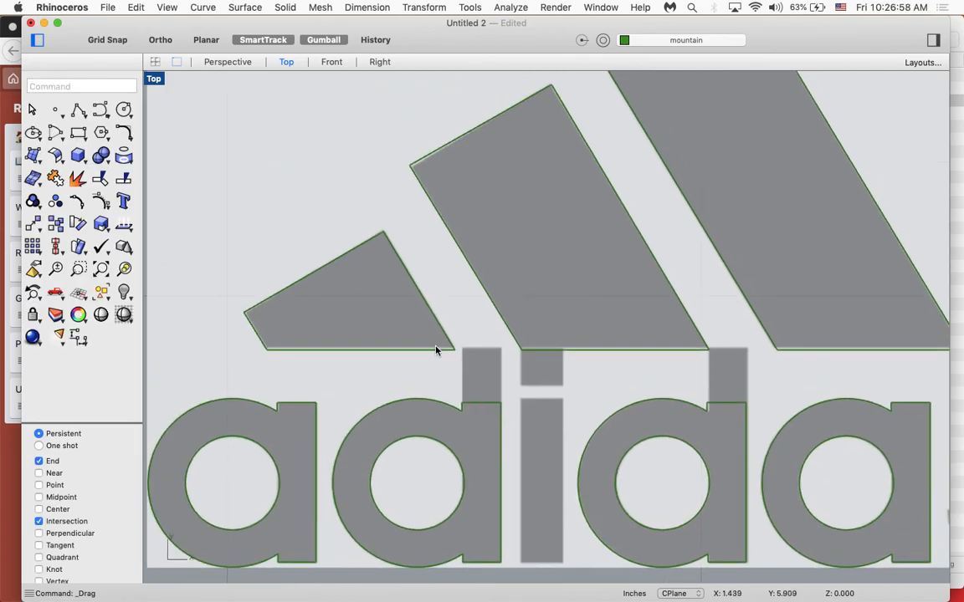
scroll(436, 343, up, 1)
right_drag(452, 421, 448, 394)
scroll(453, 426, up, 3)
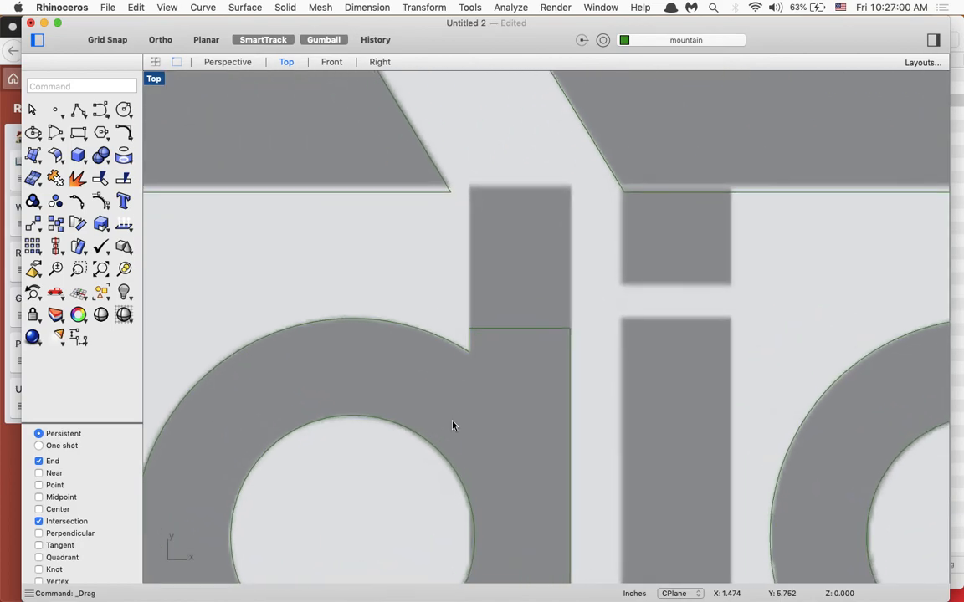
click(485, 329)
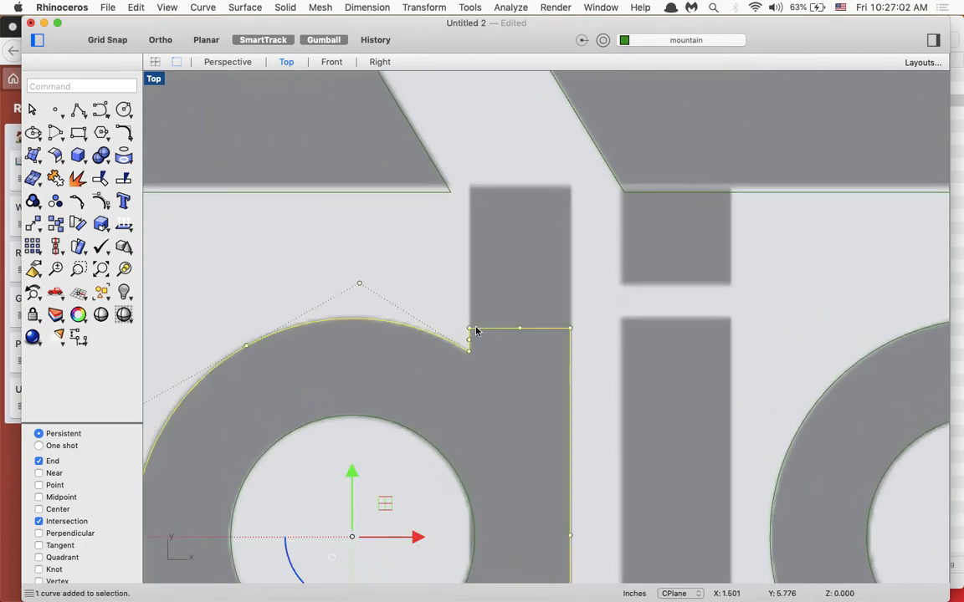
drag(469, 331, 471, 186)
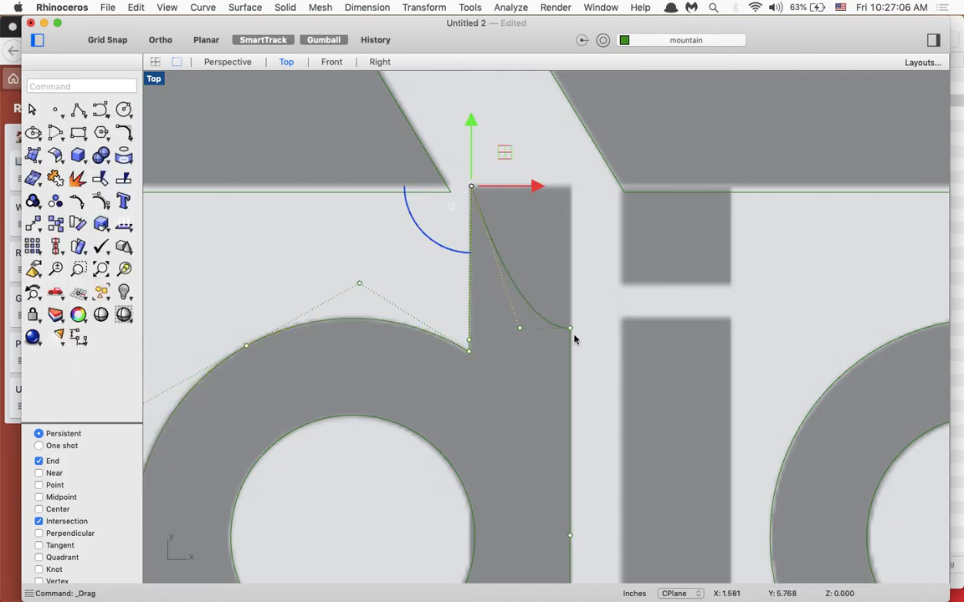
drag(569, 332, 570, 189)
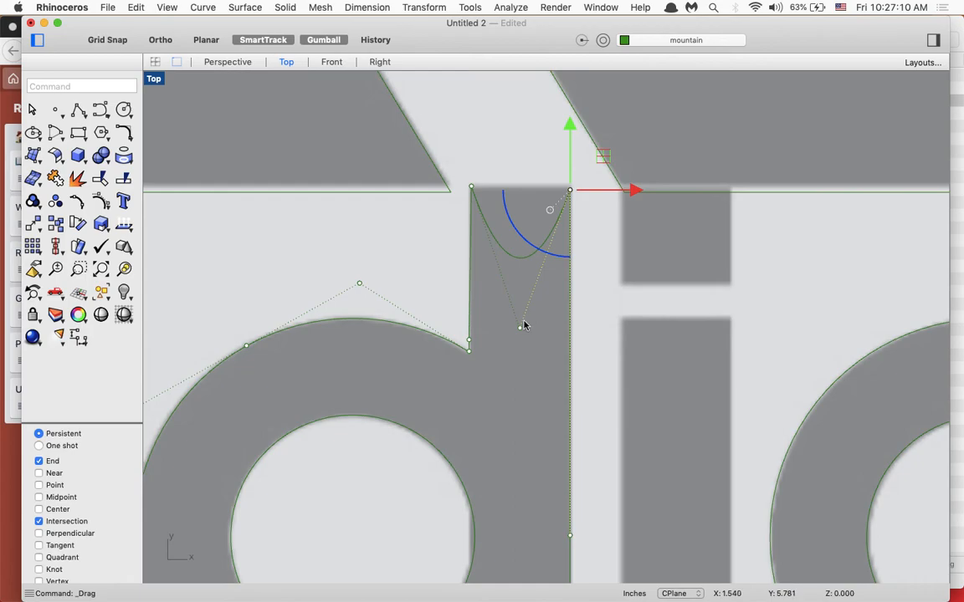
shift+drag(520, 329, 520, 249)
key(super+z)
key(super+z)
key(super+z)
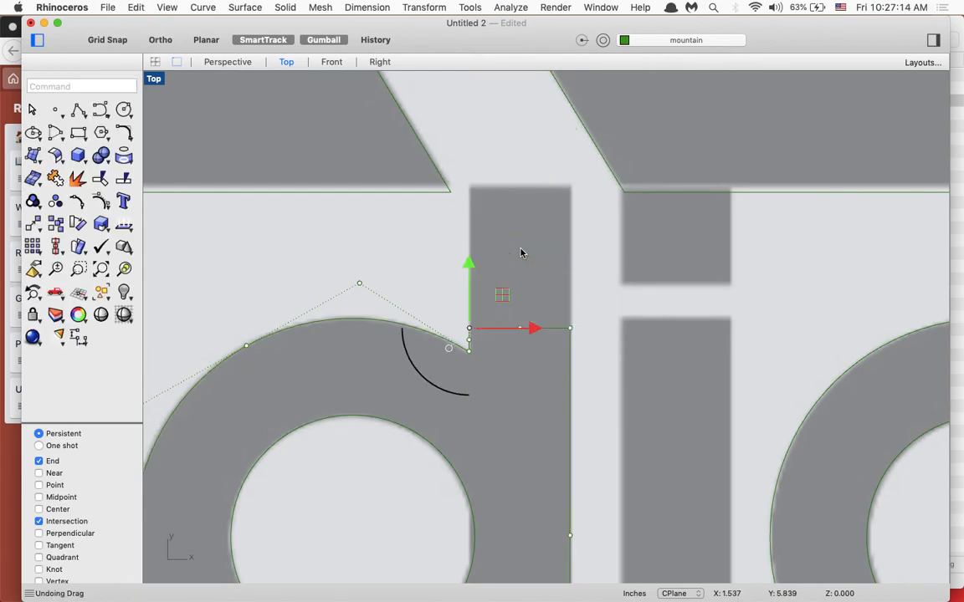
- Try deleting the middle control point on the top edge of the first "d" stem, and undo the deletion
click(569, 362)
click(519, 330)
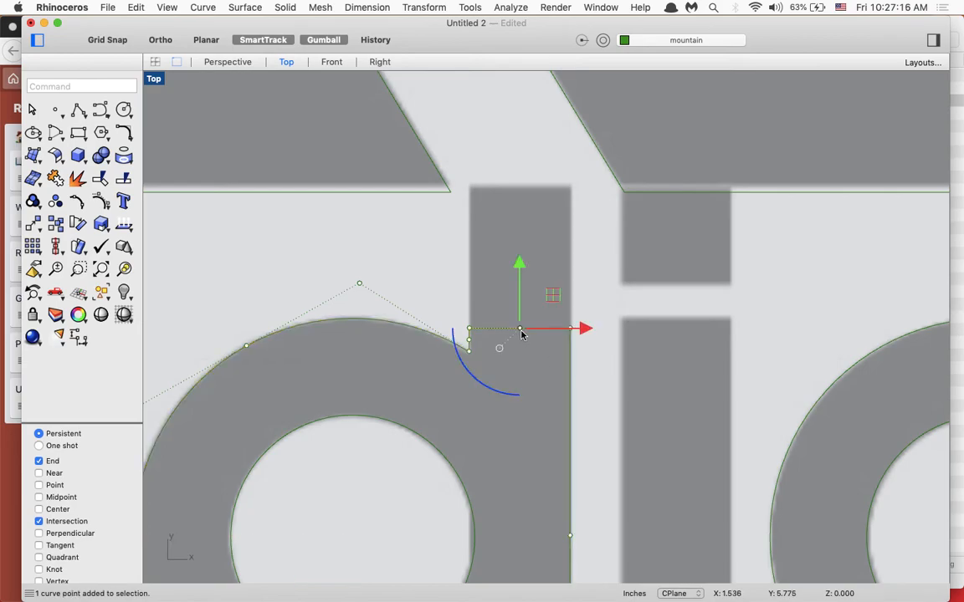
key(Delete)
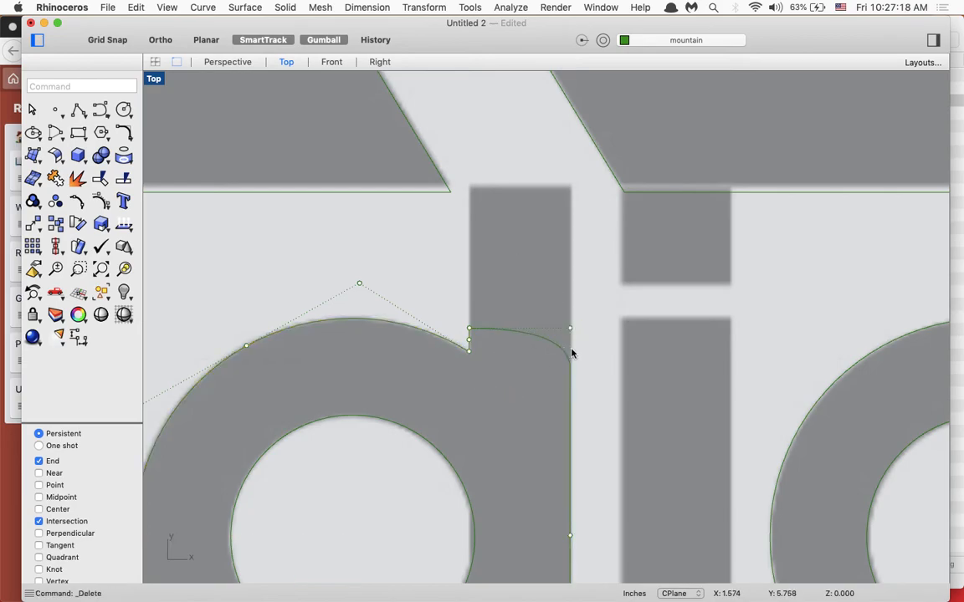
key(super+z)
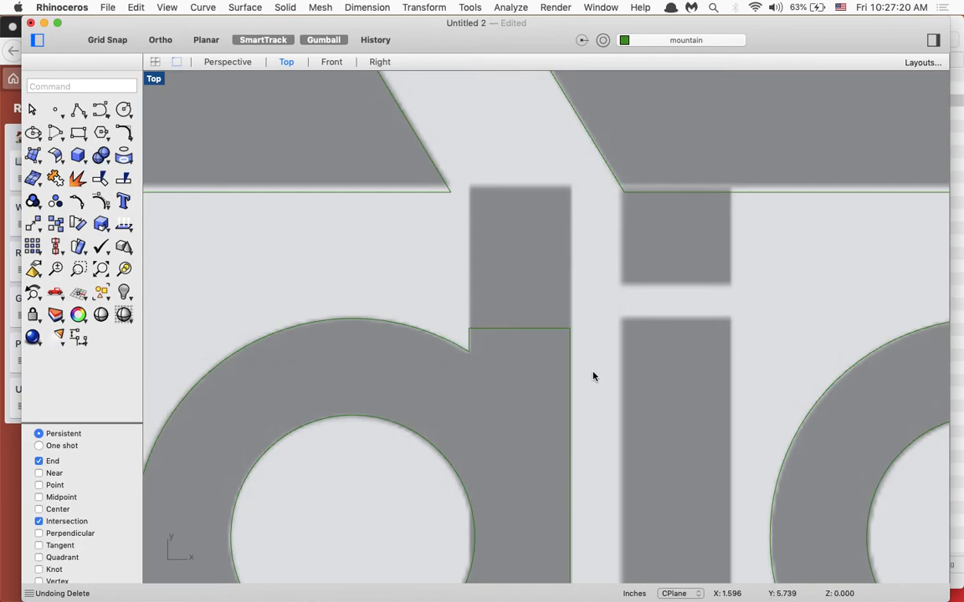
- Draw a three-segment polyline around the first "d" ascender, about 0.12 in high and 0.08 in wide, starting and ending at the stem's upper corners
scroll(483, 288, up, 2)
text(poly)
key(Return)
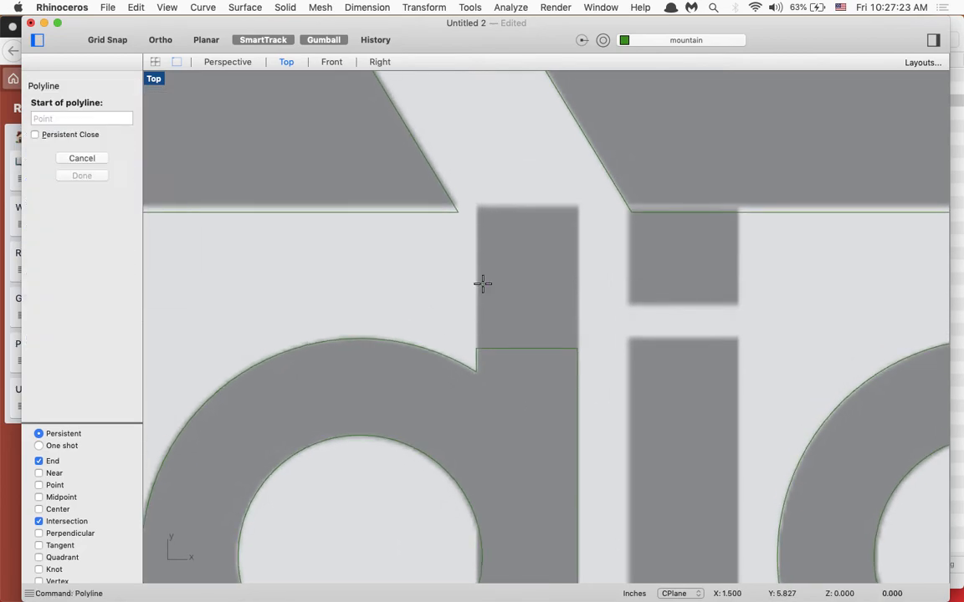
click(476, 348)
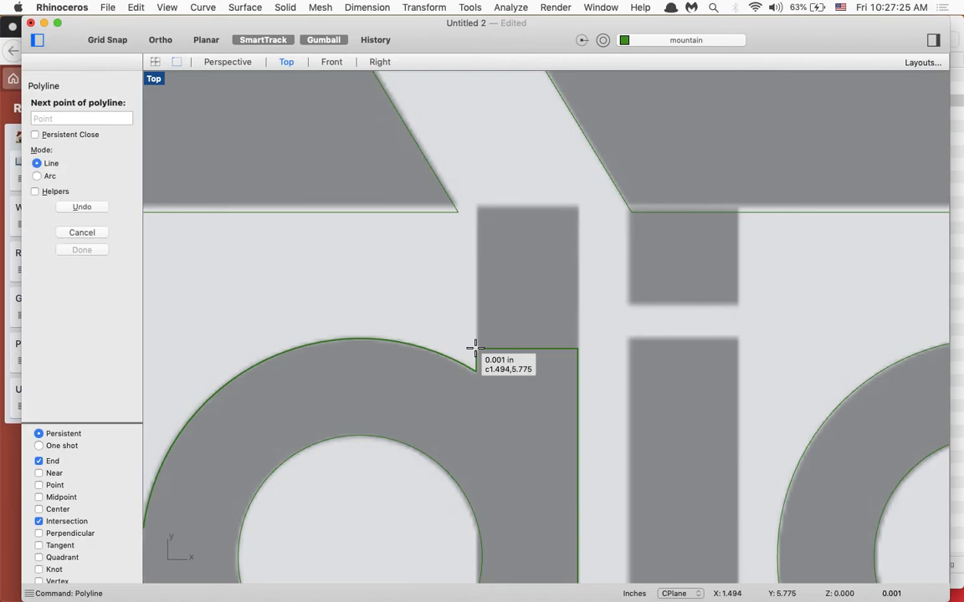
click(474, 205)
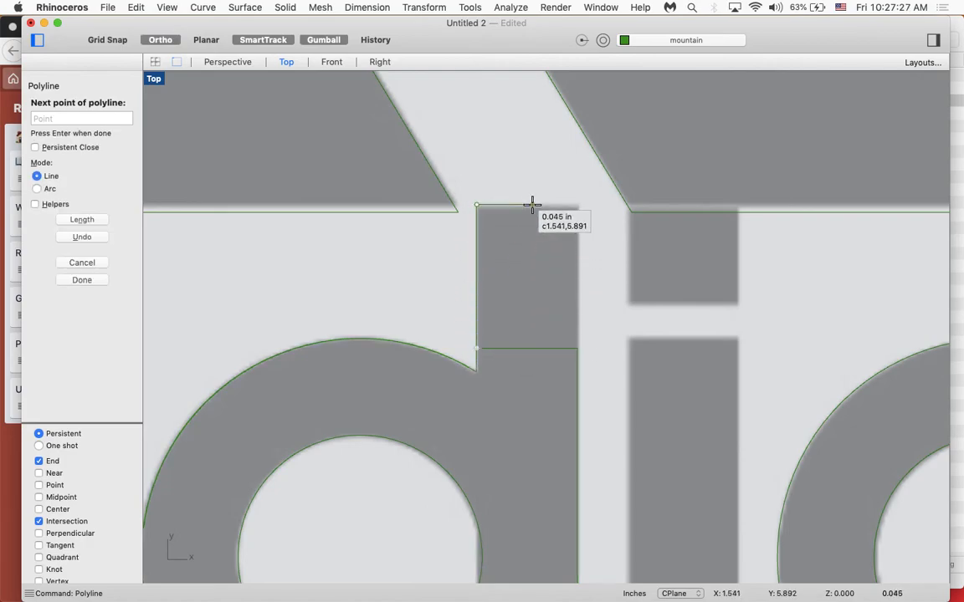
click(579, 205)
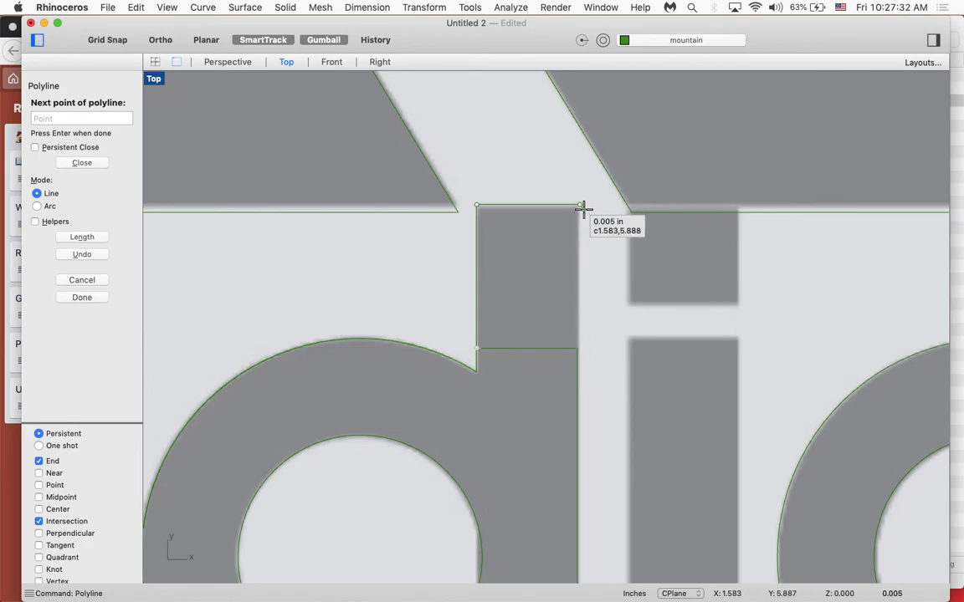
key(super+z)
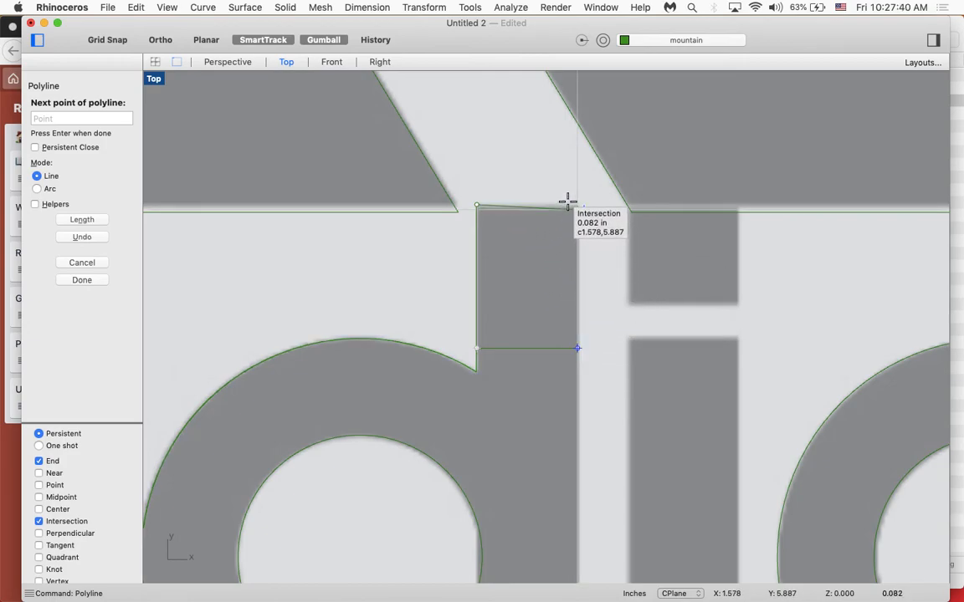
key(shift)
click(570, 201)
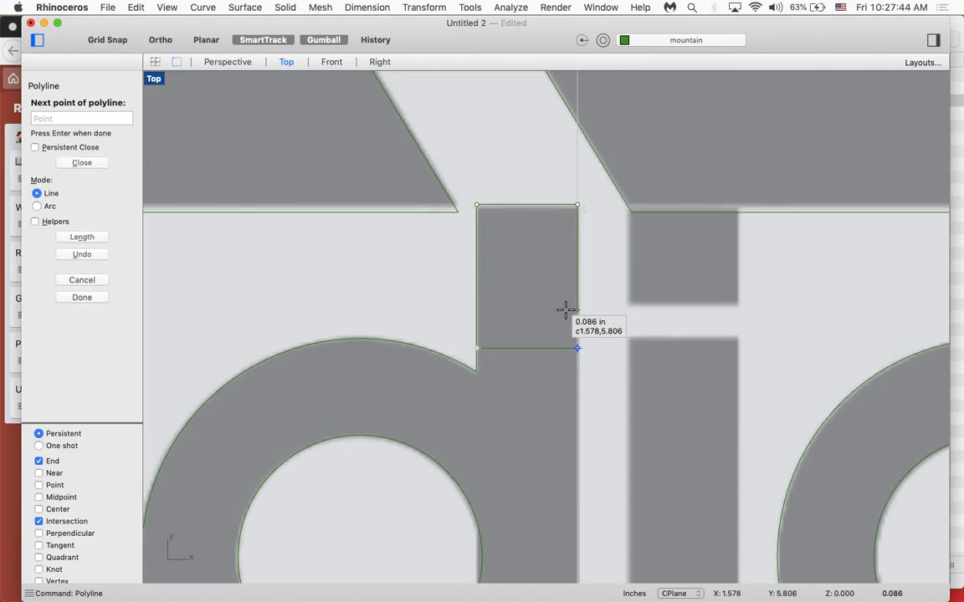
click(576, 348)
key(Return)
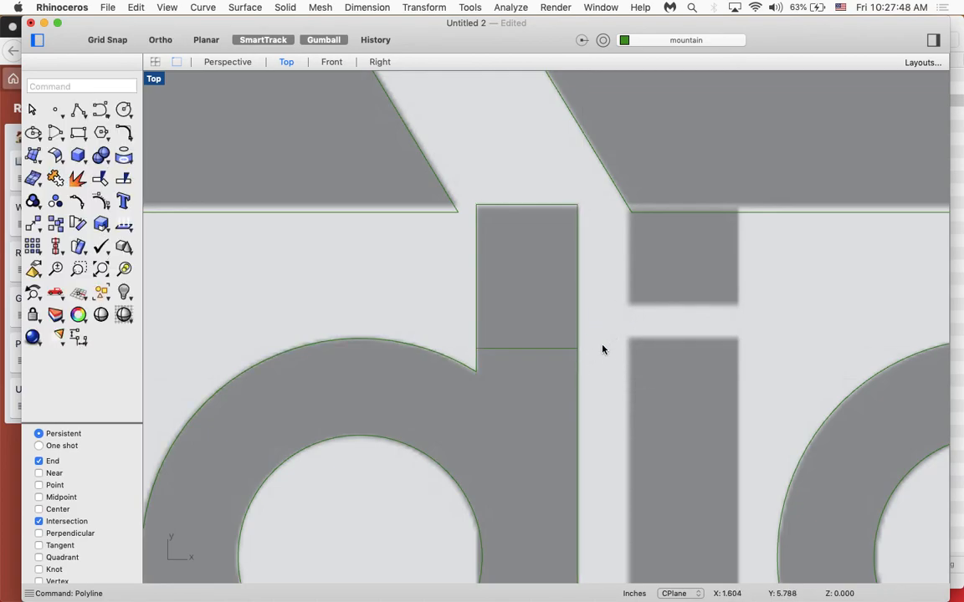
- Hide the Underlay layer and trim away the line crossing the first "d" stem, using the ascender polyline as the cutting object
click(646, 40)
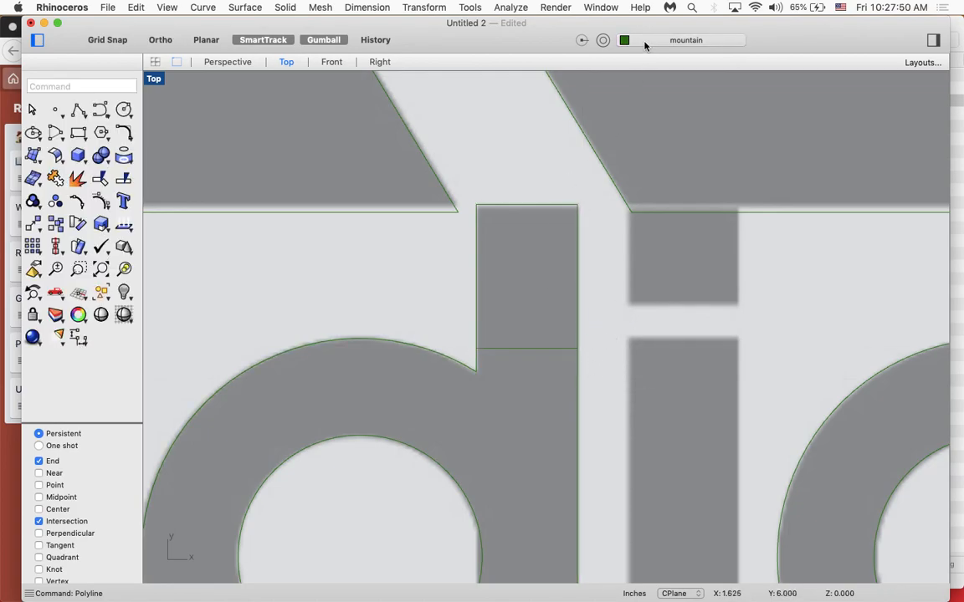
click(674, 78)
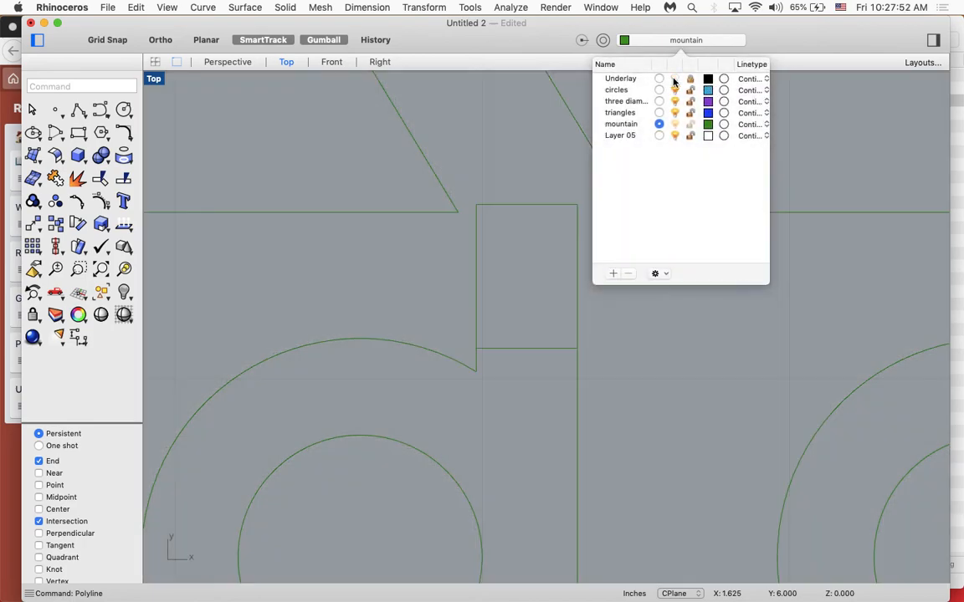
scroll(584, 366, up, 3)
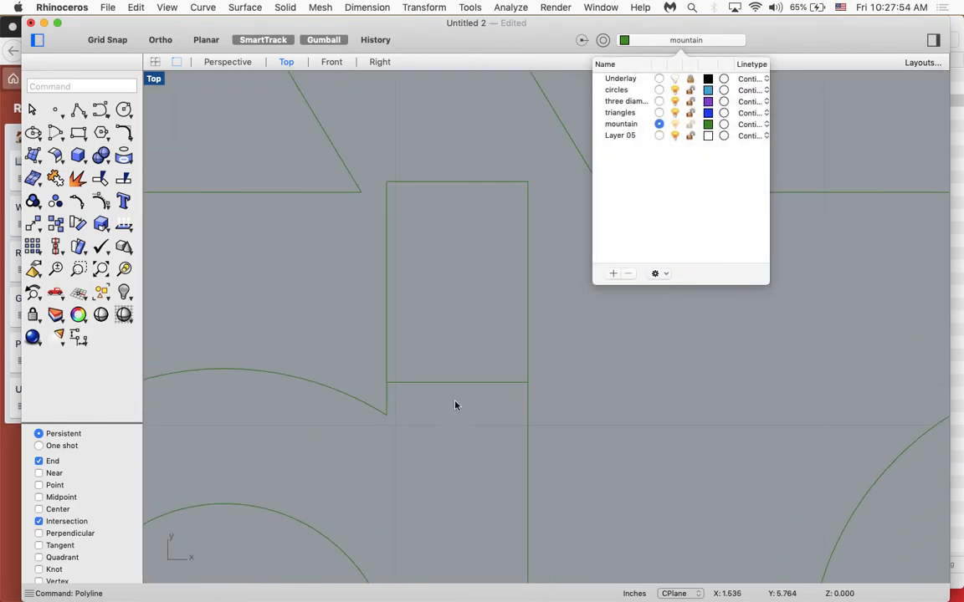
text(trim)
key(Return)
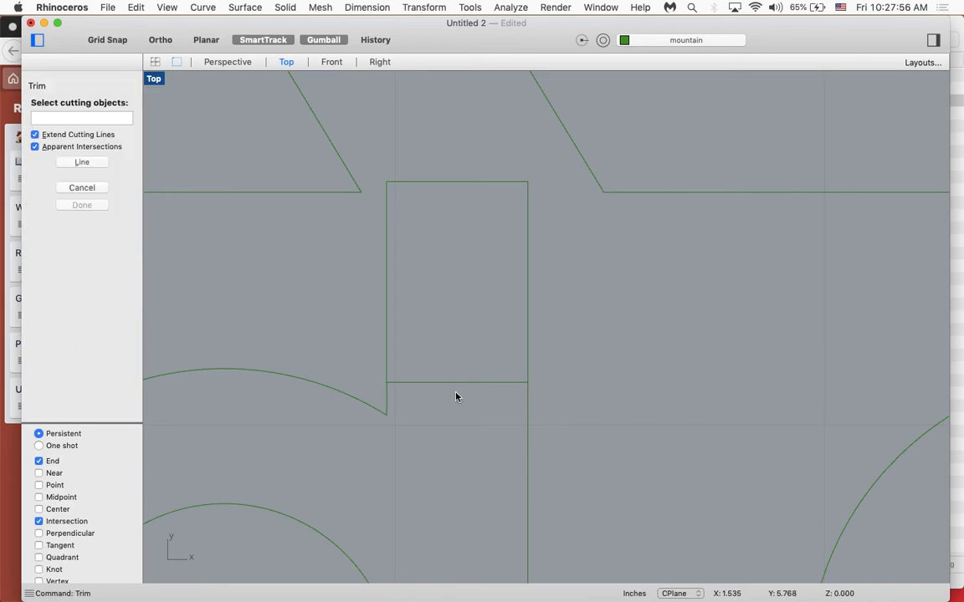
click(386, 357)
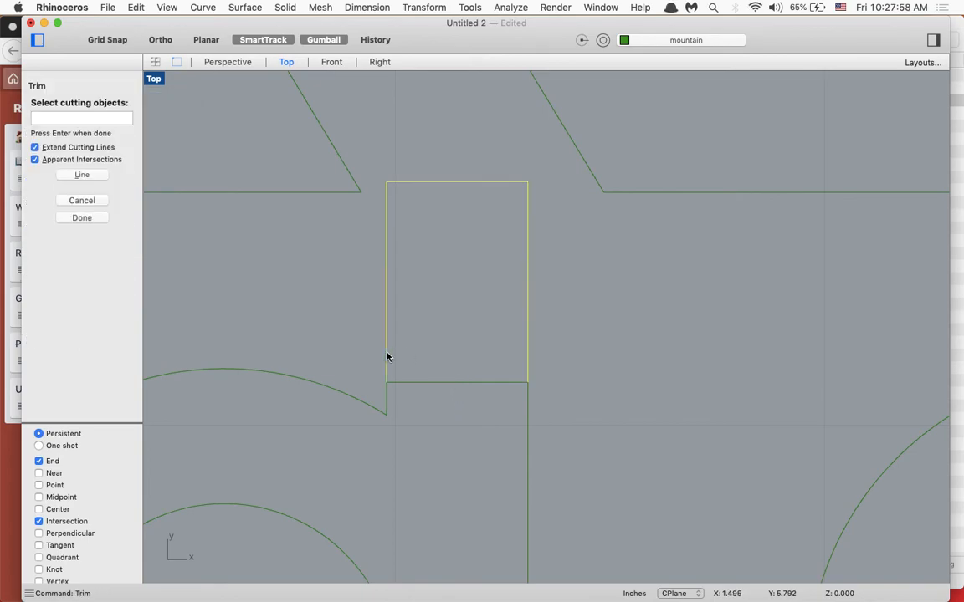
key(Return)
click(445, 386)
scroll(449, 374, down, 3)
scroll(449, 362, down, 10)
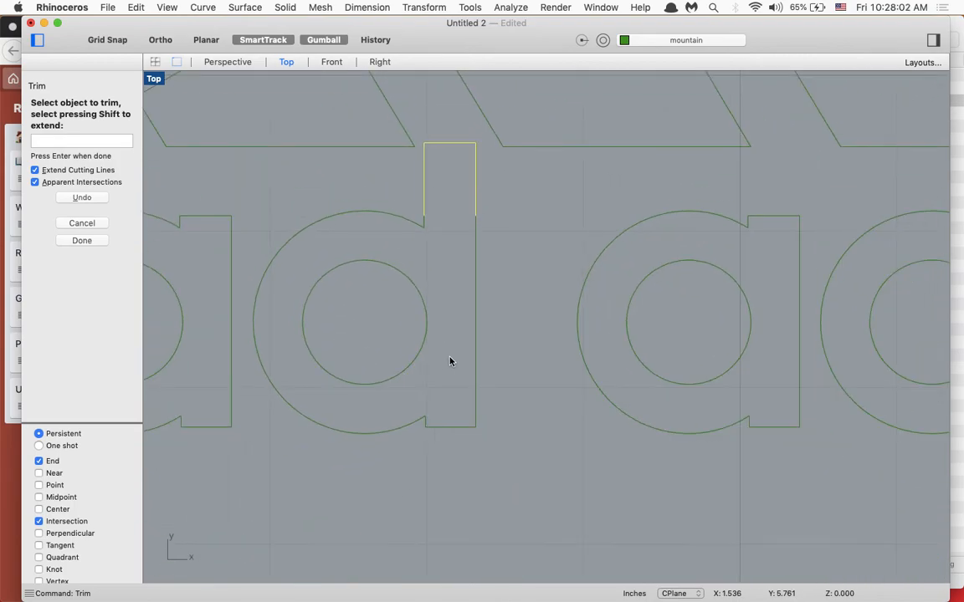
scroll(449, 362, down, 3)
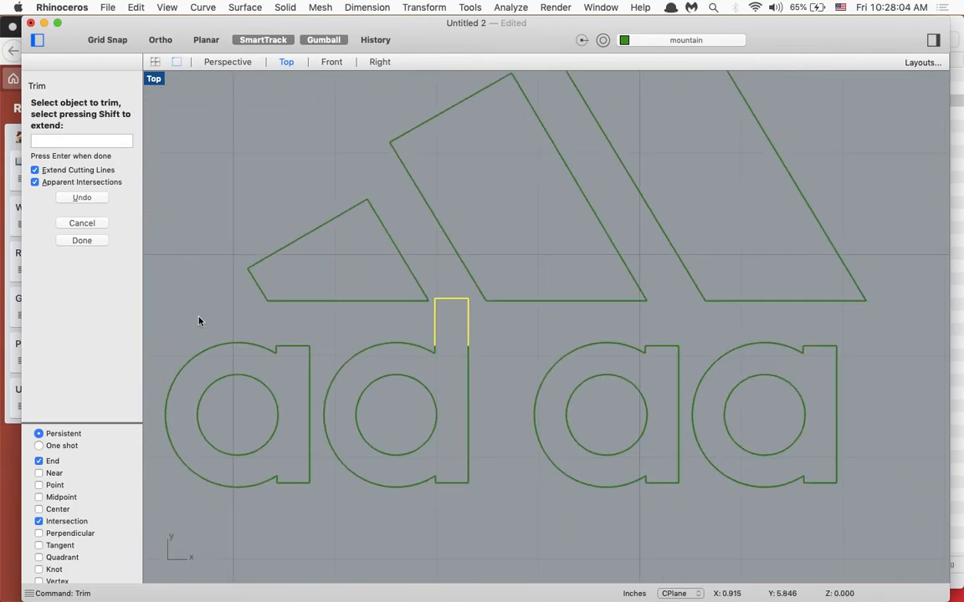
click(395, 345)
key(Return)
- Delete the copied "a" outline and its inner circle from the position of the second "d"
click(556, 367)
key(Delete)
click(574, 393)
key(Delete)
- Show the Underlay layer again and copy the first "d" outline, ascender and inner hole horizontally onto the second "d" with the Gumball
click(427, 348)
click(466, 528)
drag(498, 526, 331, 329)
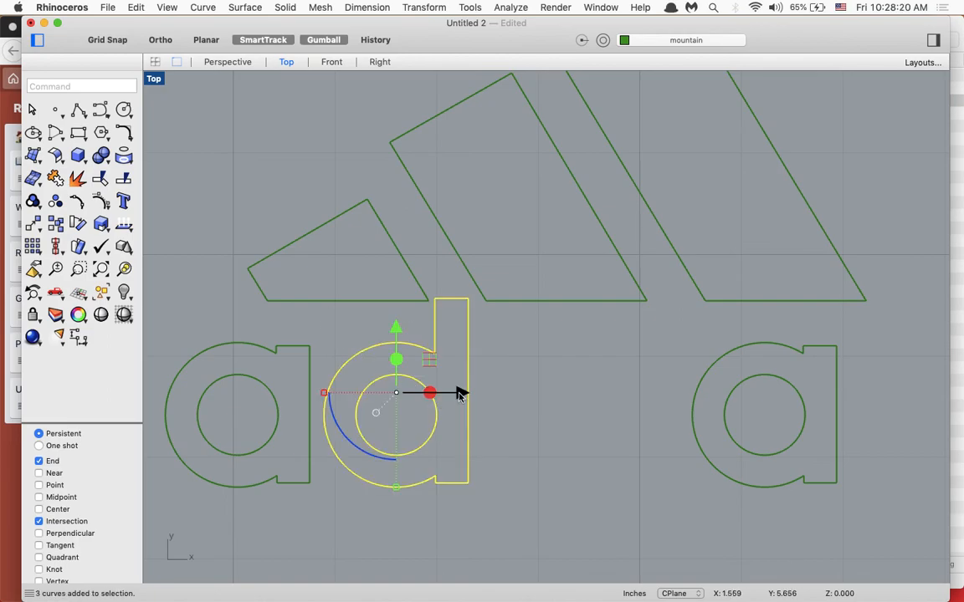
click(727, 42)
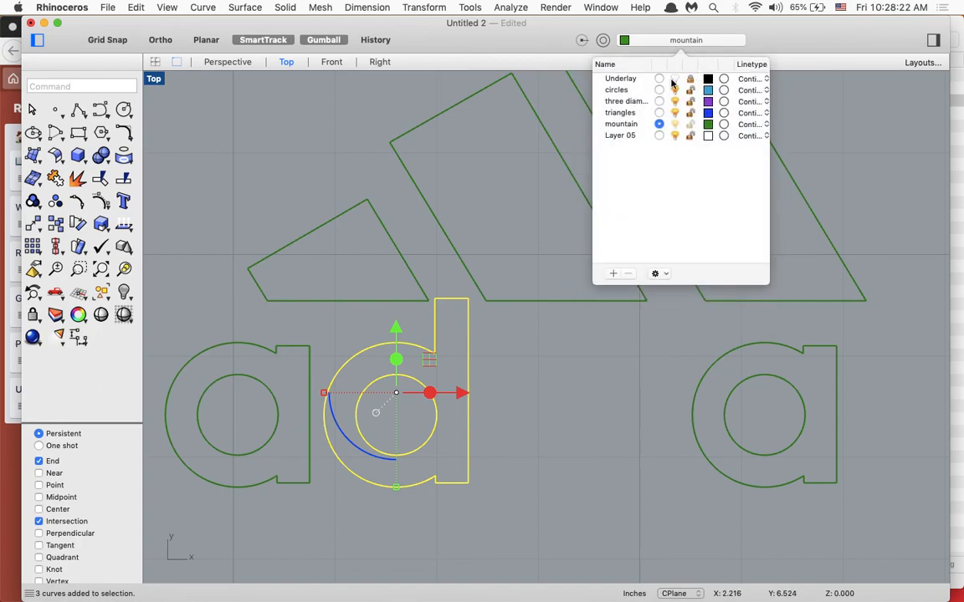
click(674, 79)
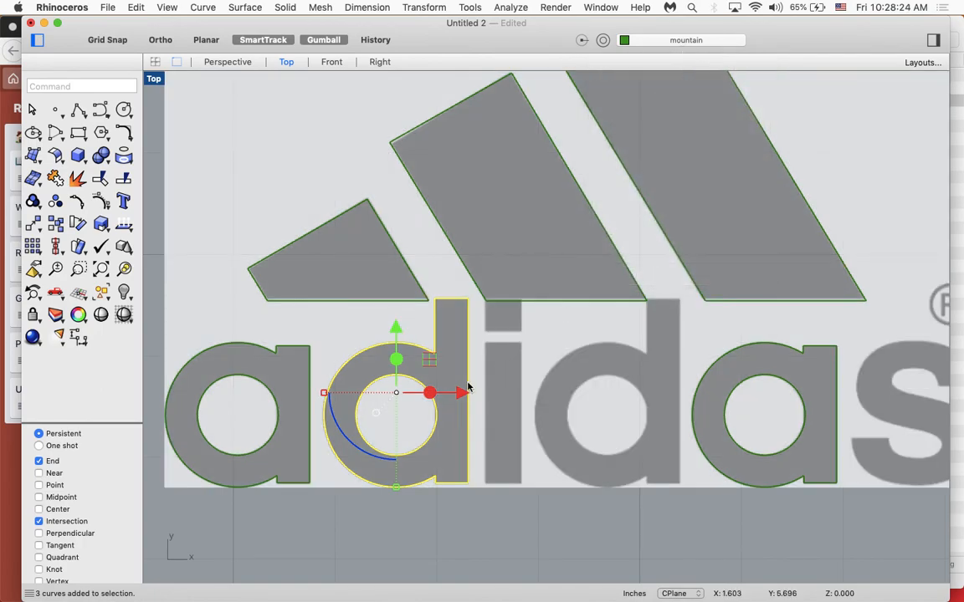
drag(461, 393, 671, 391)
click(641, 522)
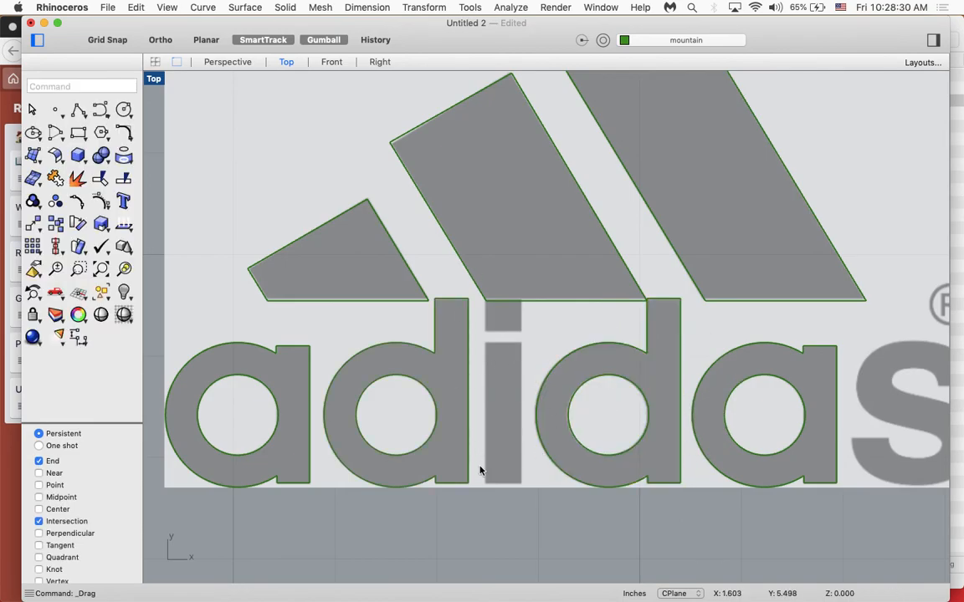
- Toggle the Underlay layer's visibility off and on, and make Underlay the current layer
scroll(480, 468, right, 10)
scroll(480, 476, down, 1)
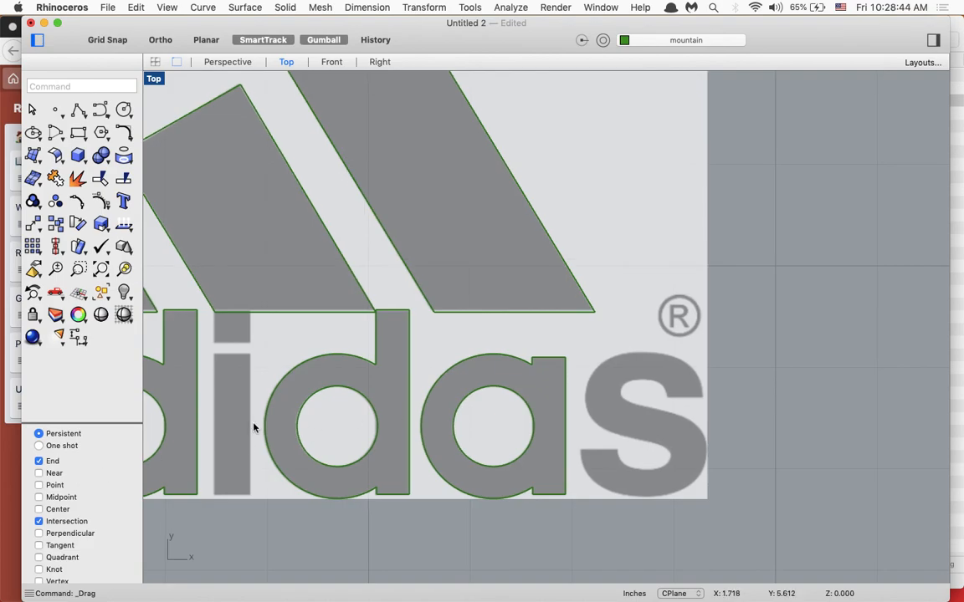
scroll(254, 428, left, 1)
scroll(253, 428, down, 7)
scroll(253, 429, left, 10)
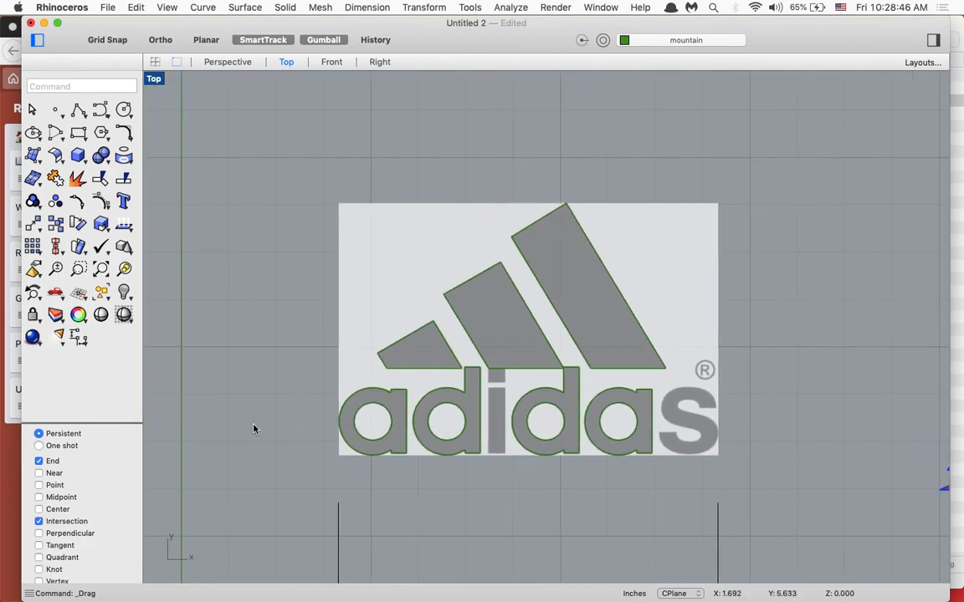
scroll(253, 428, right, 5)
click(679, 39)
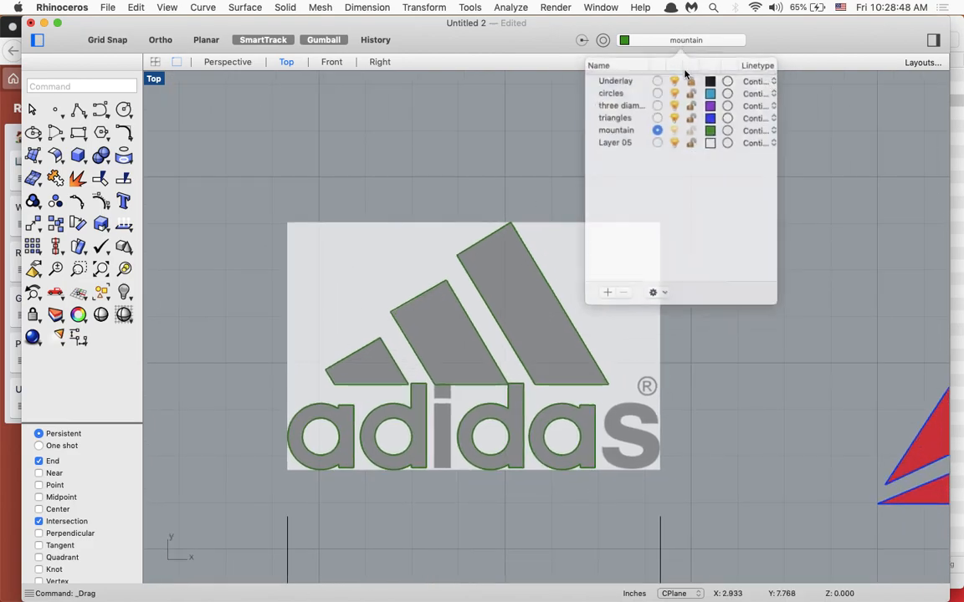
click(675, 78)
click(675, 79)
click(659, 79)
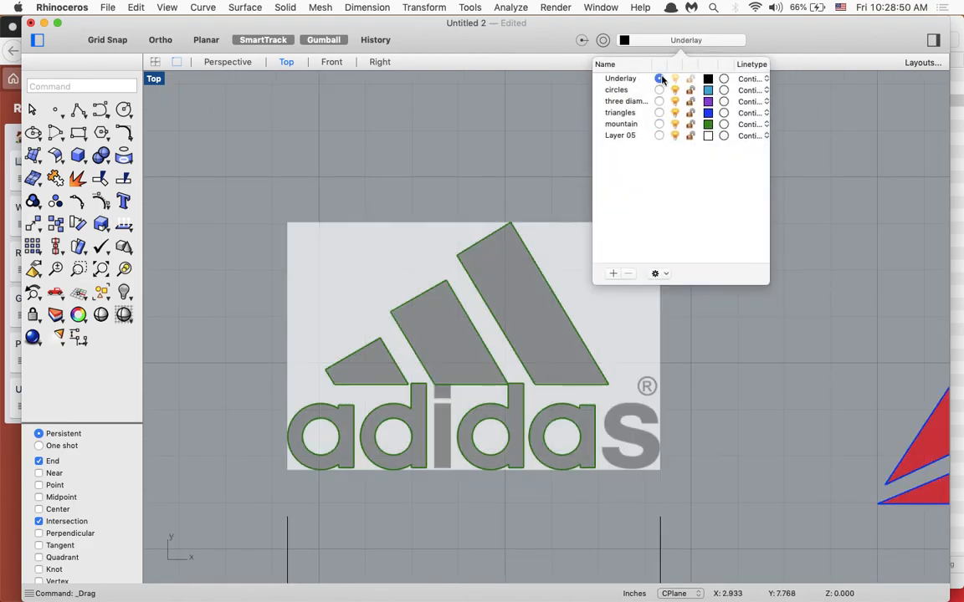
- Look over the traced Adidas logo beside the other traced logos, and switch to the Rhino Trello board in Firefox
scroll(724, 326, down, 3)
scroll(747, 415, right, 3)
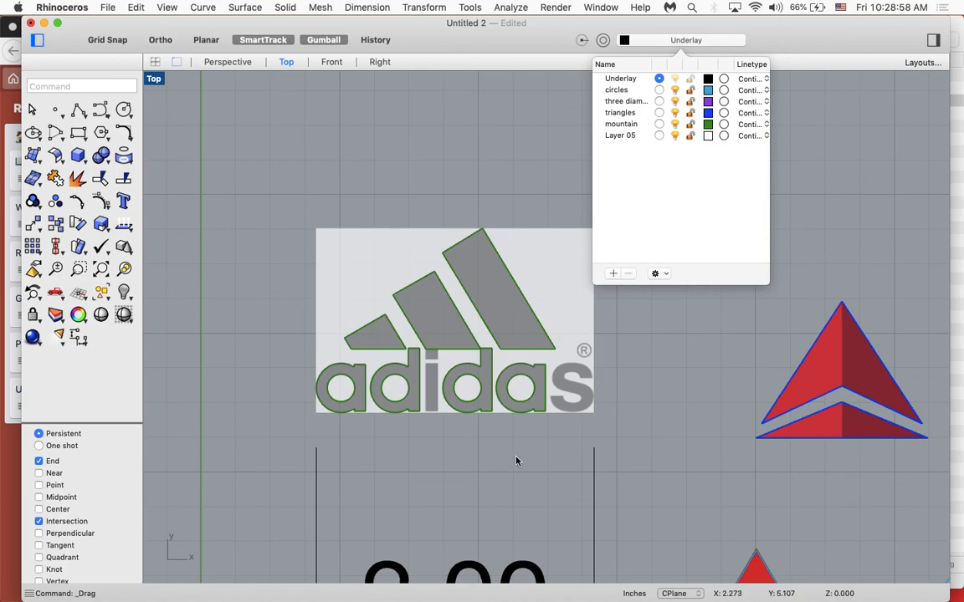
scroll(516, 461, right, 5)
scroll(516, 461, up, 2)
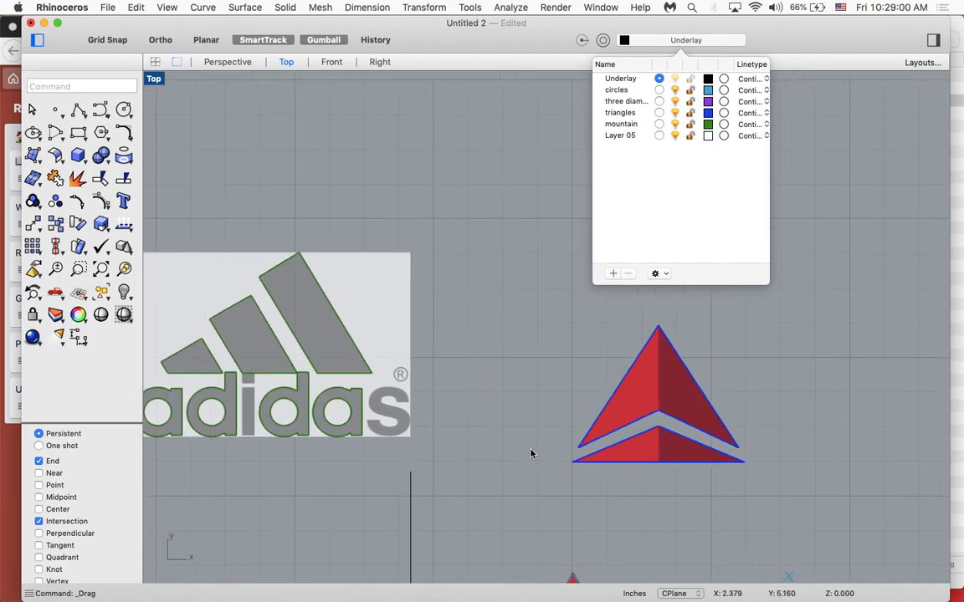
scroll(531, 454, left, 4)
scroll(530, 453, up, 1)
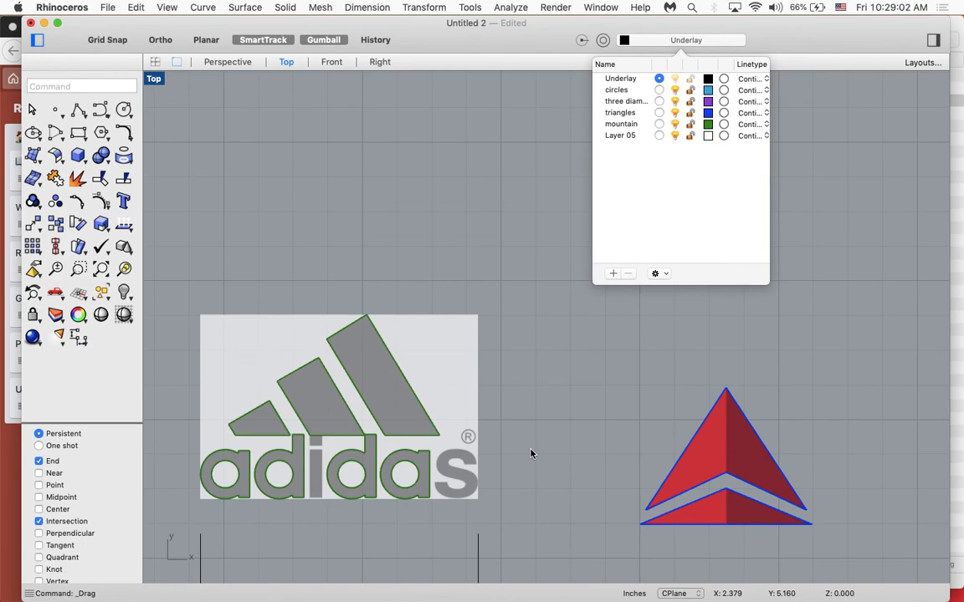
click(10, 466)
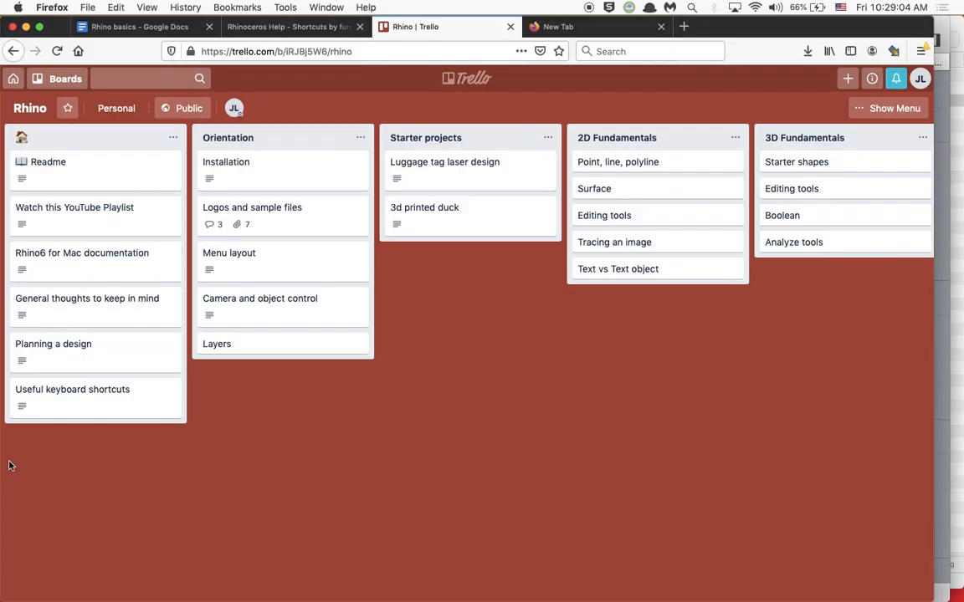